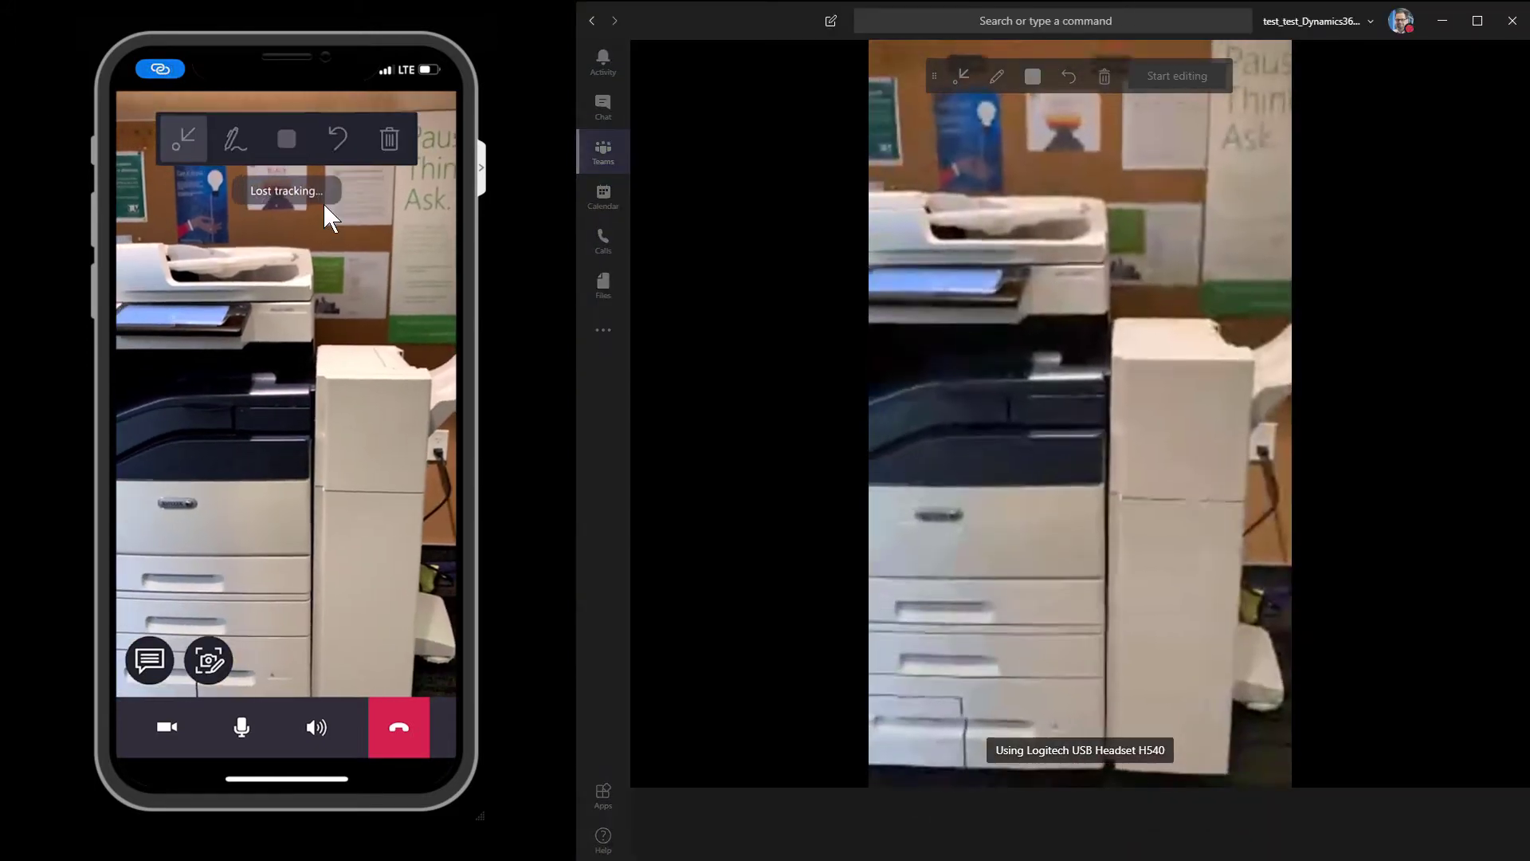
# - Annotate the shared video with an arrow pointing at the printer's finisher
pyautogui.click(1177, 75)
pyautogui.click(1201, 360)
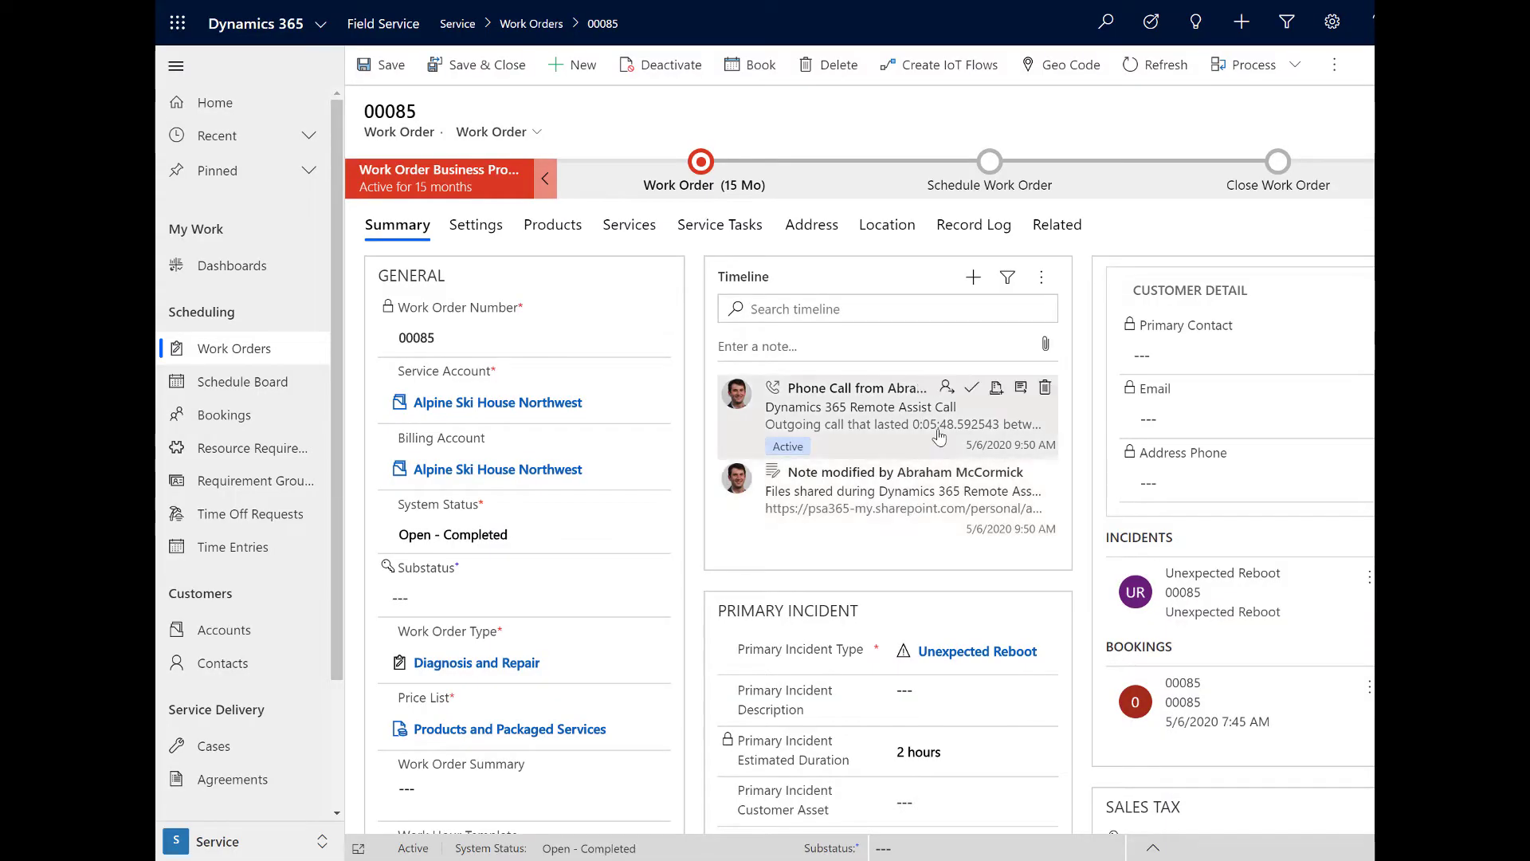
# - Expand the Remote Assist phone call and shared-files note on 00085's timeline, then go to Microsoft 365 admin
pyautogui.click(938, 436)
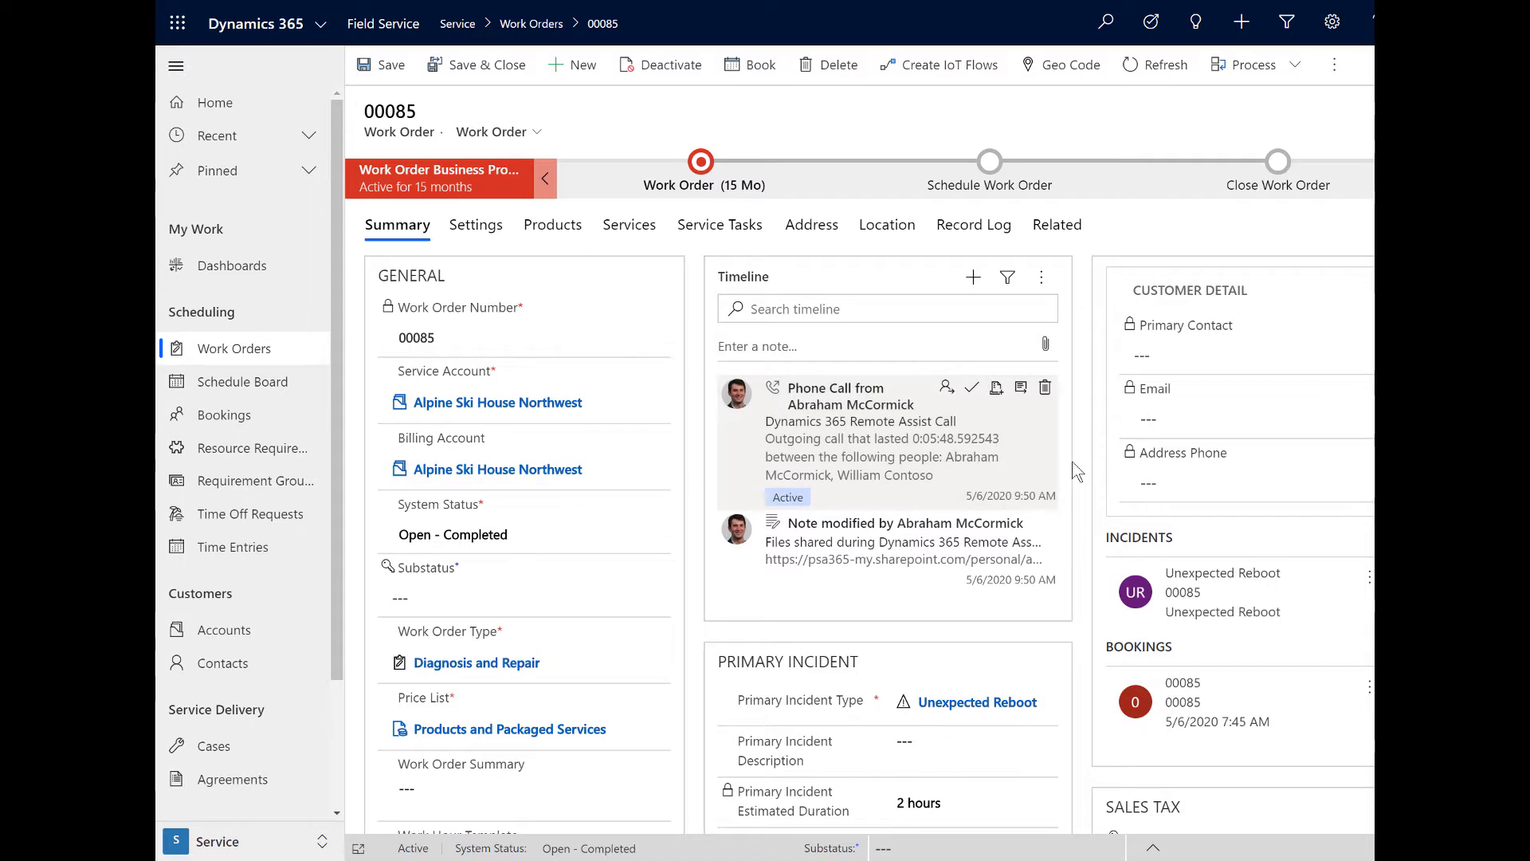
pyautogui.click(988, 548)
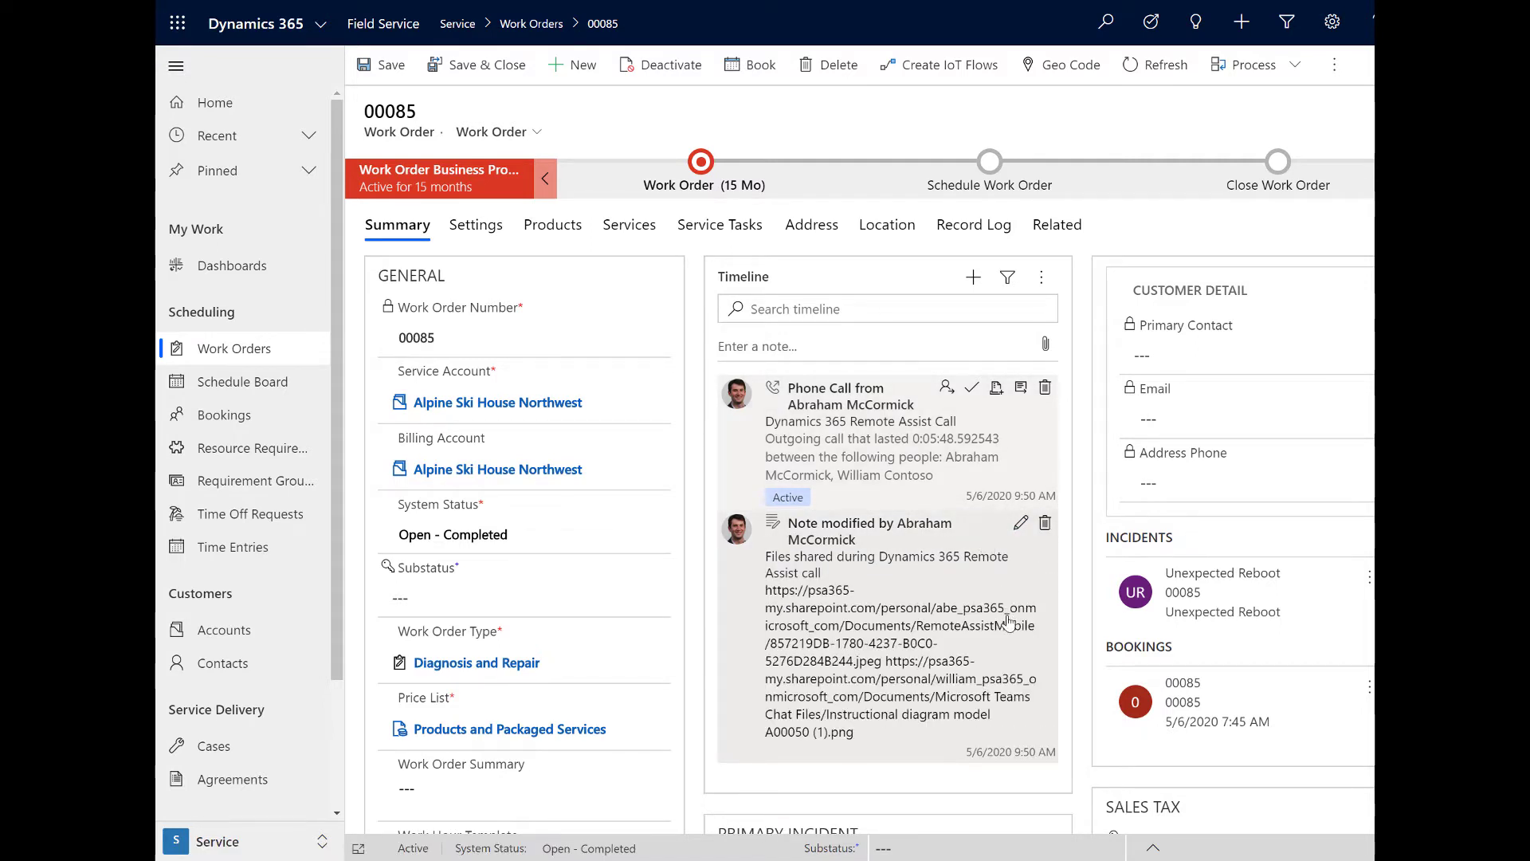
pyautogui.scroll(-1, 1008, 622)
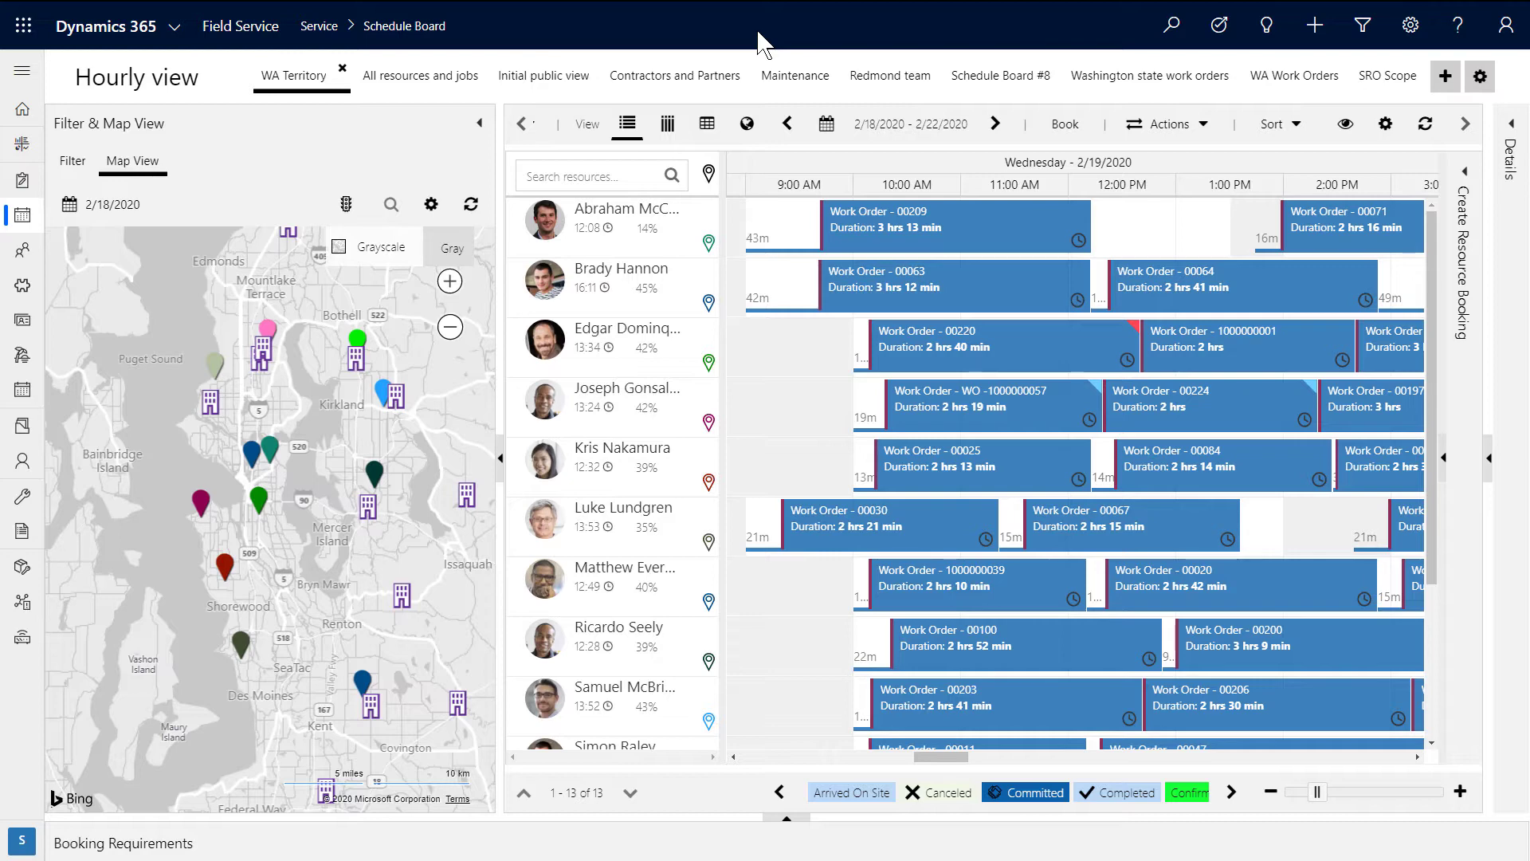
pyautogui.click(11, 27)
pyautogui.click(69, 447)
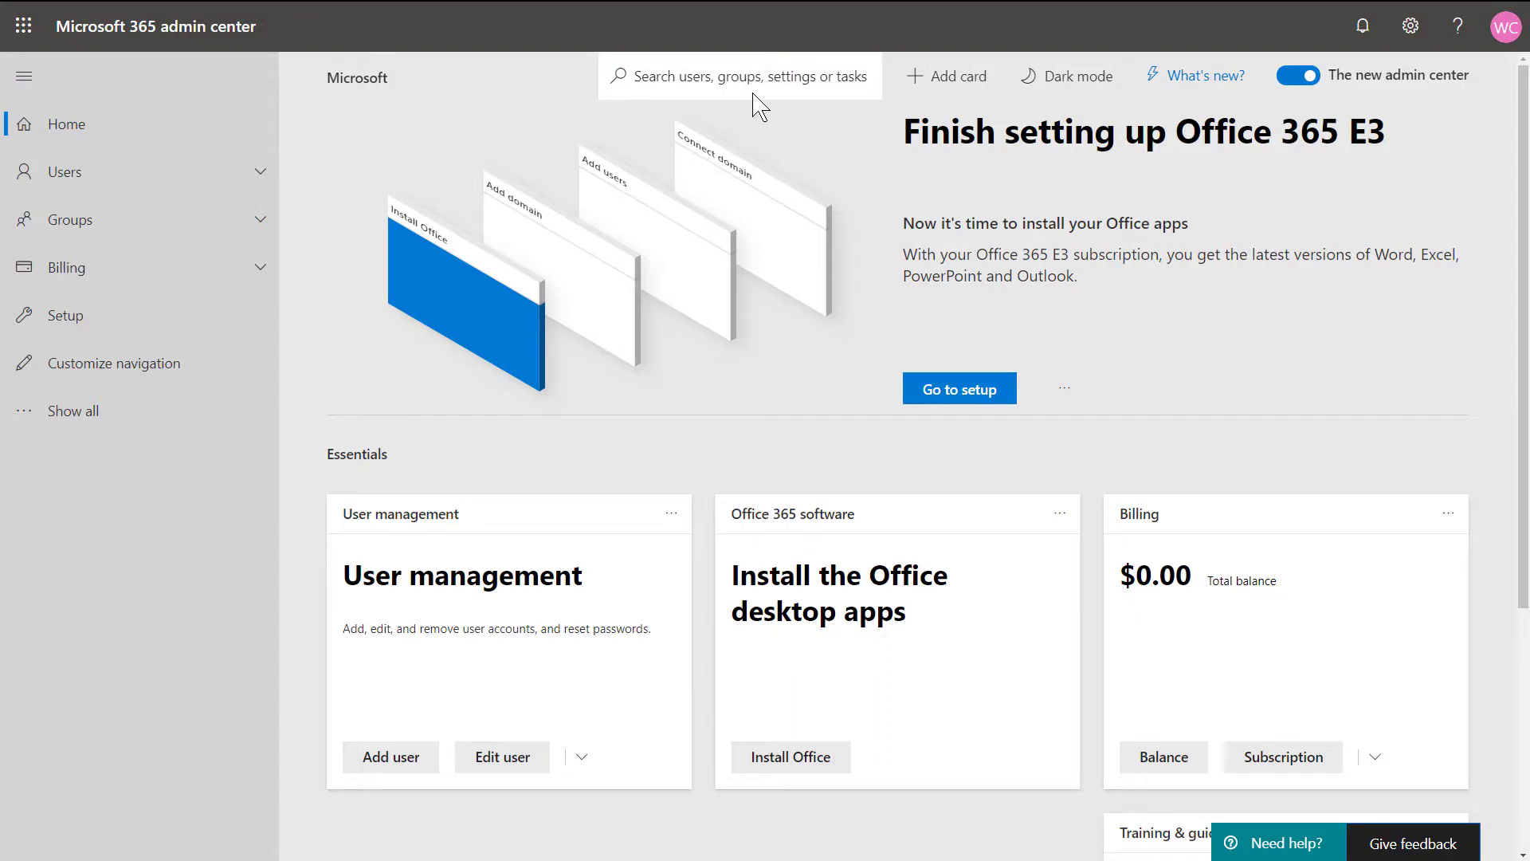
# - Show the second active user's Licenses and Apps, with only Office 365 E3 assigned
pyautogui.click(217, 185)
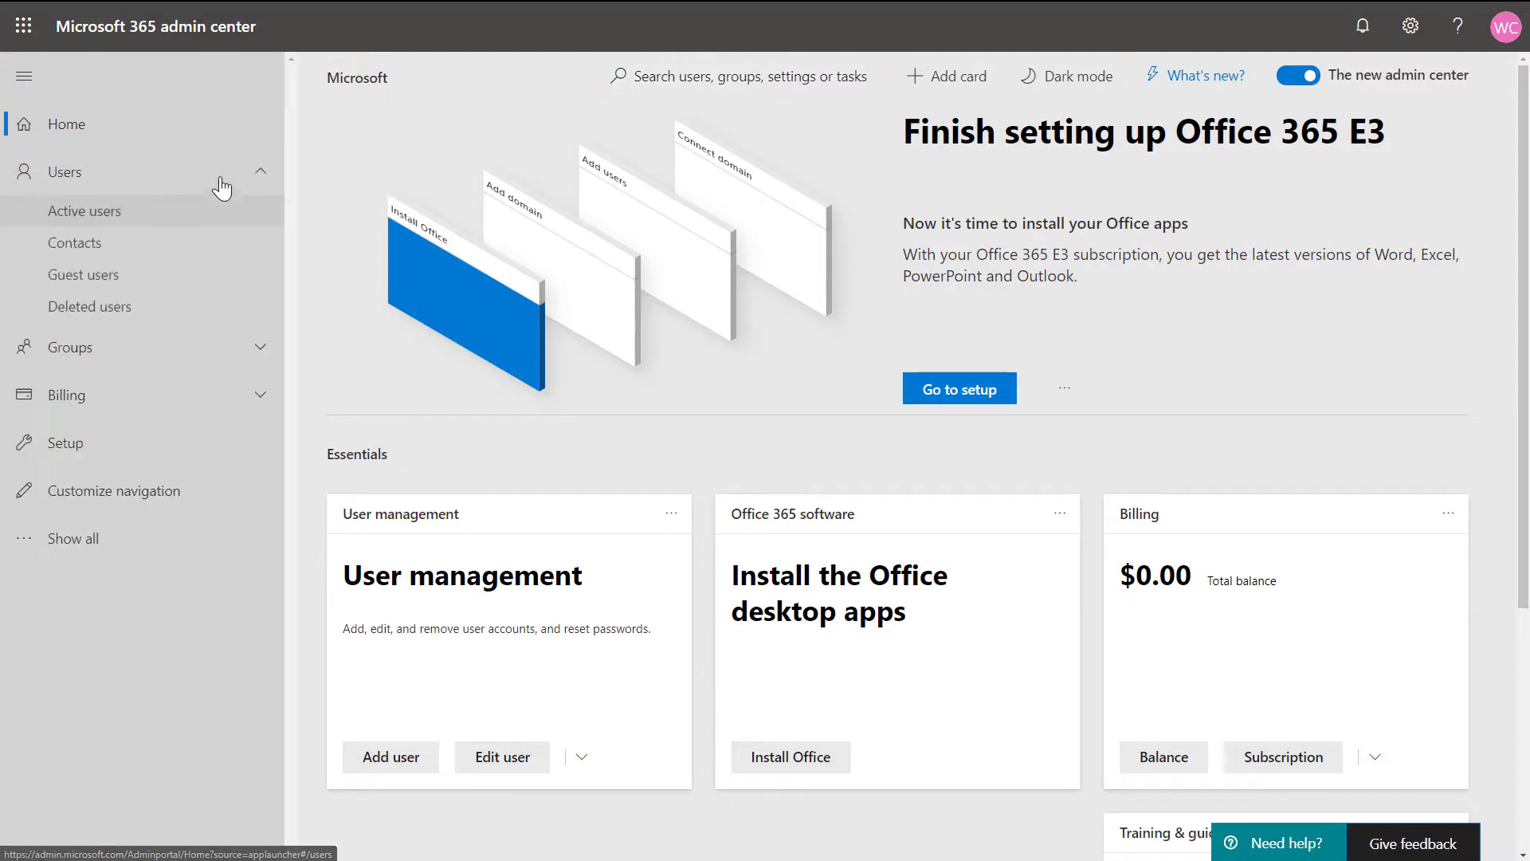
pyautogui.click(156, 223)
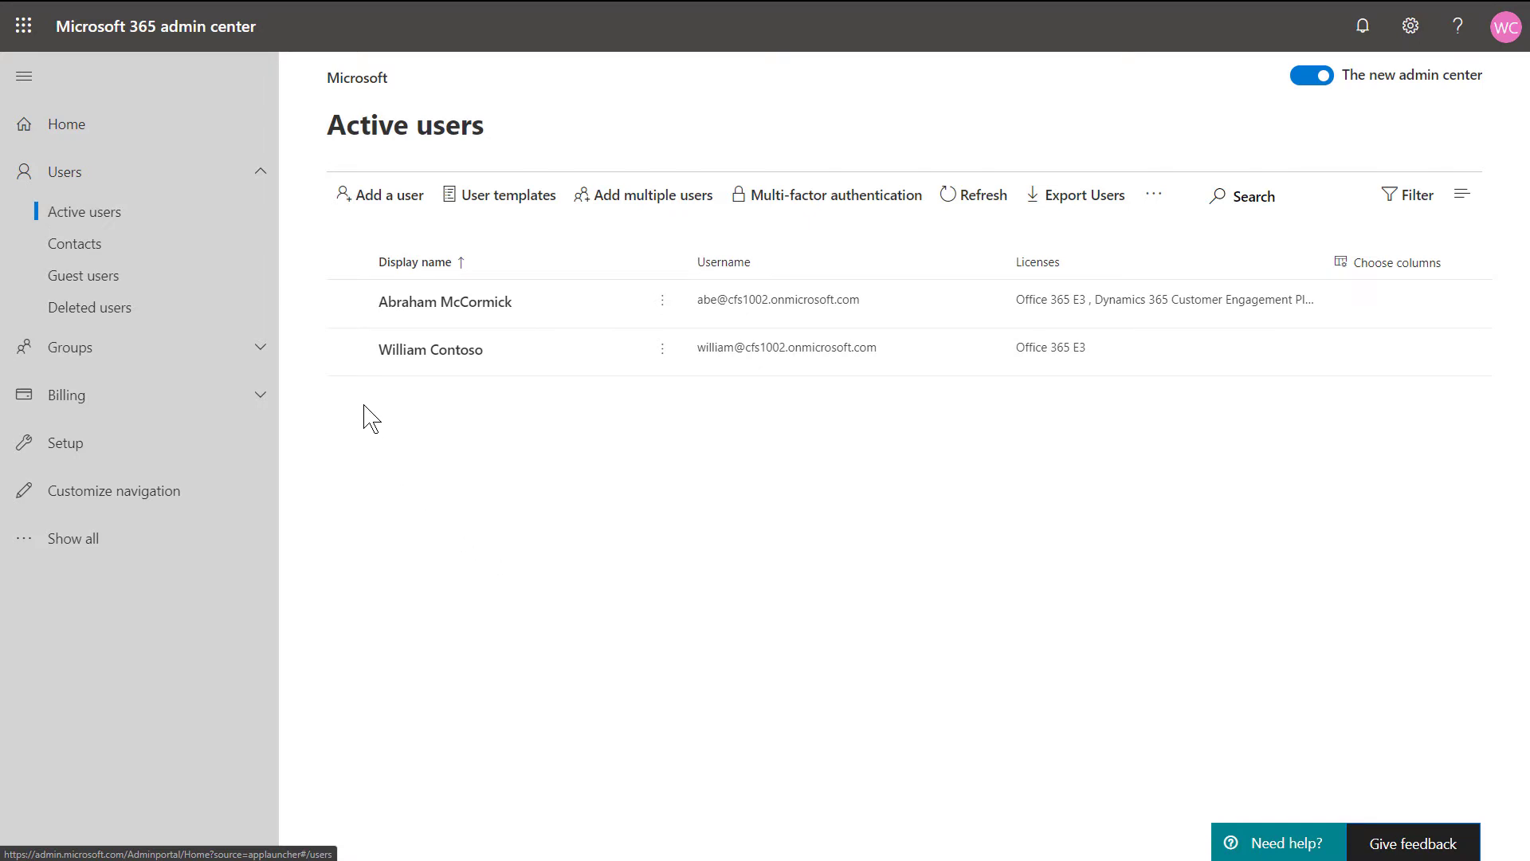
pyautogui.click(347, 350)
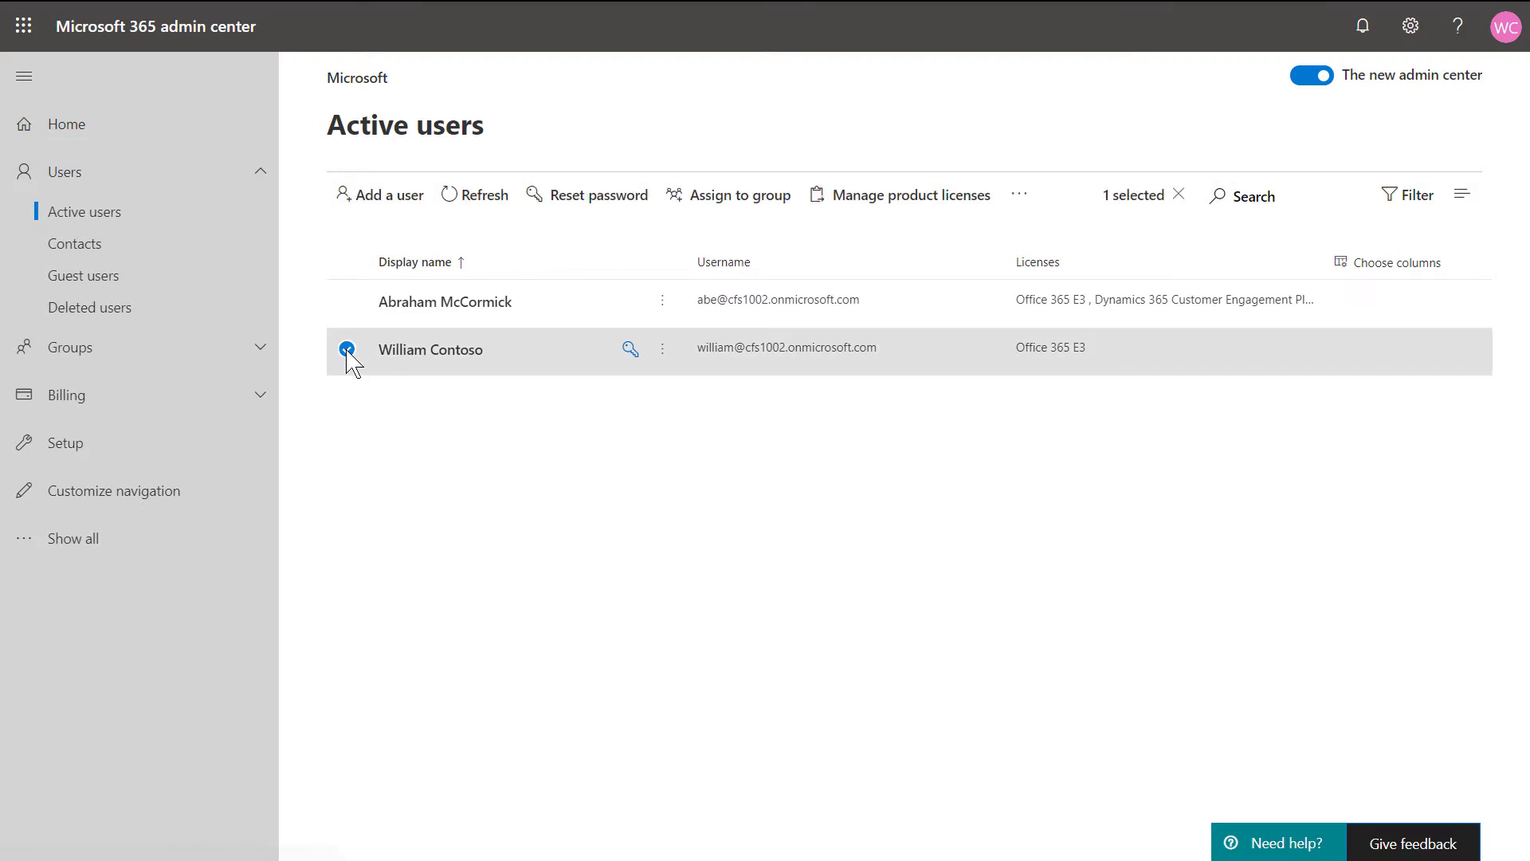
pyautogui.click(412, 353)
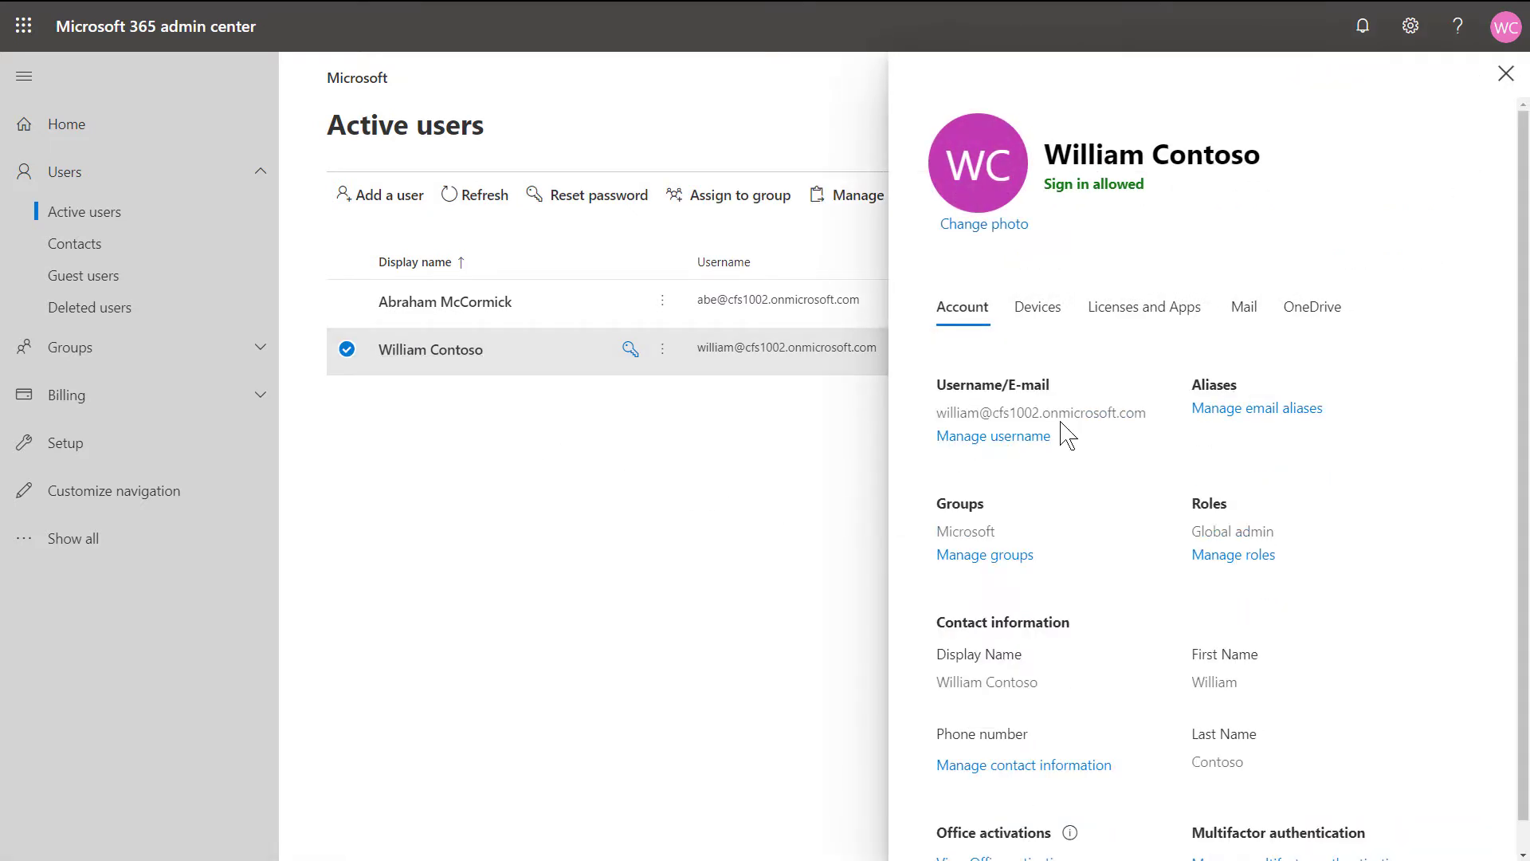
pyautogui.click(1106, 315)
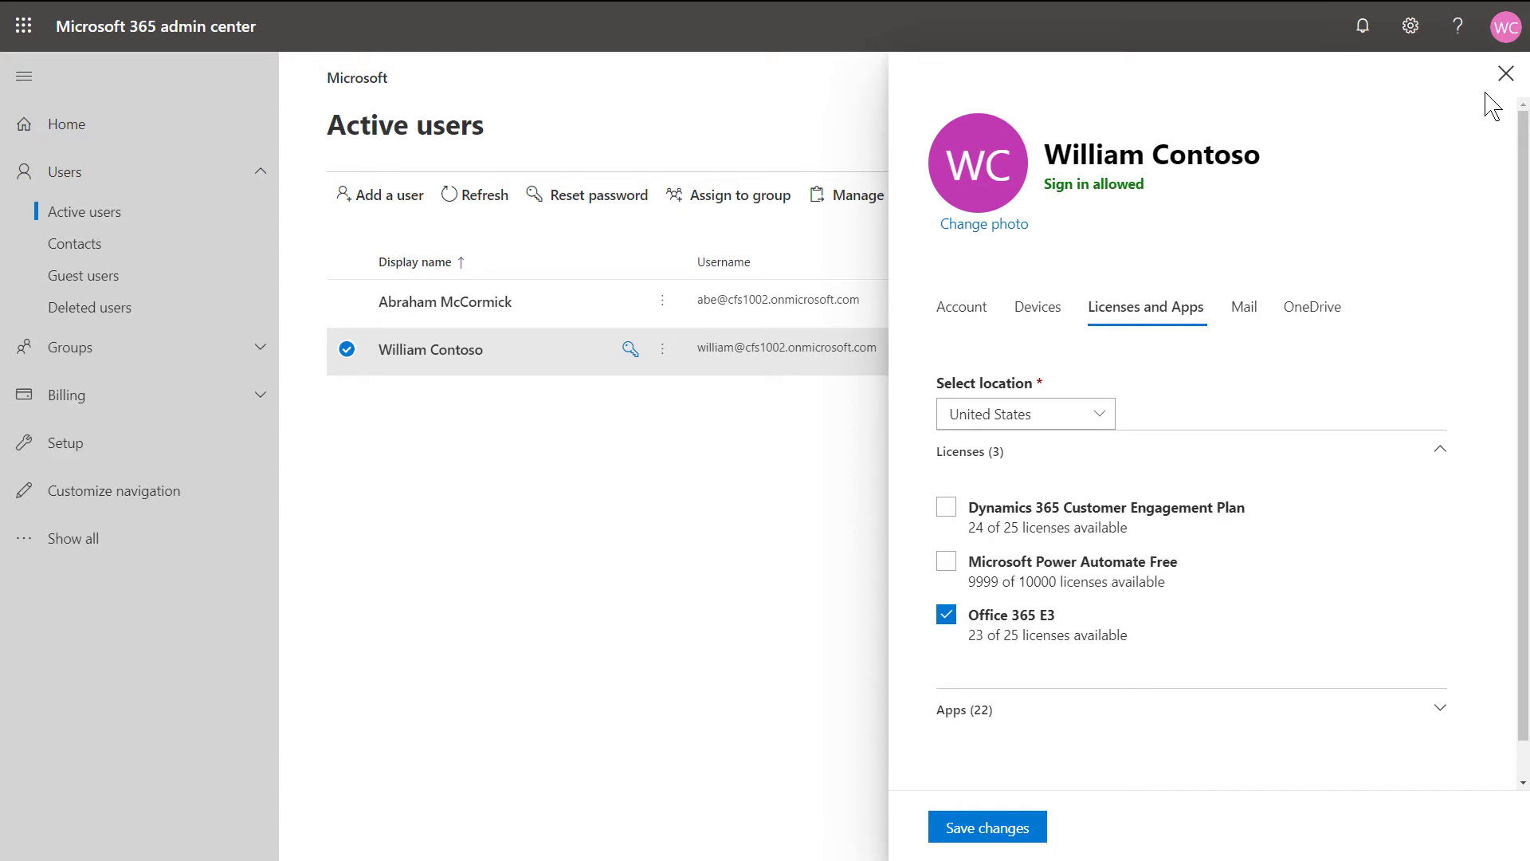
# - Verify the first user holds Dynamics 365 Customer Engagement Plan and Office 365 E3, then deselect them
pyautogui.click(1507, 74)
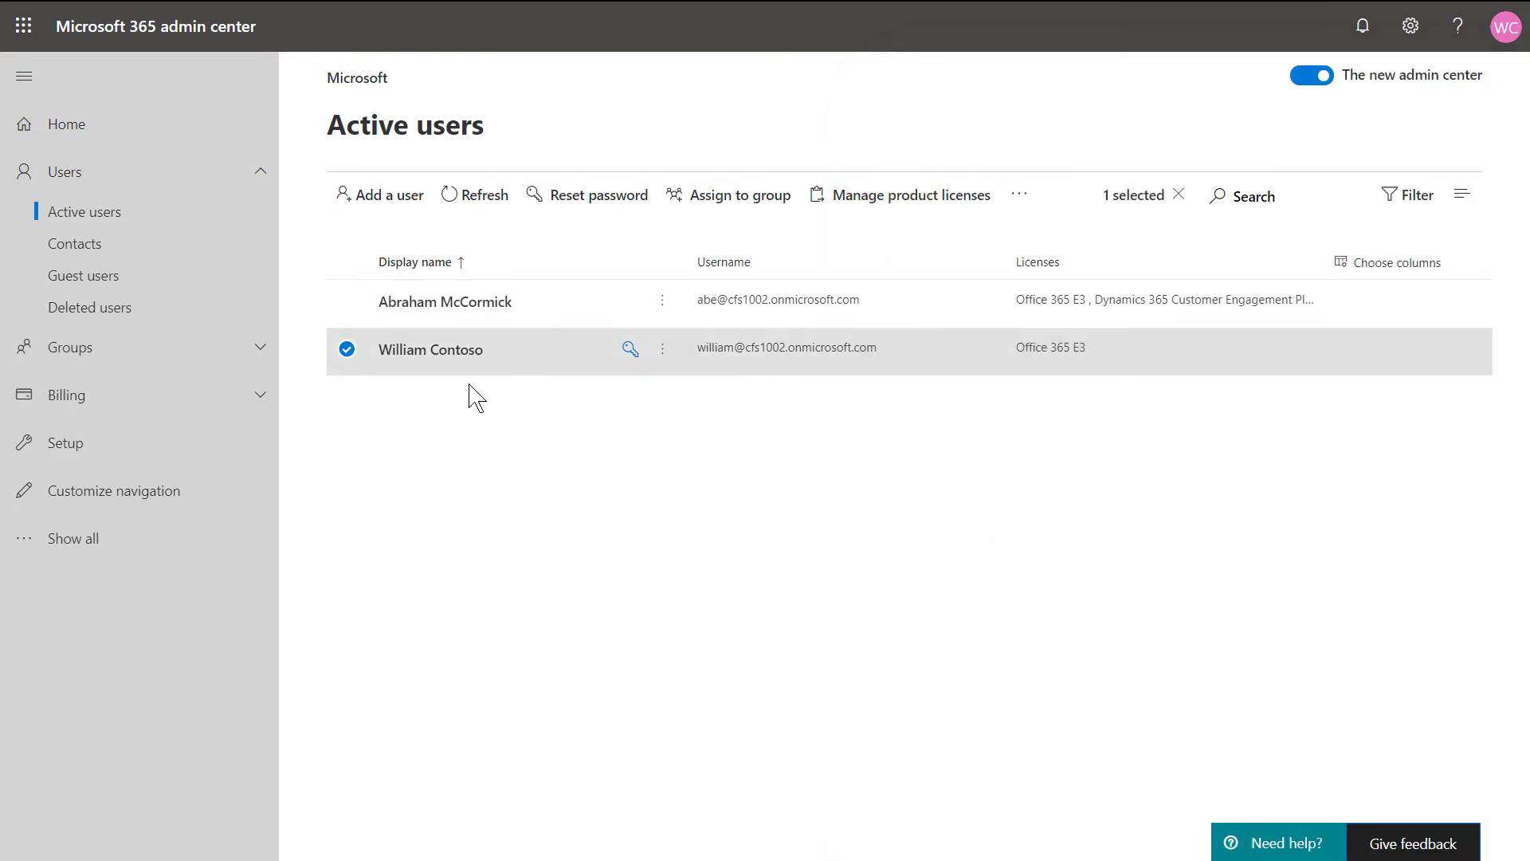
pyautogui.click(347, 348)
pyautogui.click(347, 303)
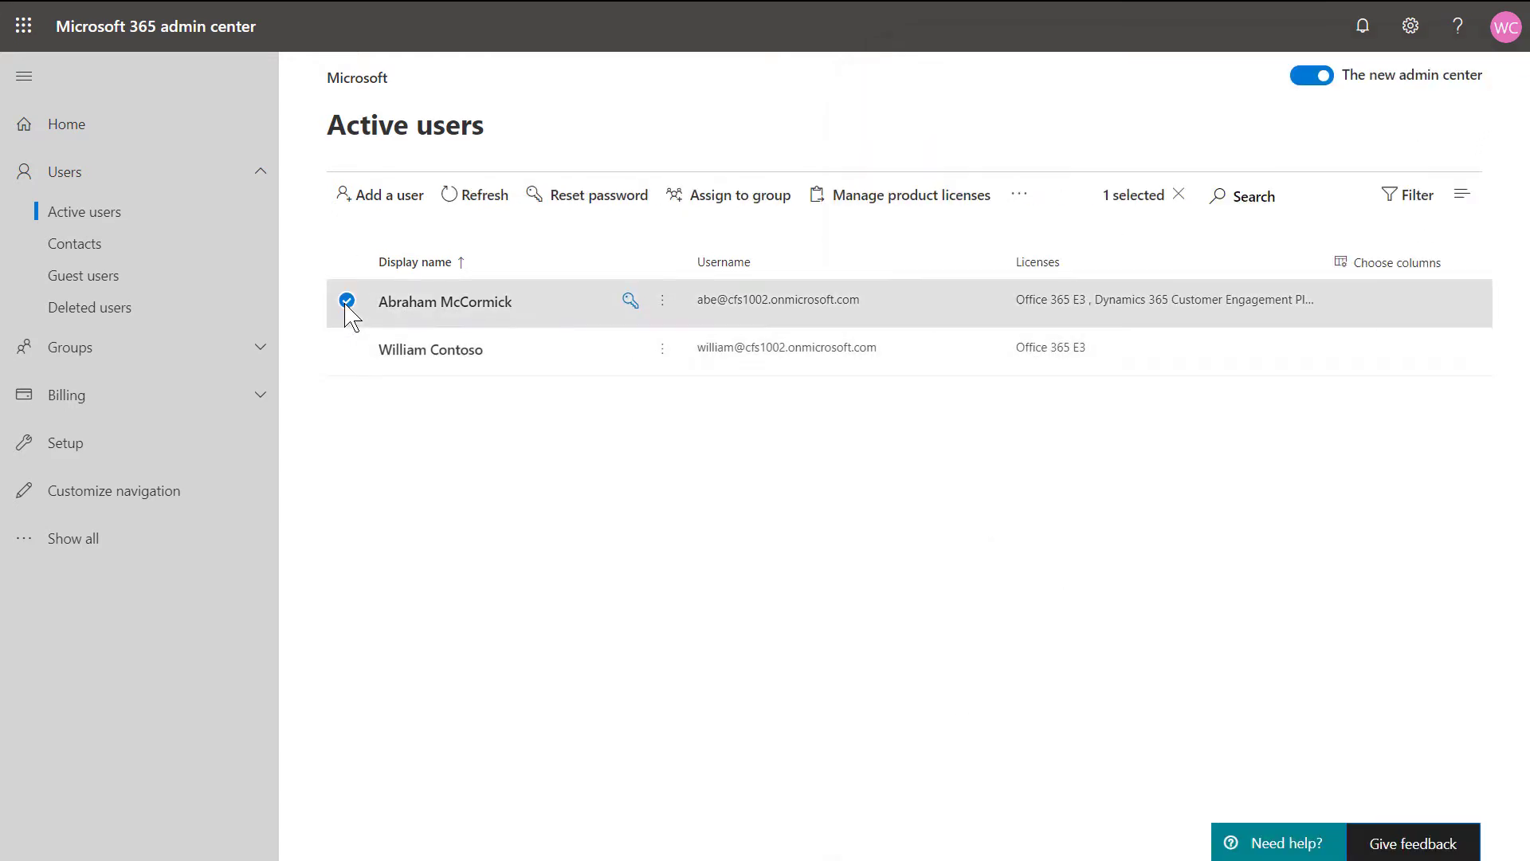
pyautogui.click(445, 310)
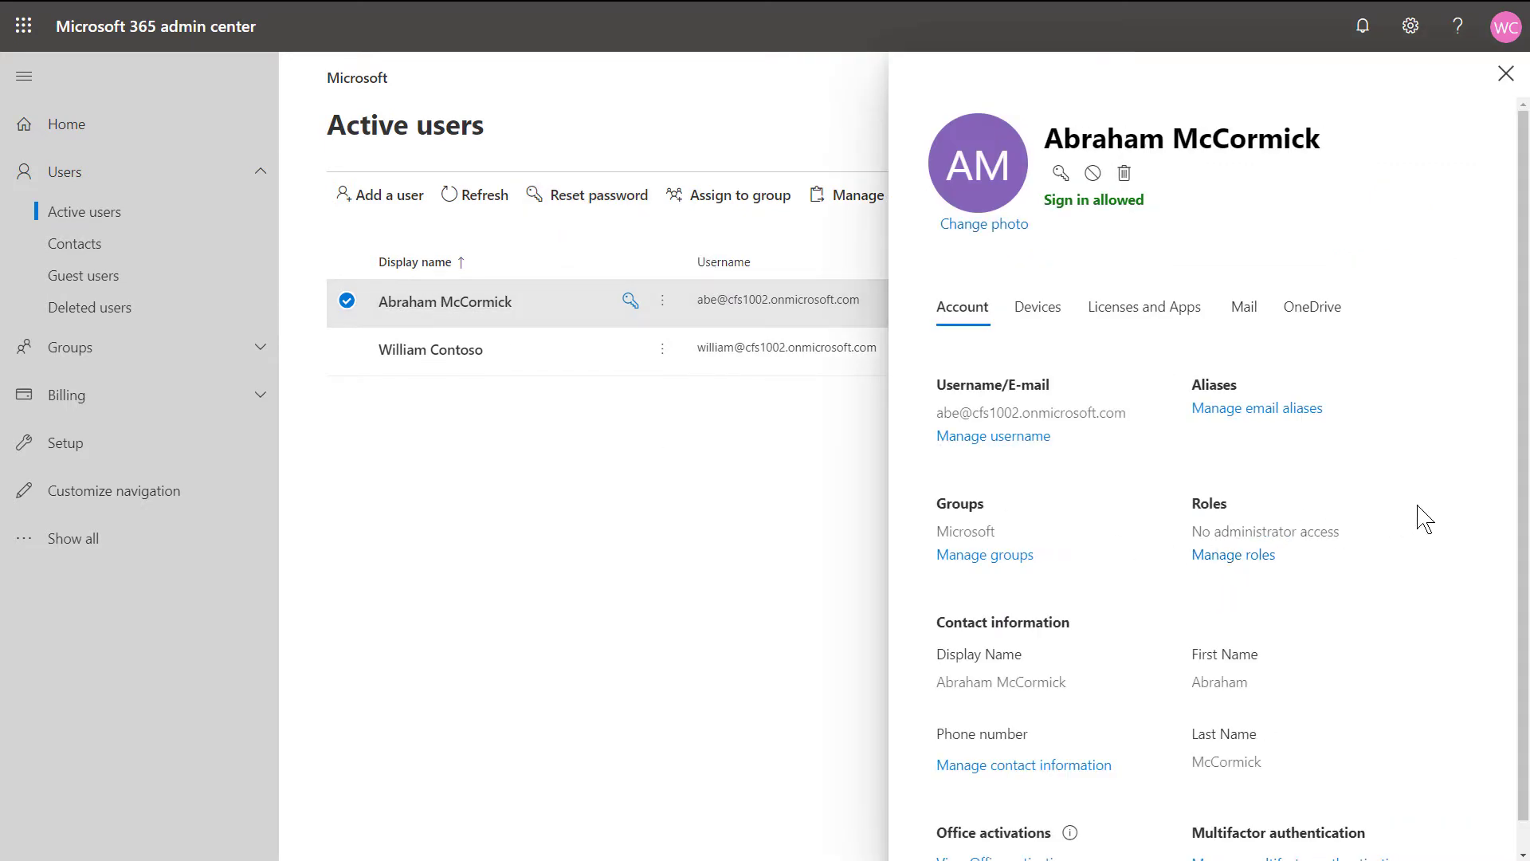
pyautogui.click(1136, 313)
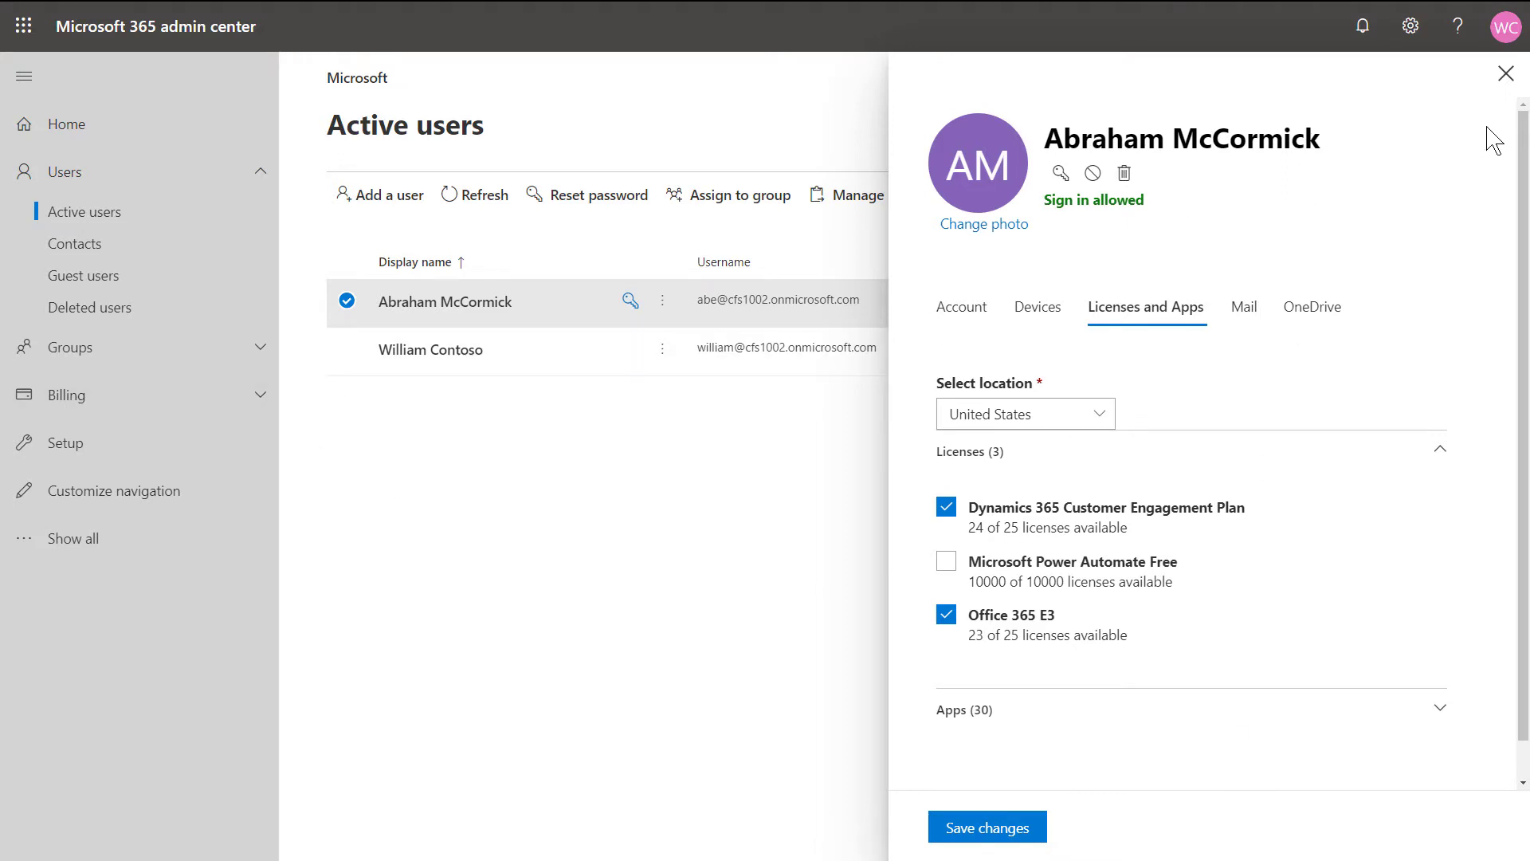
pyautogui.click(1504, 77)
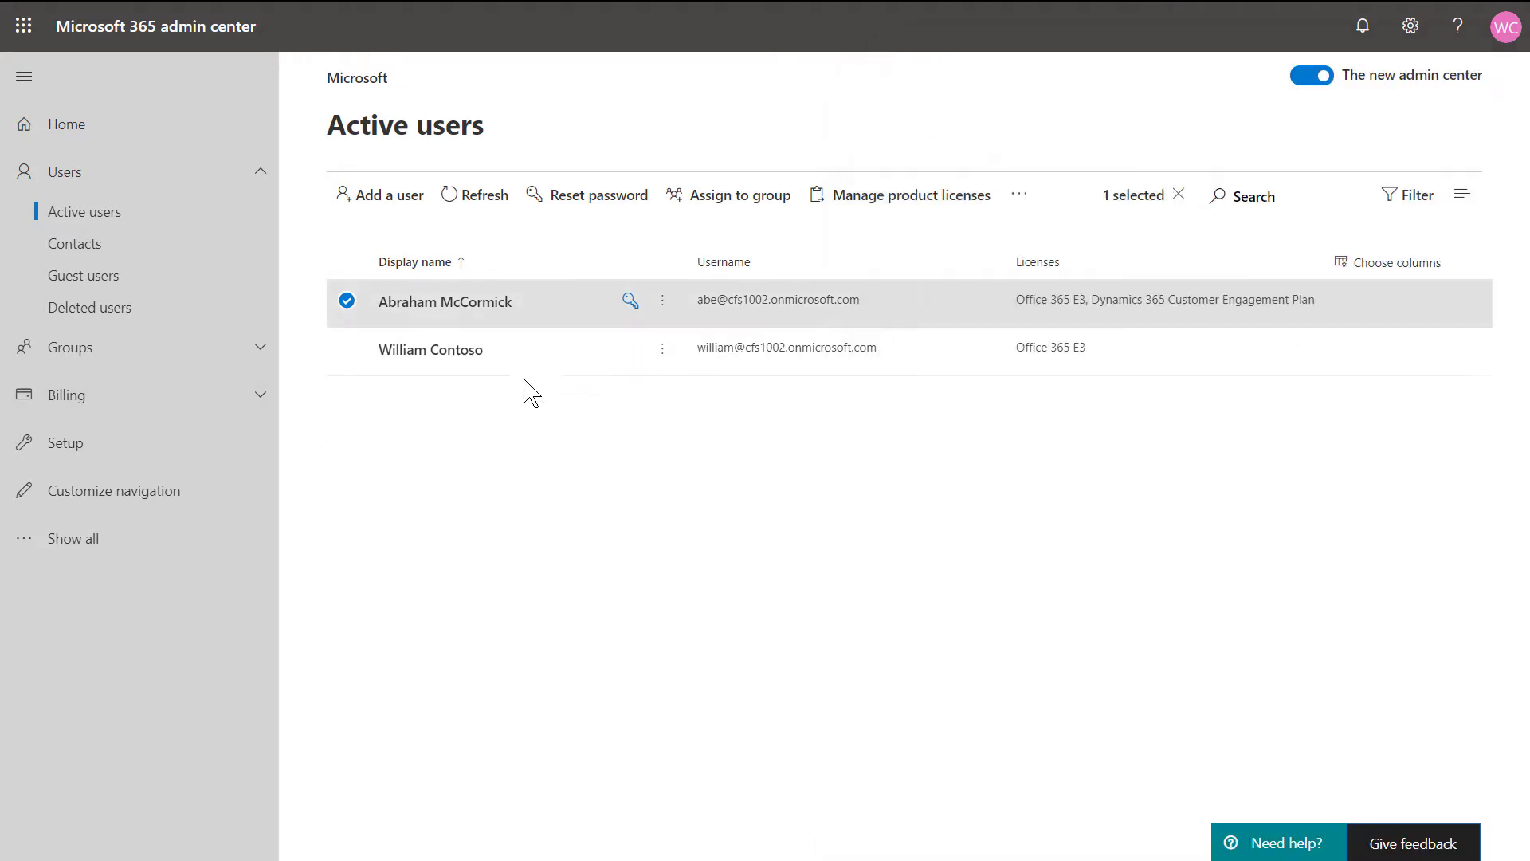
pyautogui.click(347, 303)
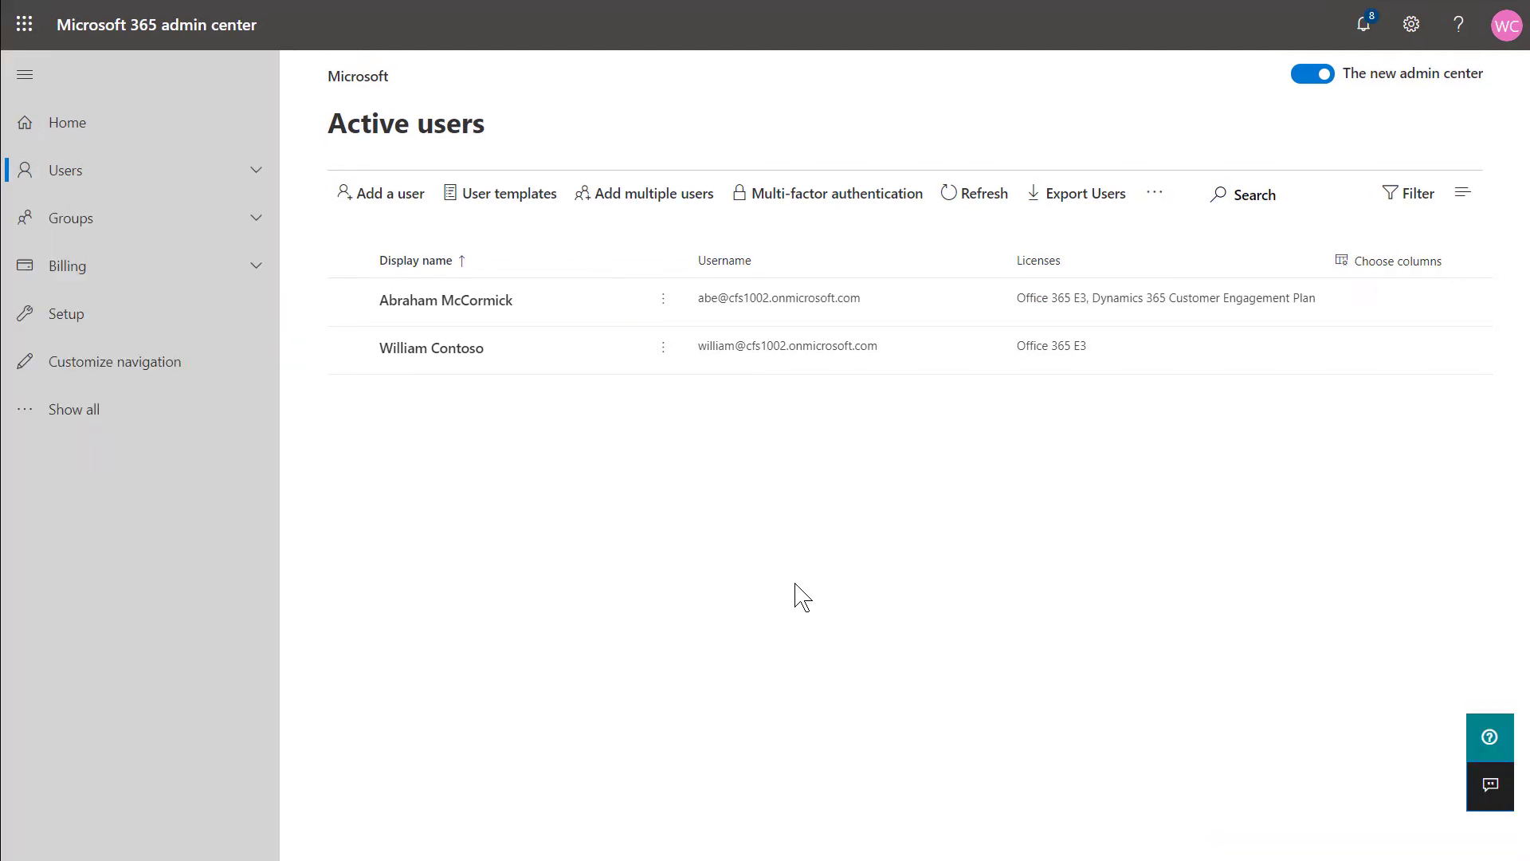
# - Open Billing's Purchase services page in the classic admin center
pyautogui.click(254, 285)
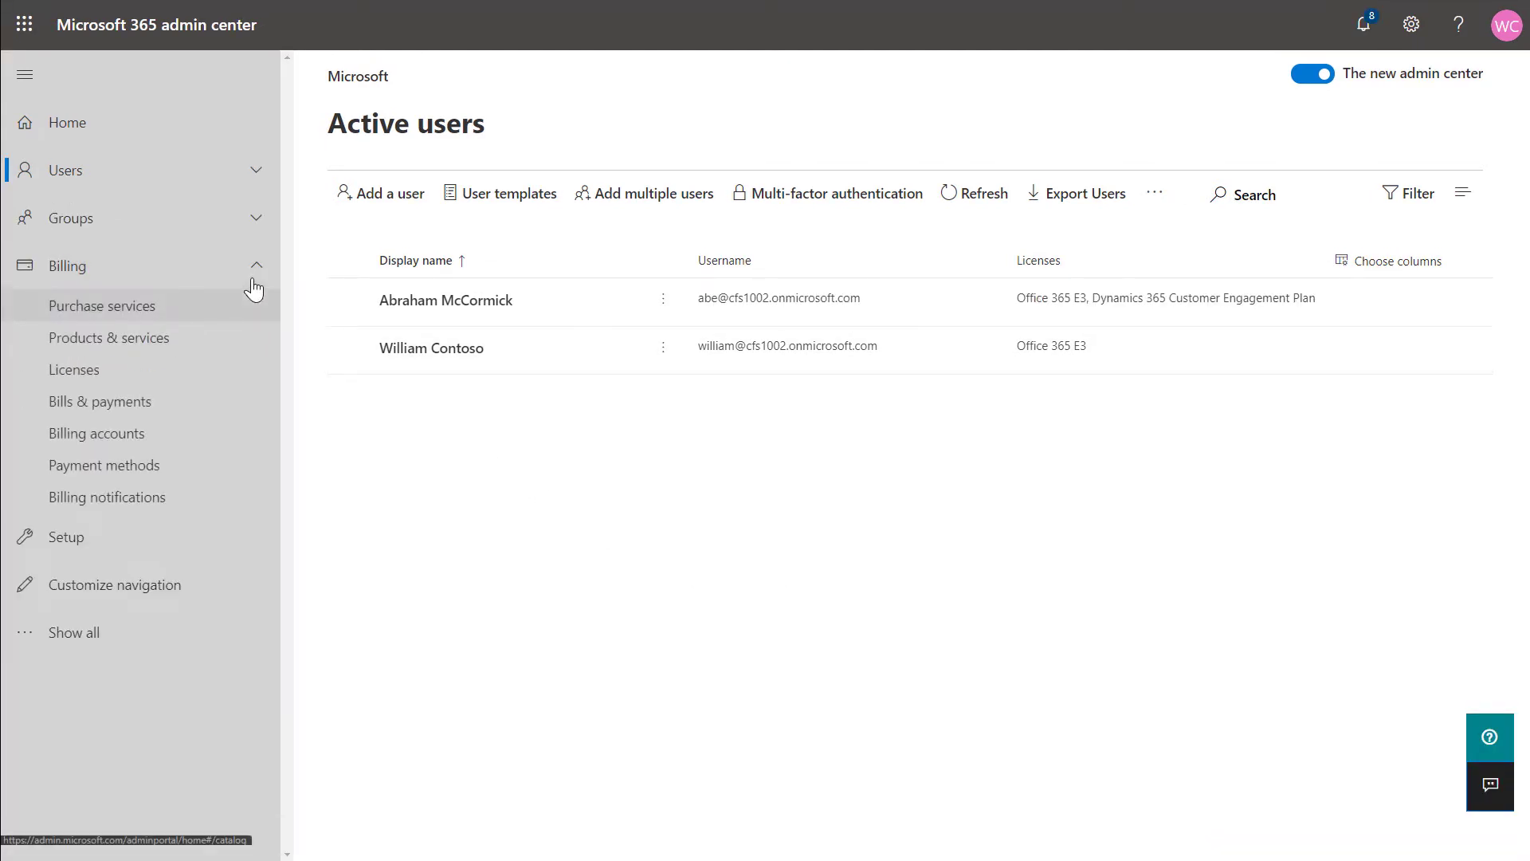
pyautogui.click(214, 322)
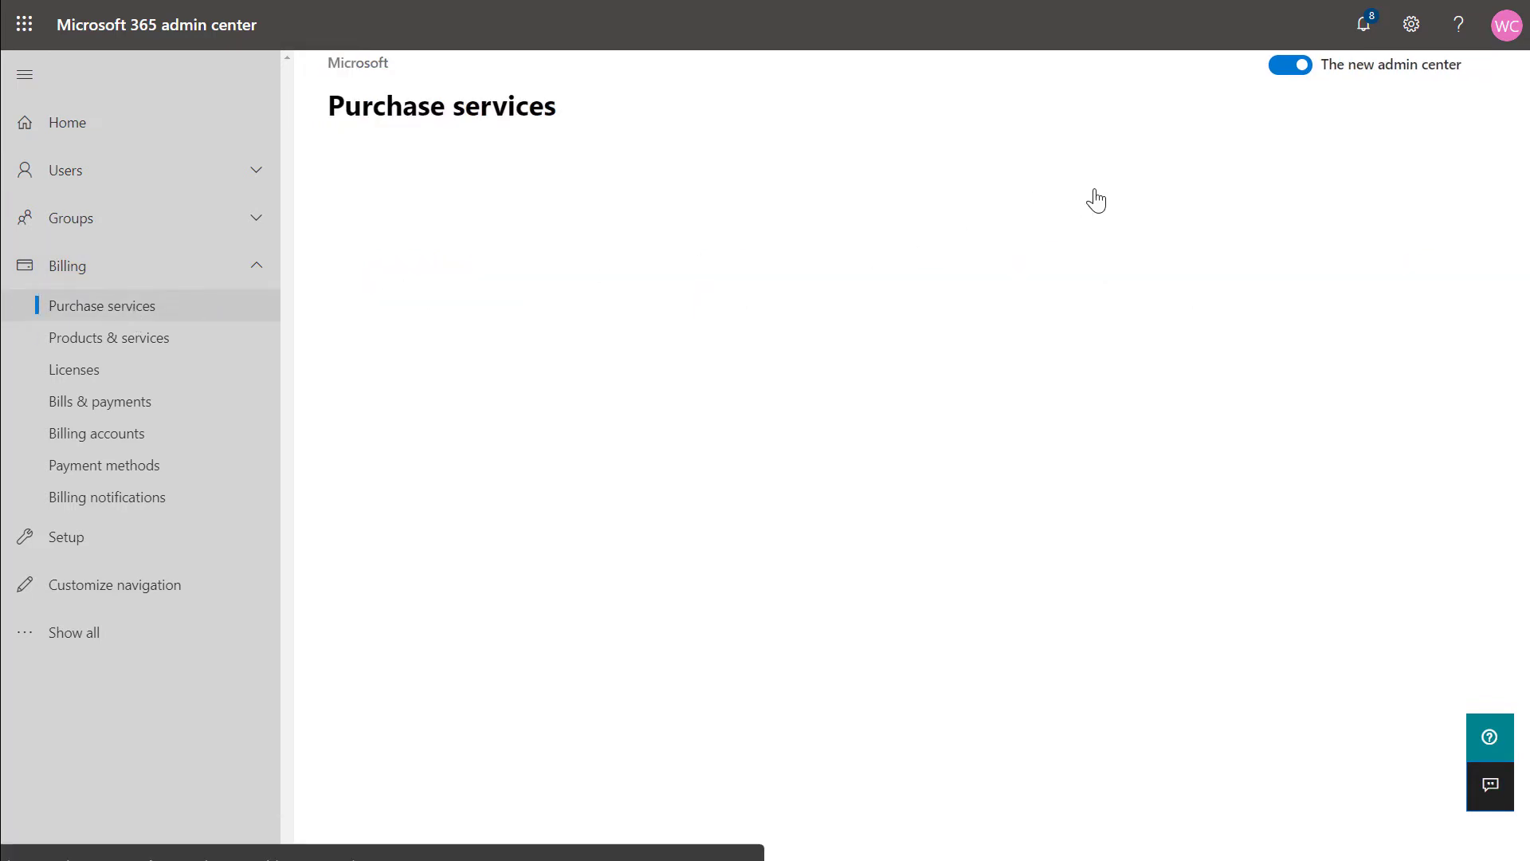
pyautogui.click(1291, 68)
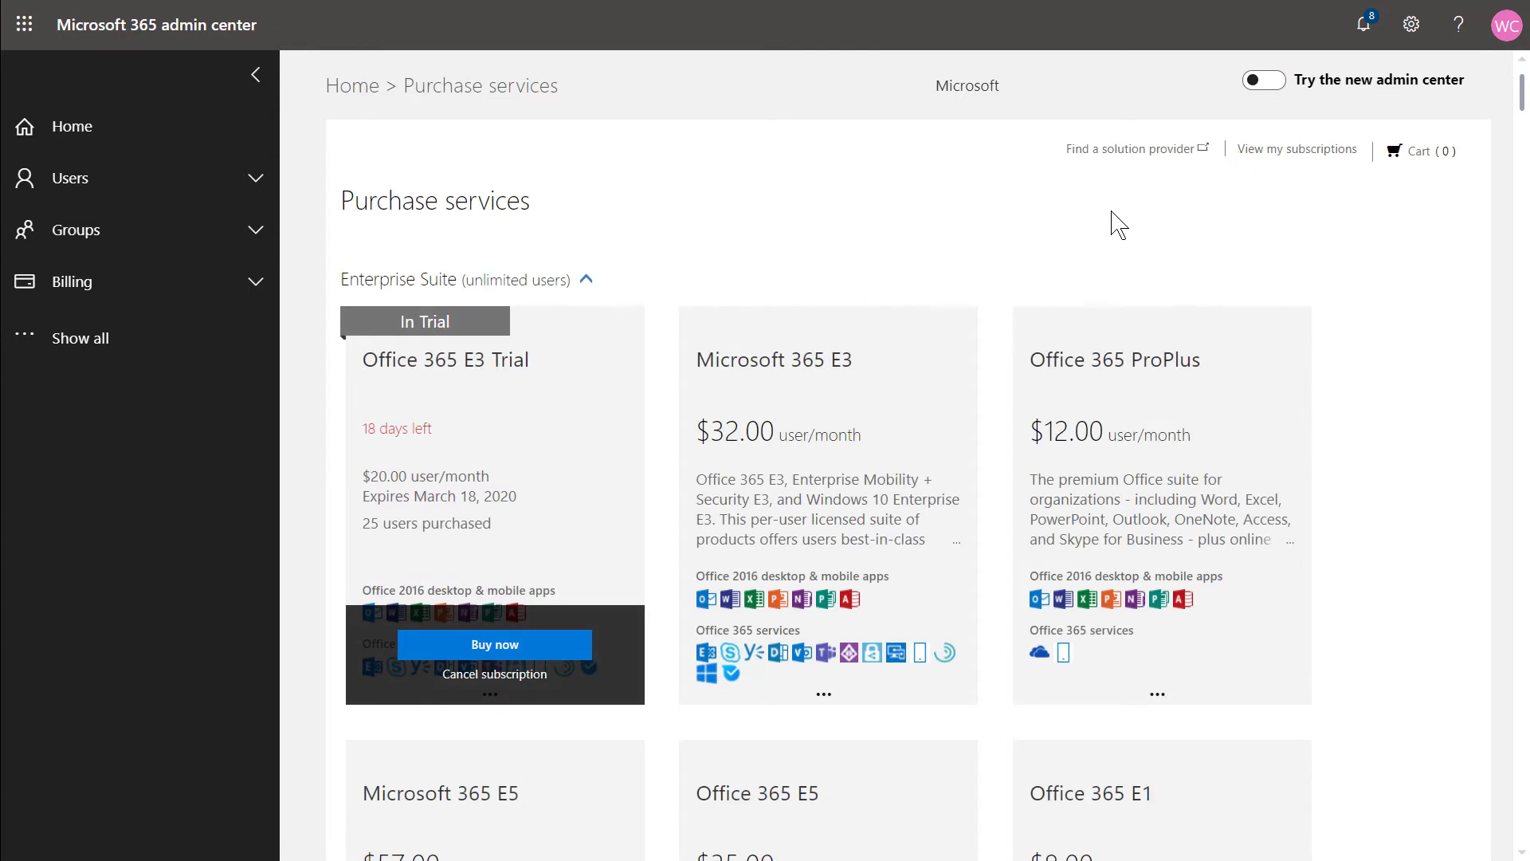
# - Search the purchase page for 'remote' to find the Dynamics 365 Remote Assist offers
pyautogui.hotkey('ctrl', 'f')
pyautogui.write('remote')
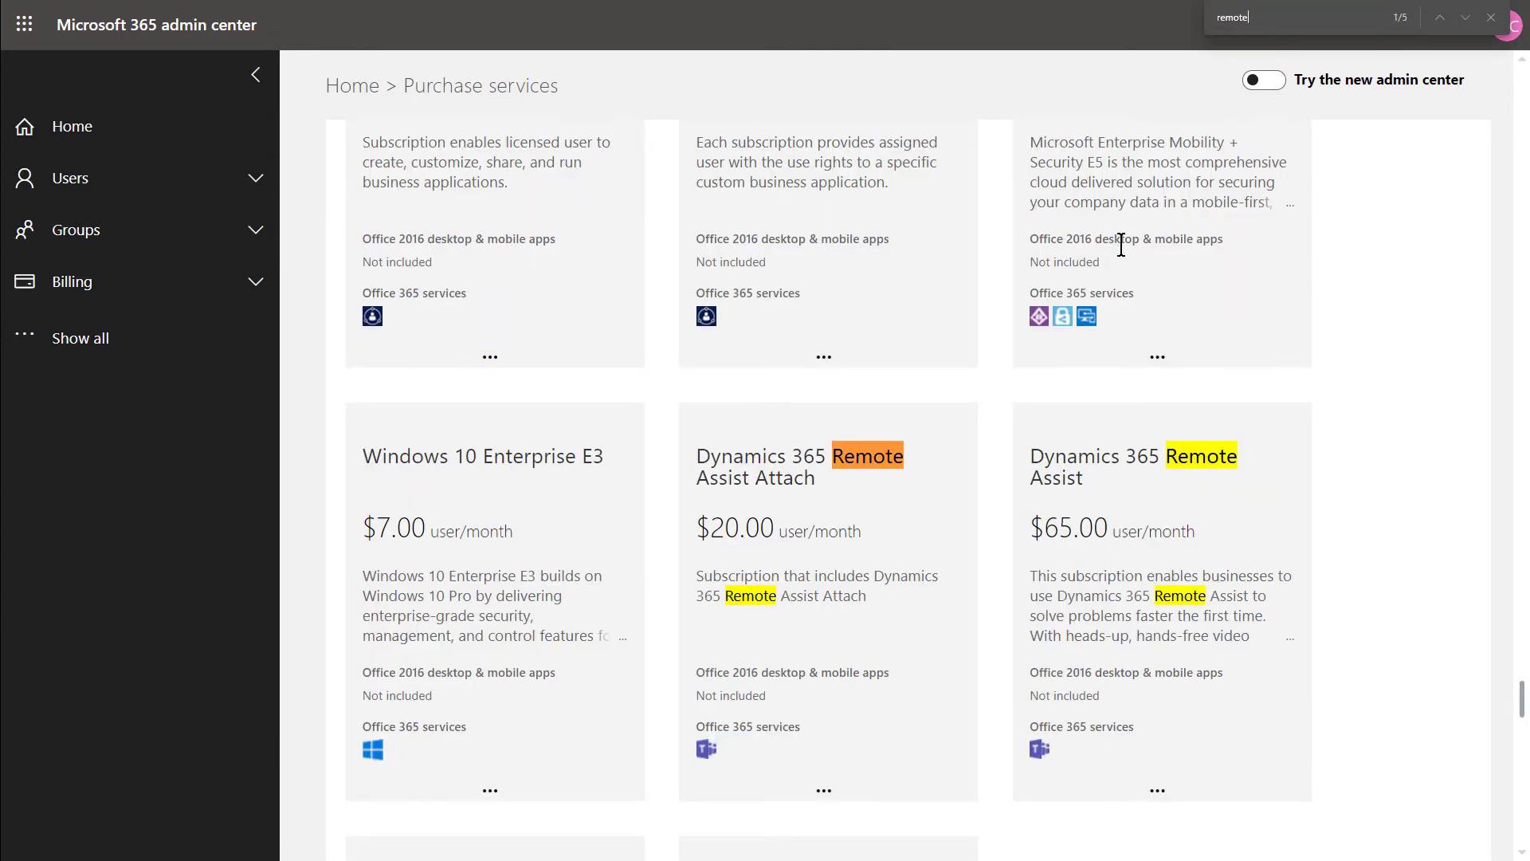
pyautogui.moveTo(1156, 803)
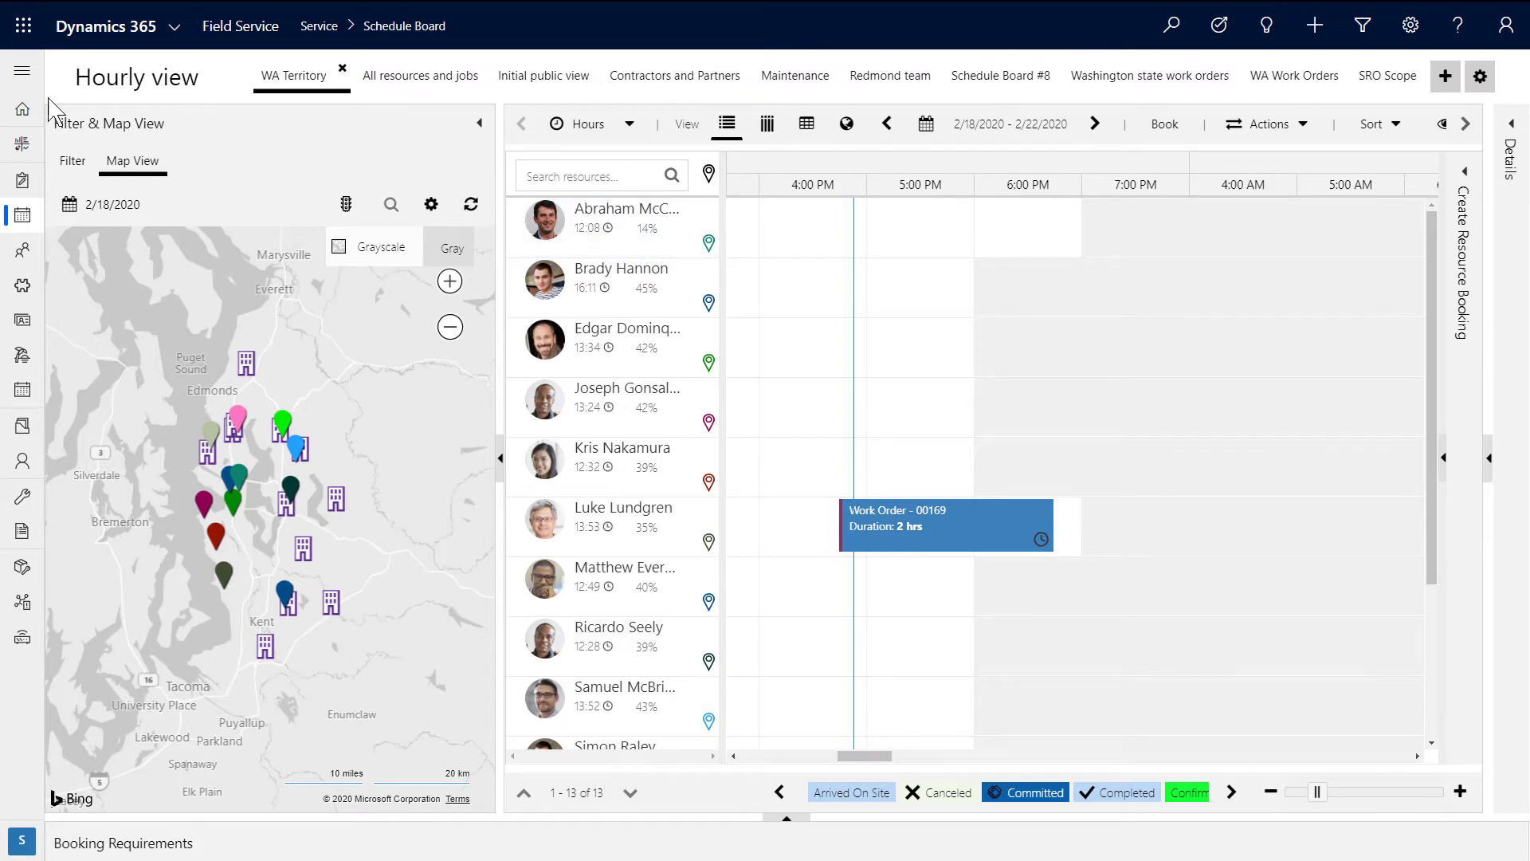
# - Confirm the first bookable resource is enabled for Field Service Mobile, then reach Advanced Settings
pyautogui.click(23, 73)
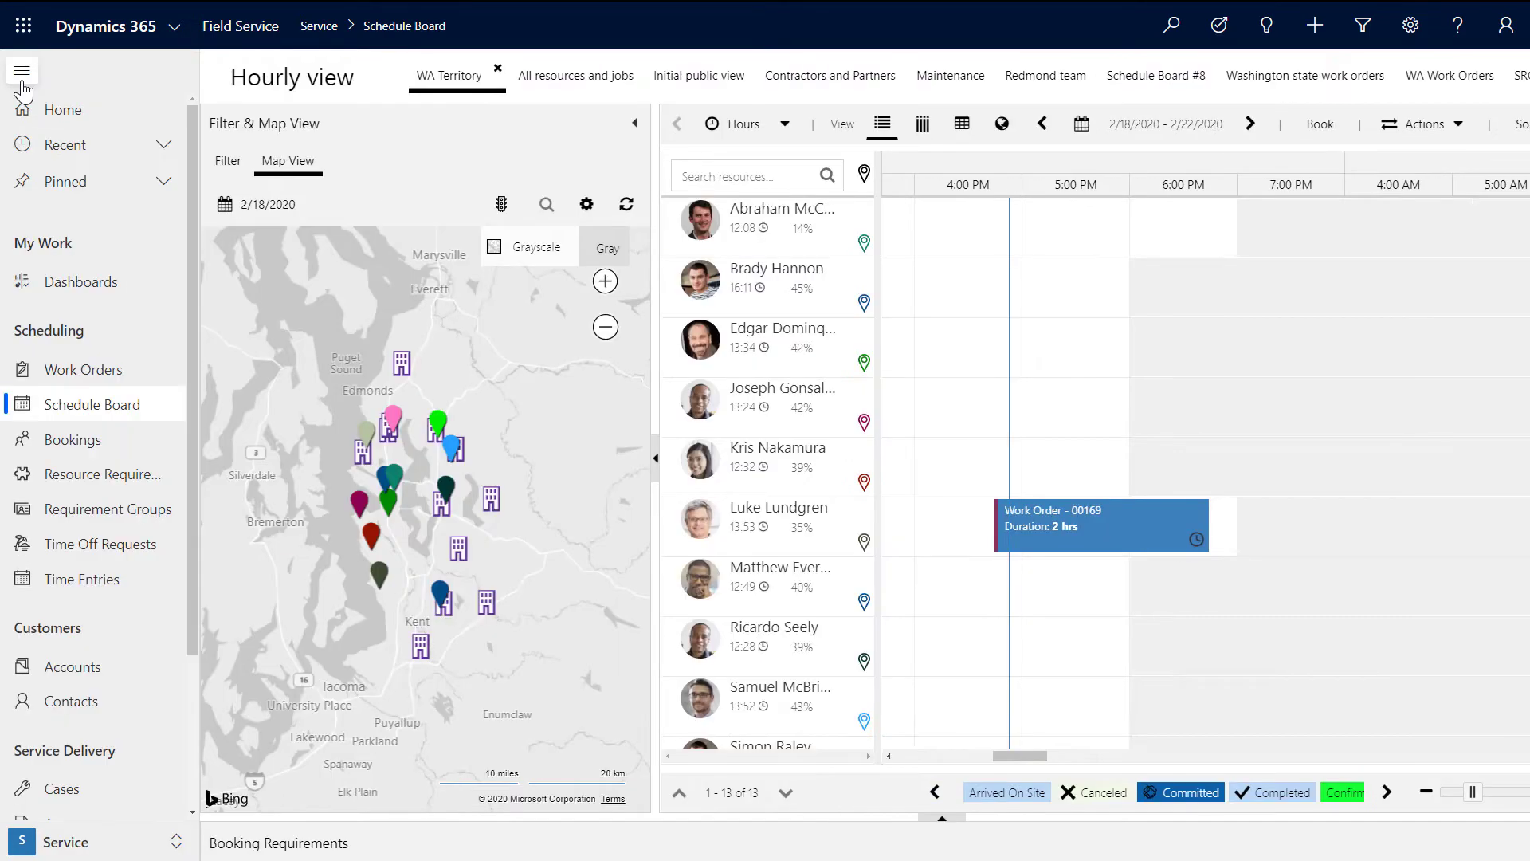
pyautogui.click(65, 841)
pyautogui.click(75, 734)
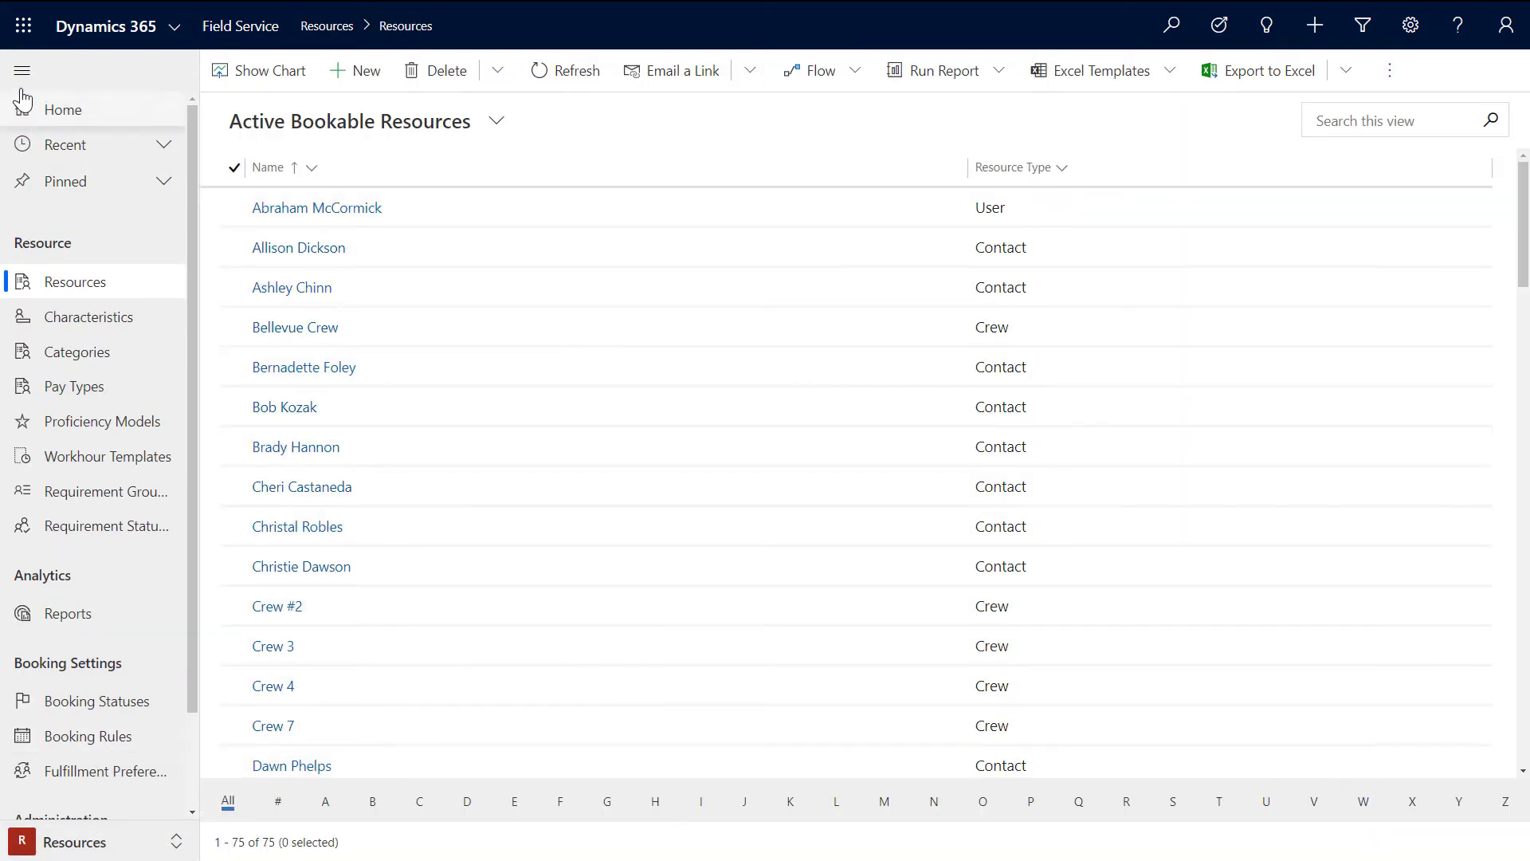
pyautogui.click(21, 76)
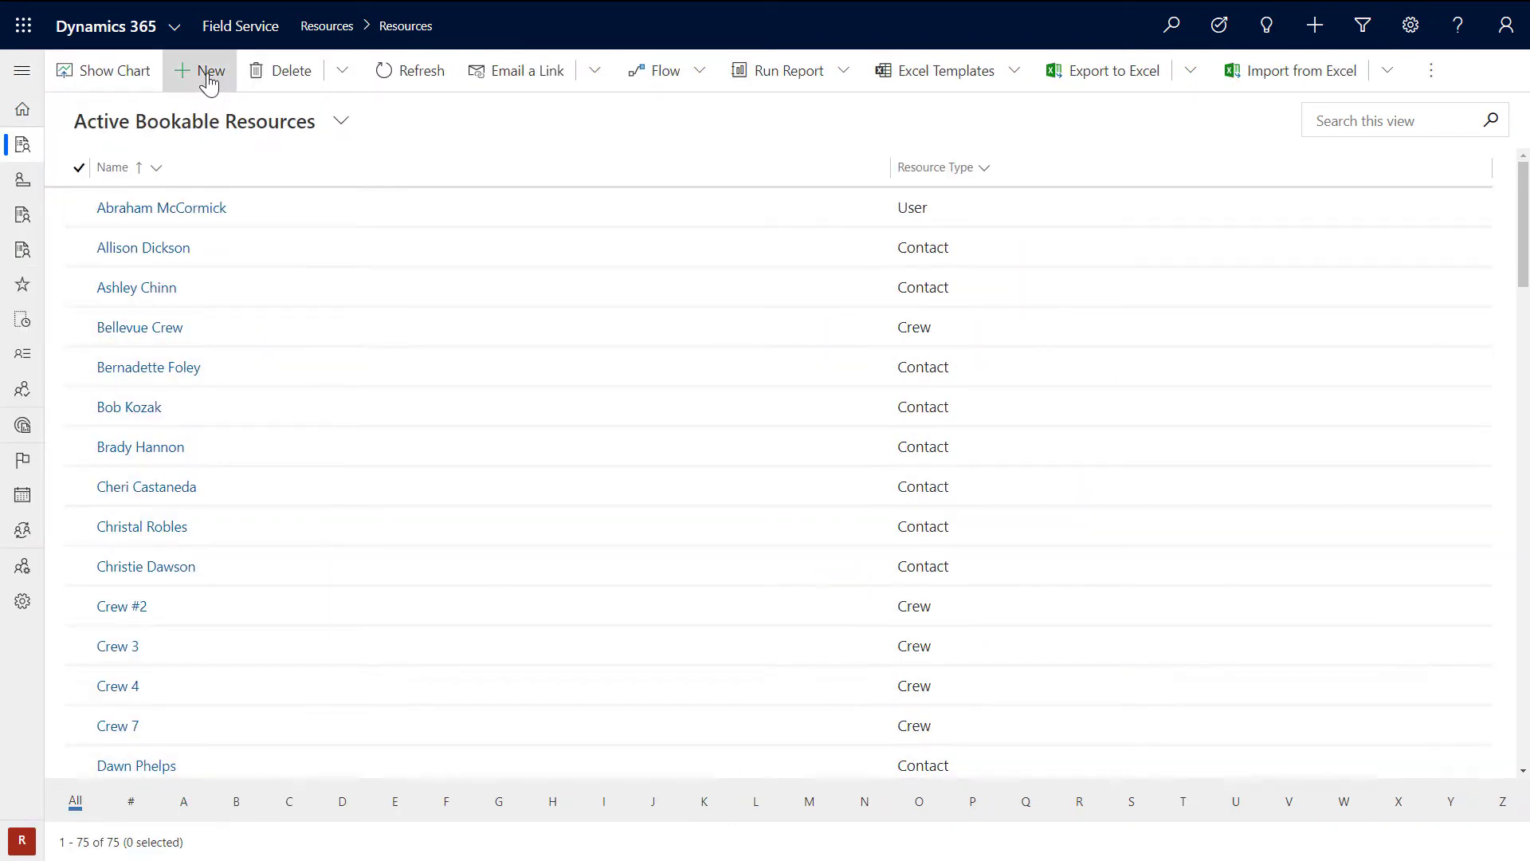
pyautogui.click(217, 214)
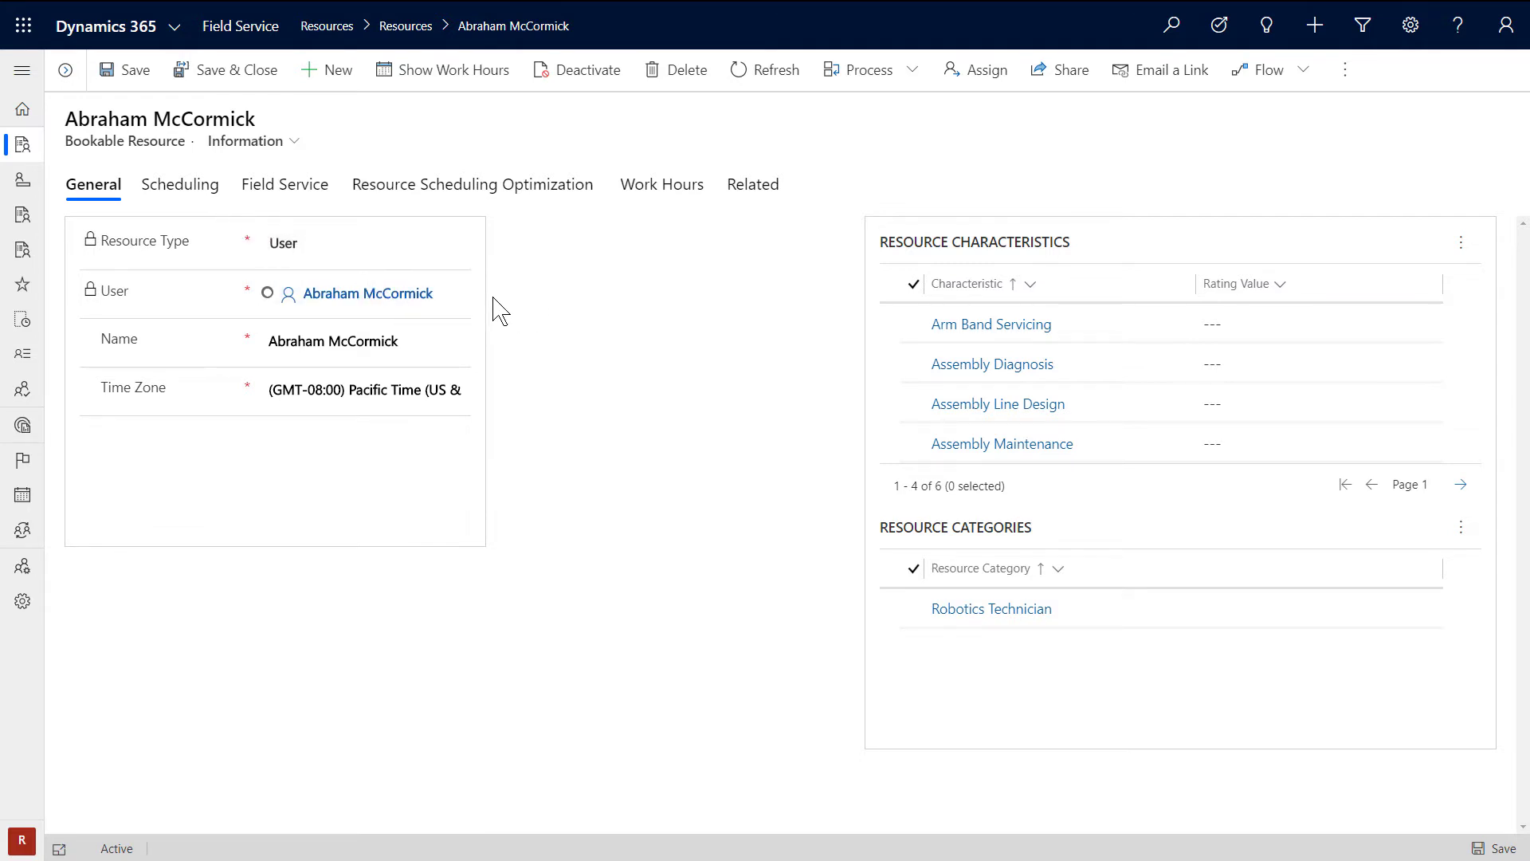
pyautogui.click(289, 196)
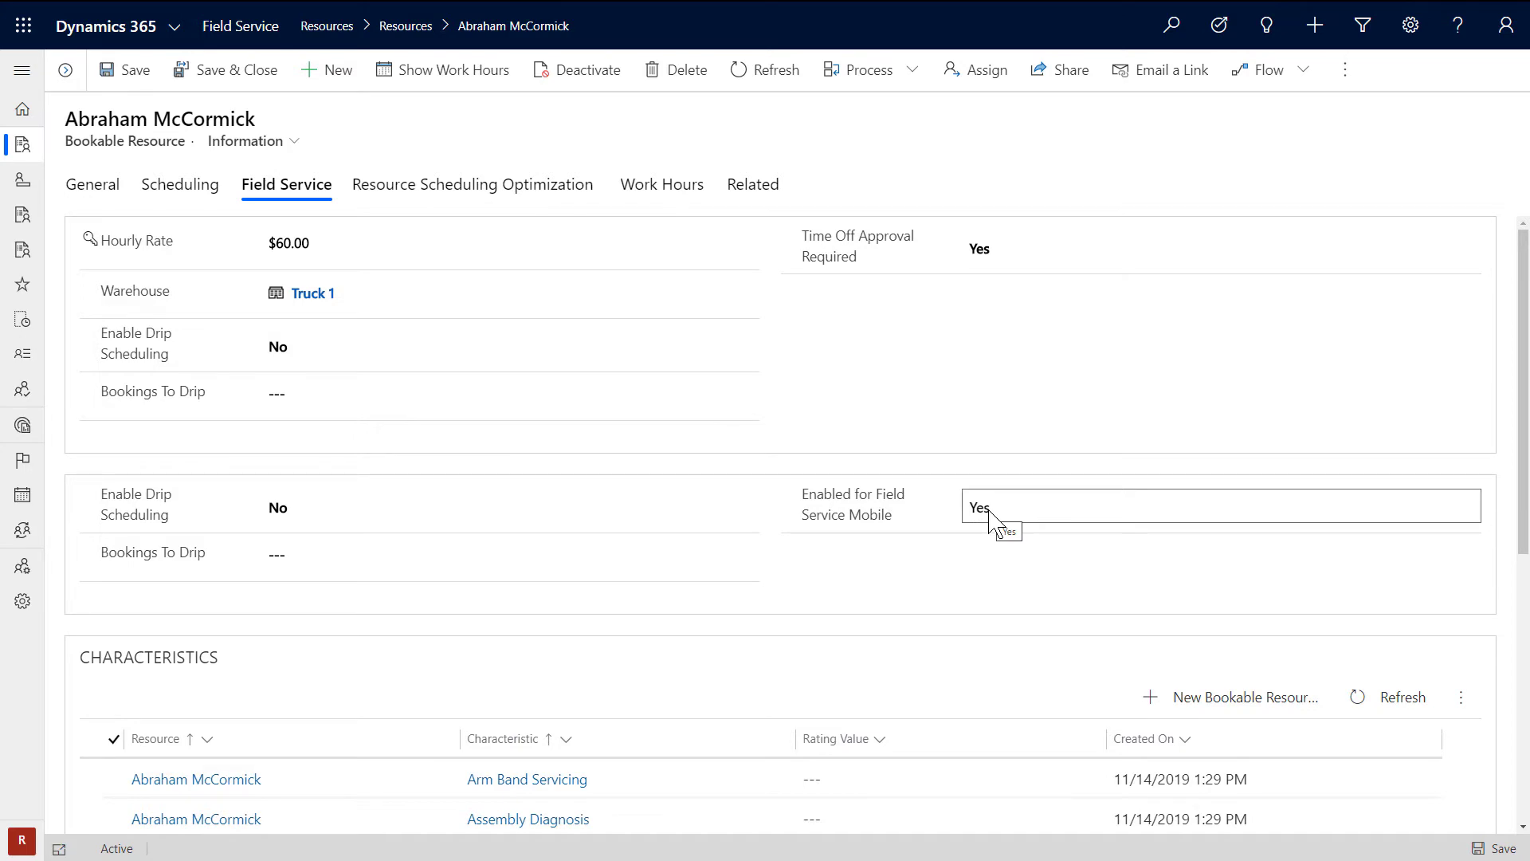
pyautogui.click(1410, 25)
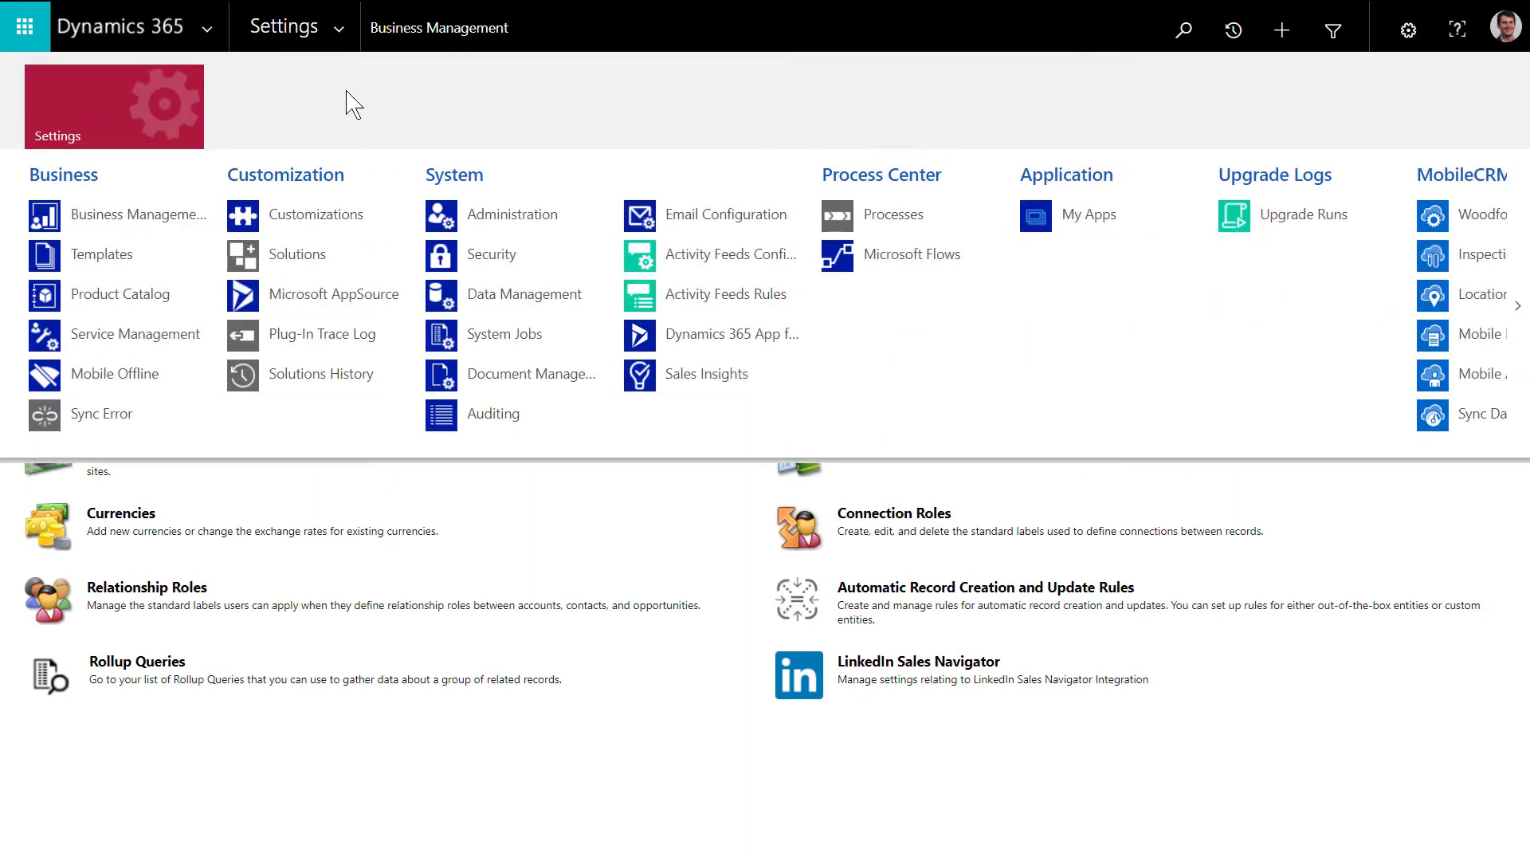
# - Assign the Field Service - Resource security role to the searched user
pyautogui.click(497, 265)
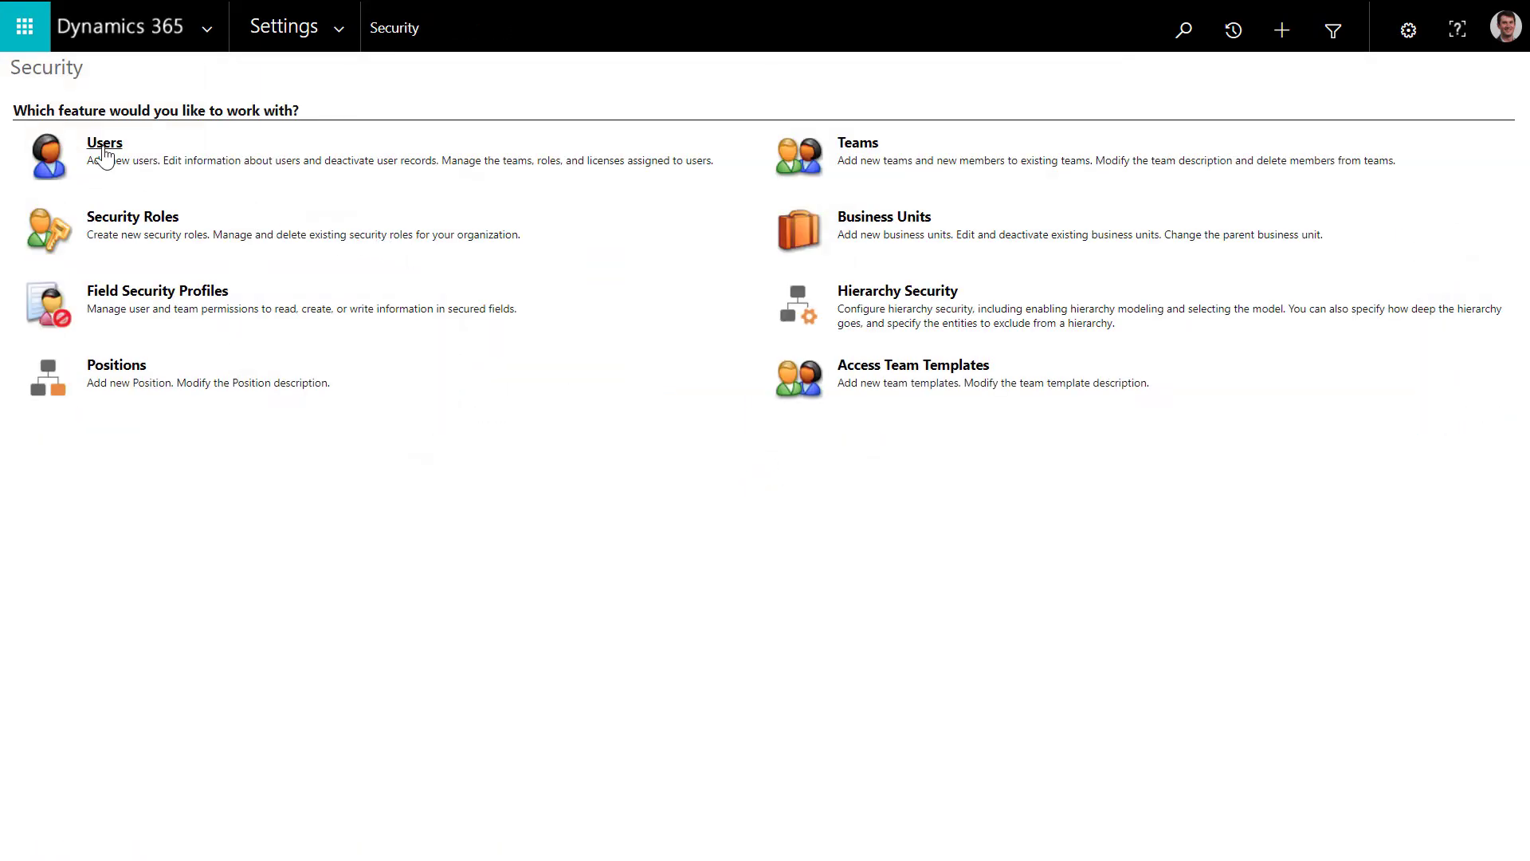
pyautogui.click(105, 157)
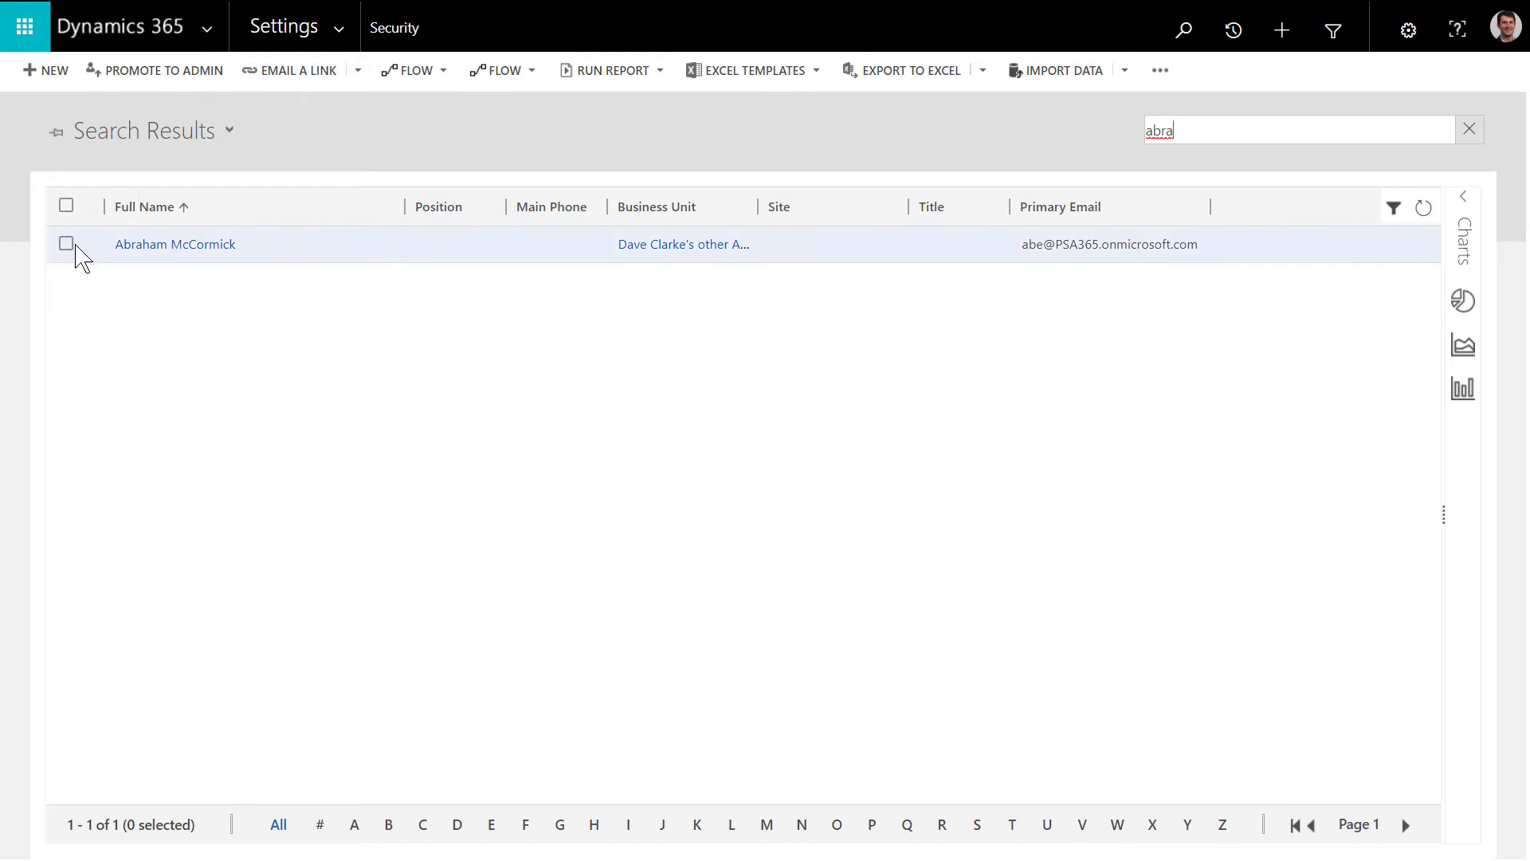
pyautogui.click(66, 244)
pyautogui.click(597, 72)
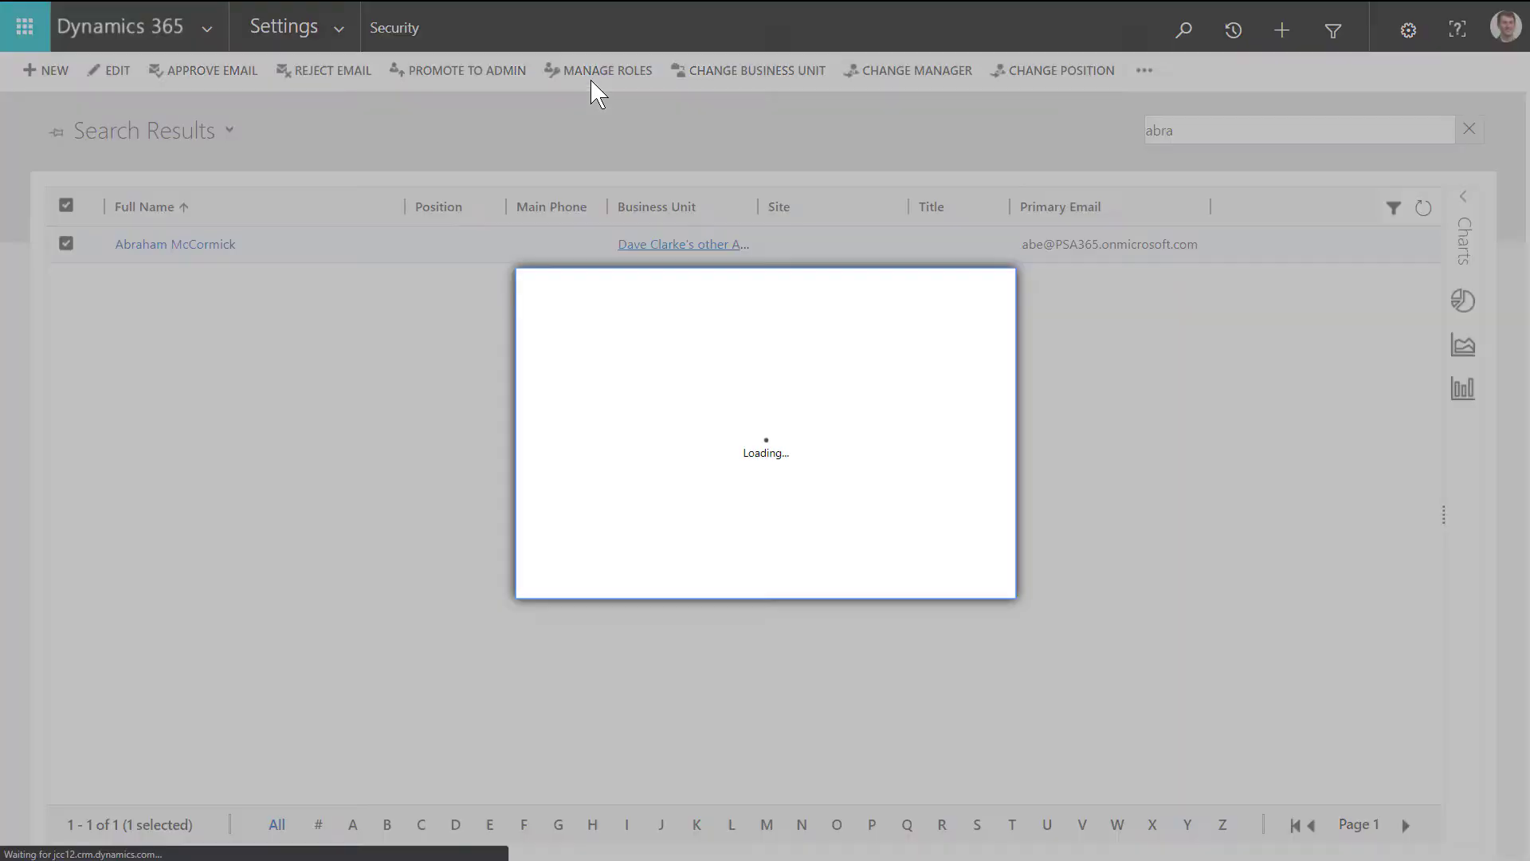
pyautogui.scroll(-2, 630, 445)
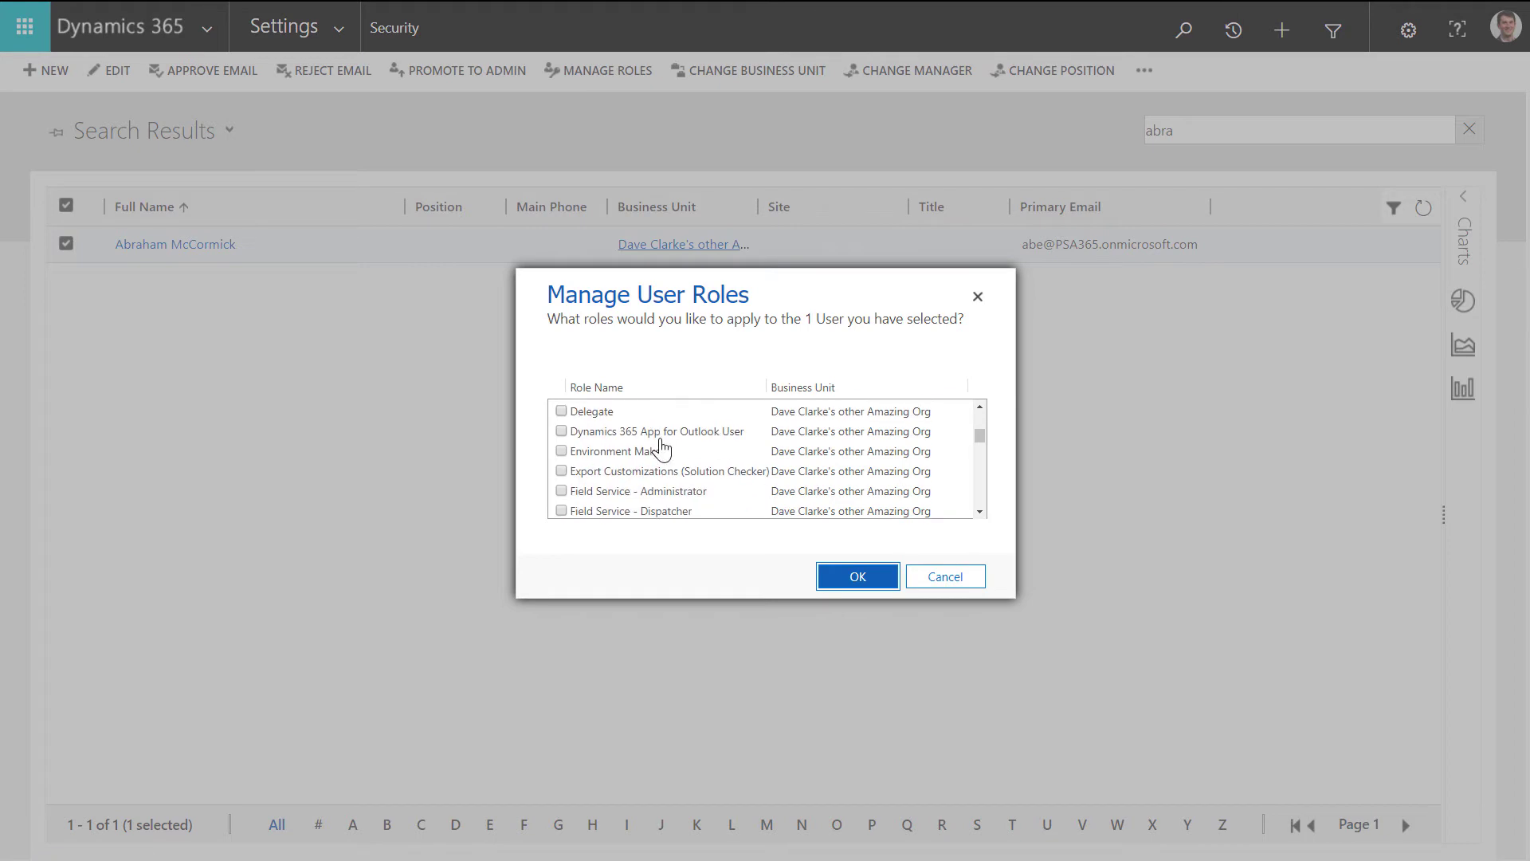
pyautogui.scroll(-2, 661, 447)
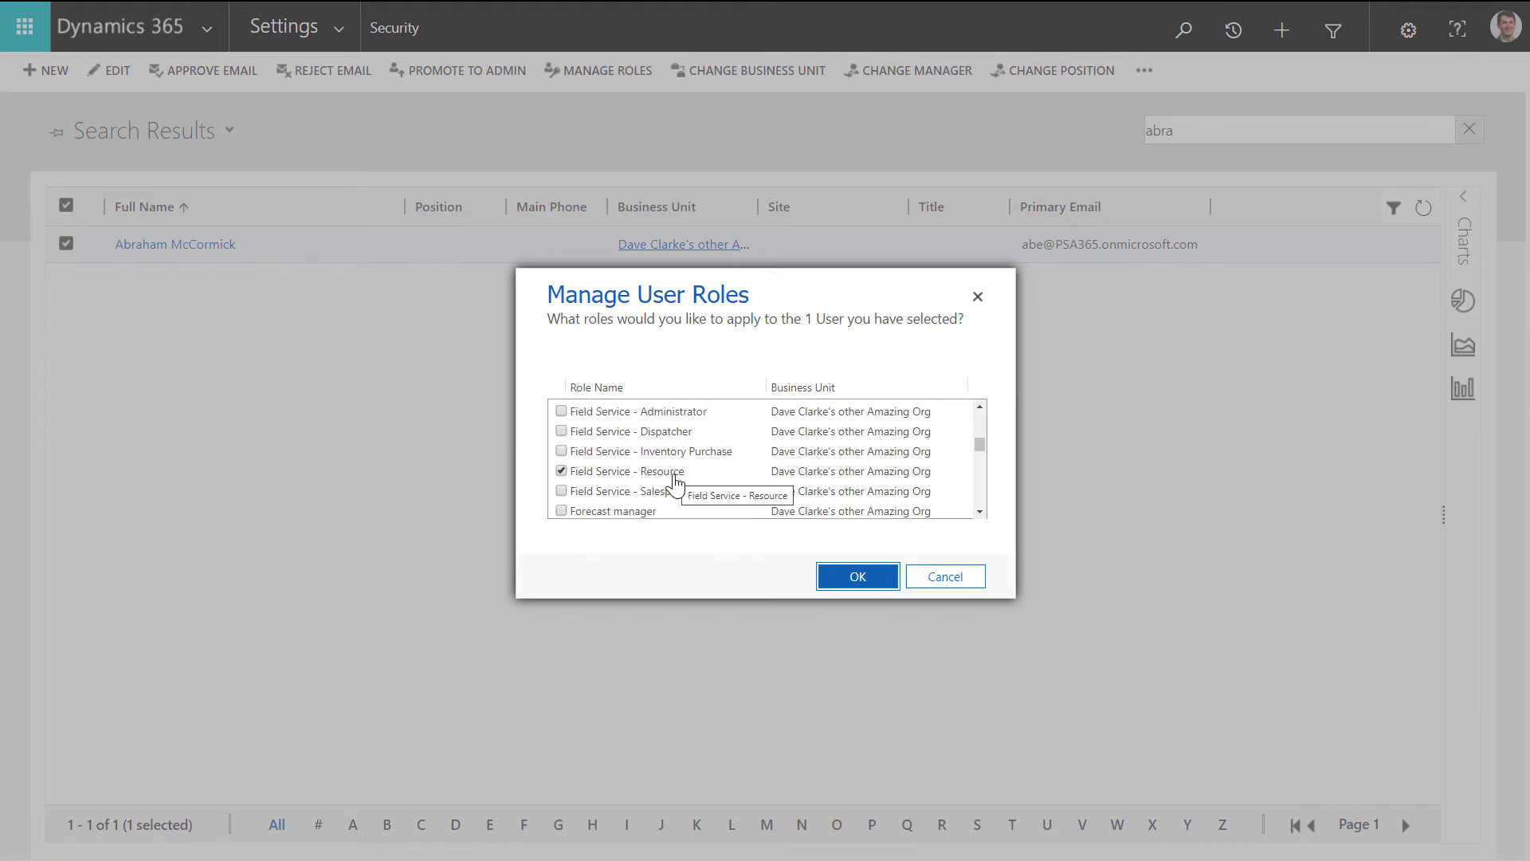
pyautogui.click(853, 577)
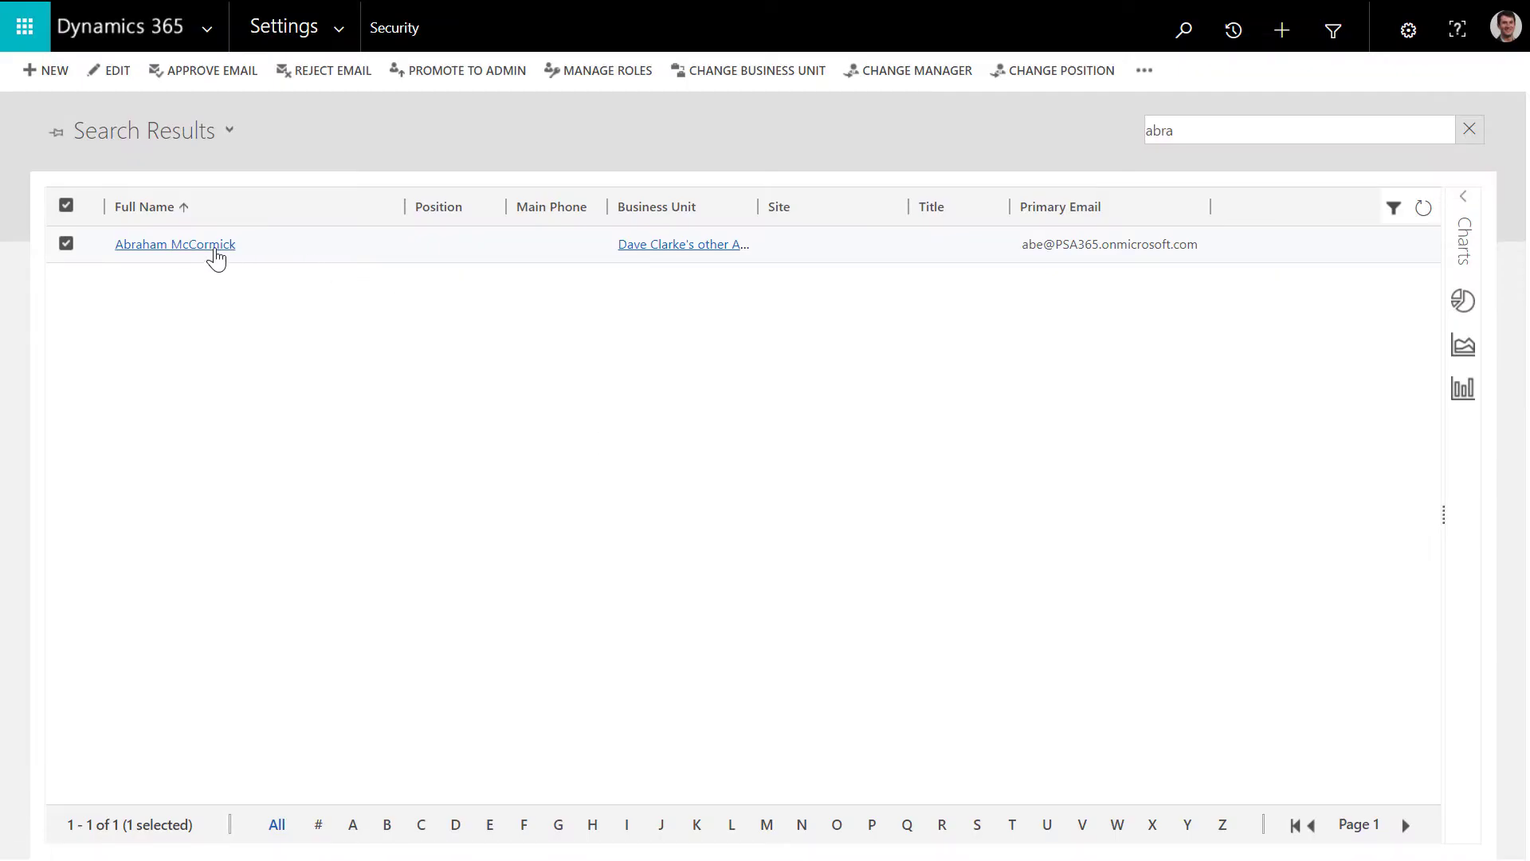
# - Select the Field Service - Resource profile under the user's Field Security Profiles
pyautogui.click(176, 244)
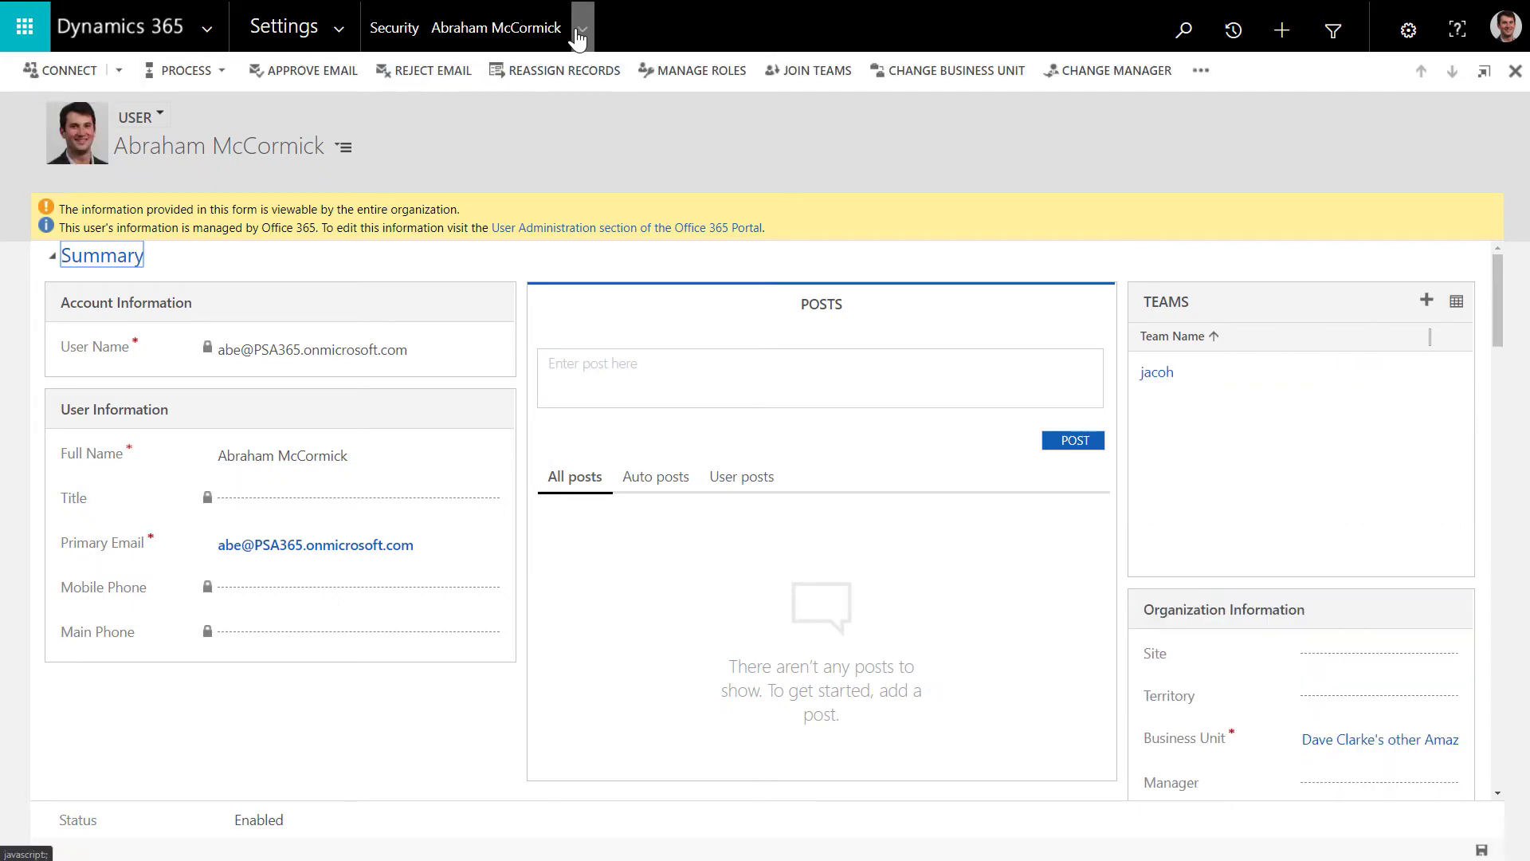
pyautogui.click(580, 32)
pyautogui.click(159, 201)
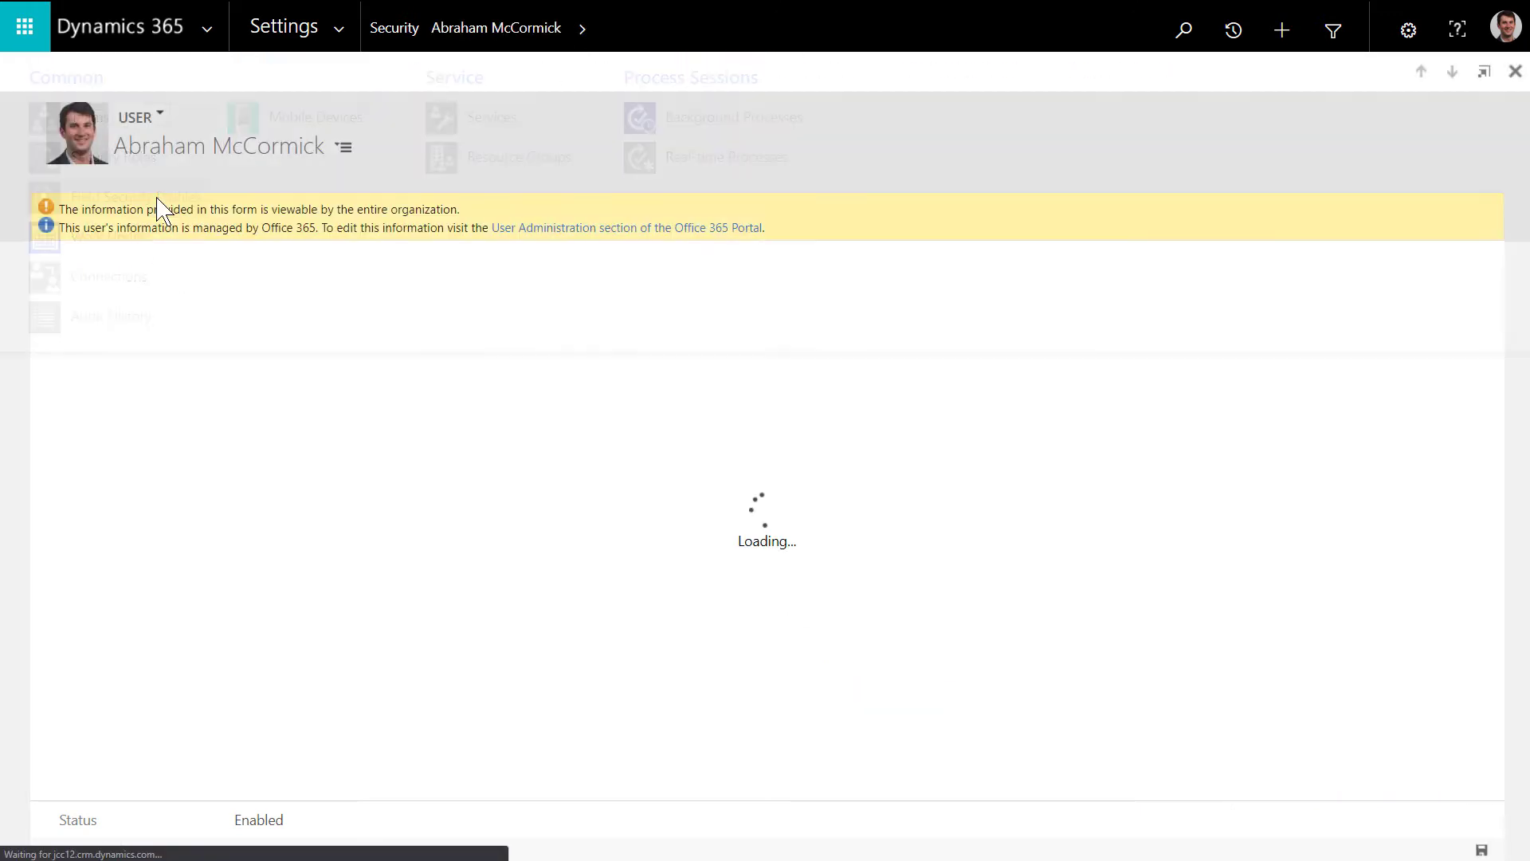
pyautogui.click(67, 389)
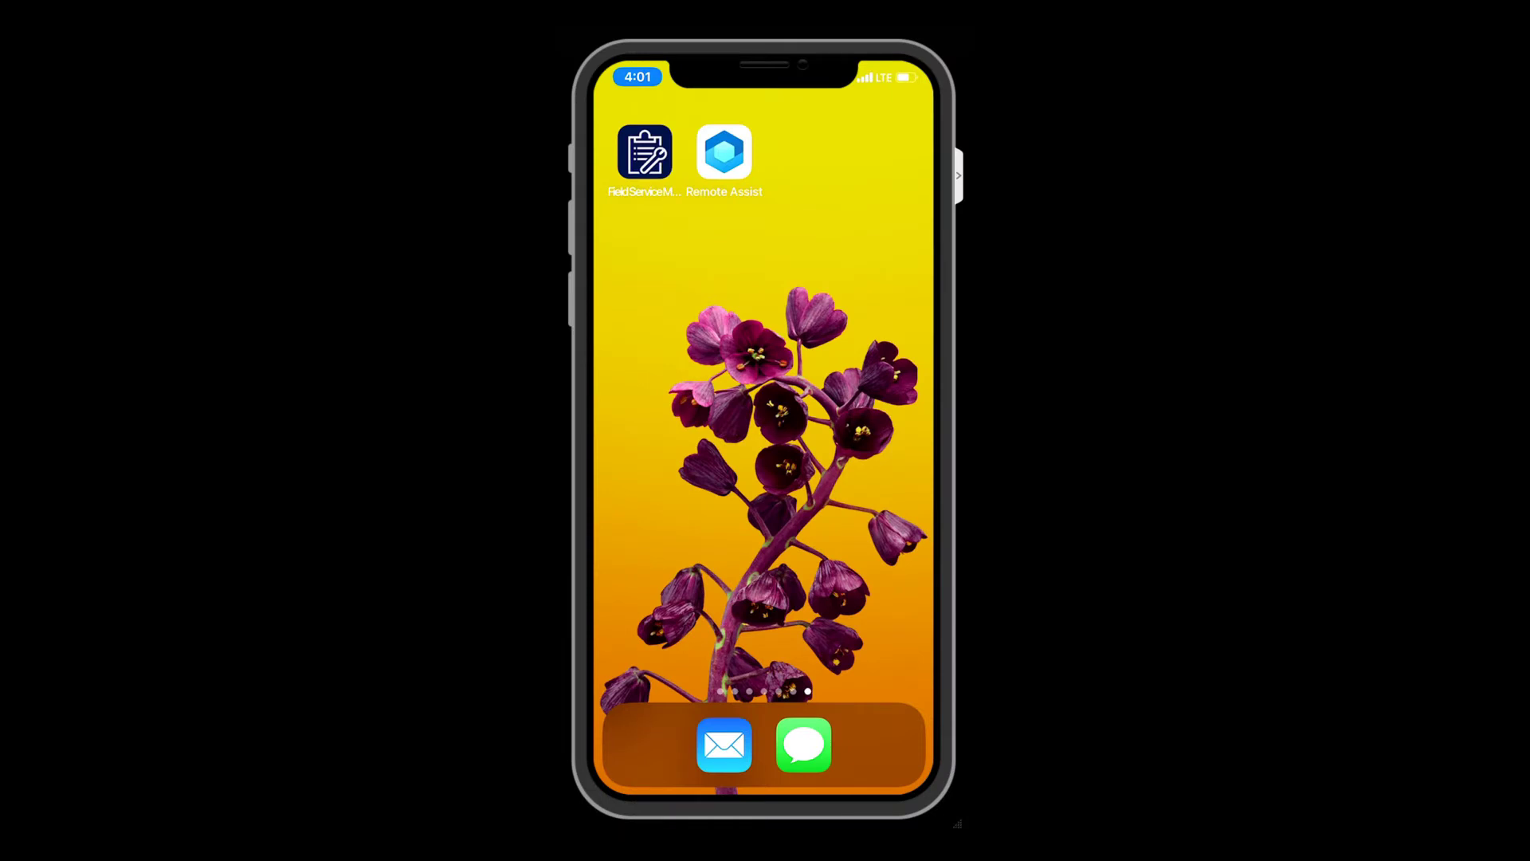
# - Sign Field Service Mobile into the technician's Dynamics 365 account and list the five synced work orders
pyautogui.click(645, 152)
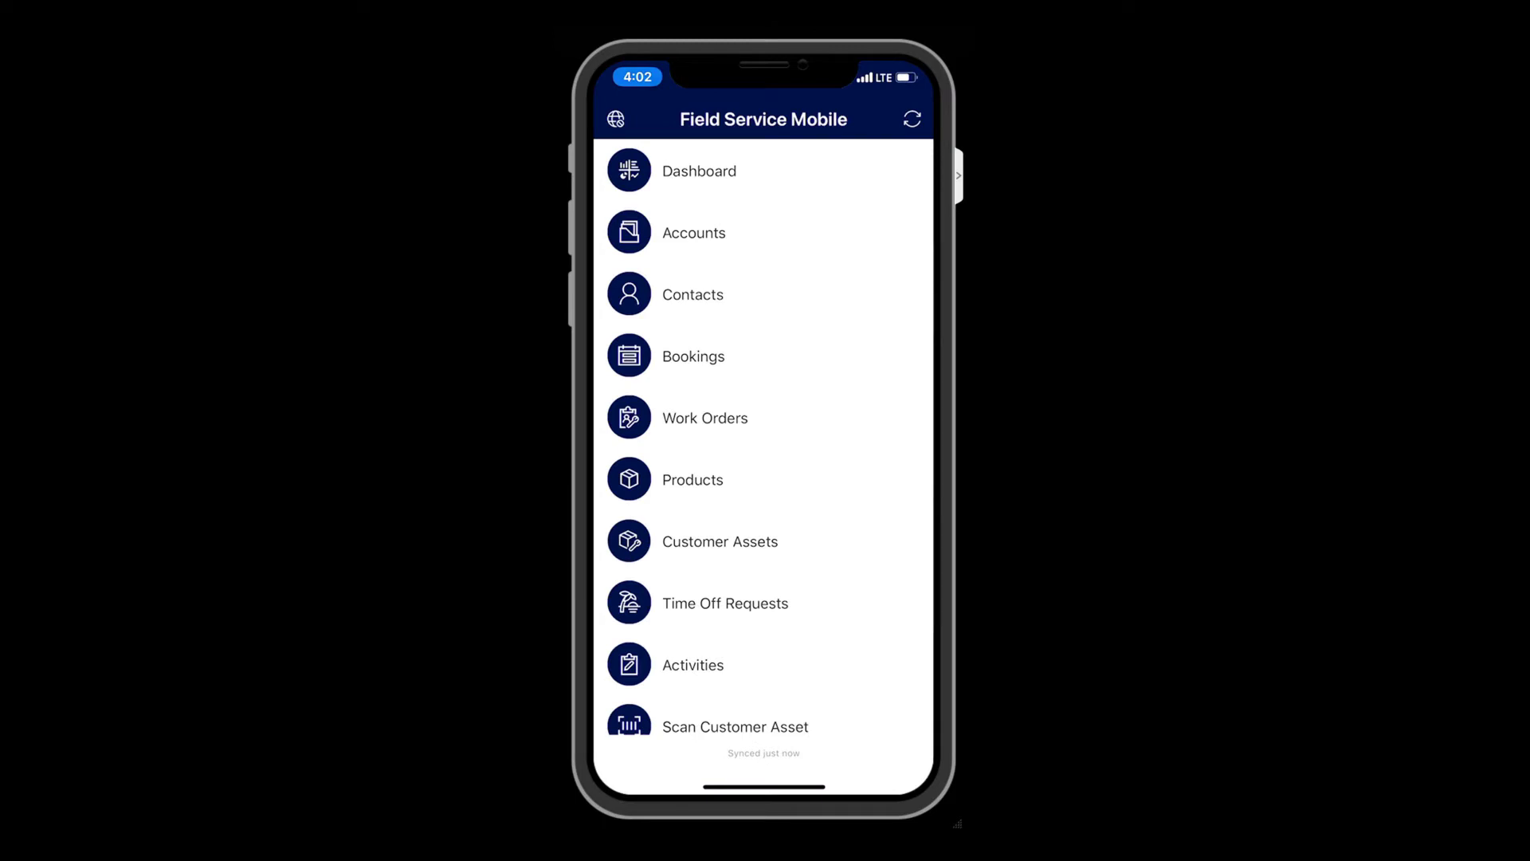
pyautogui.scroll(-5, 763, 438)
pyautogui.click(691, 577)
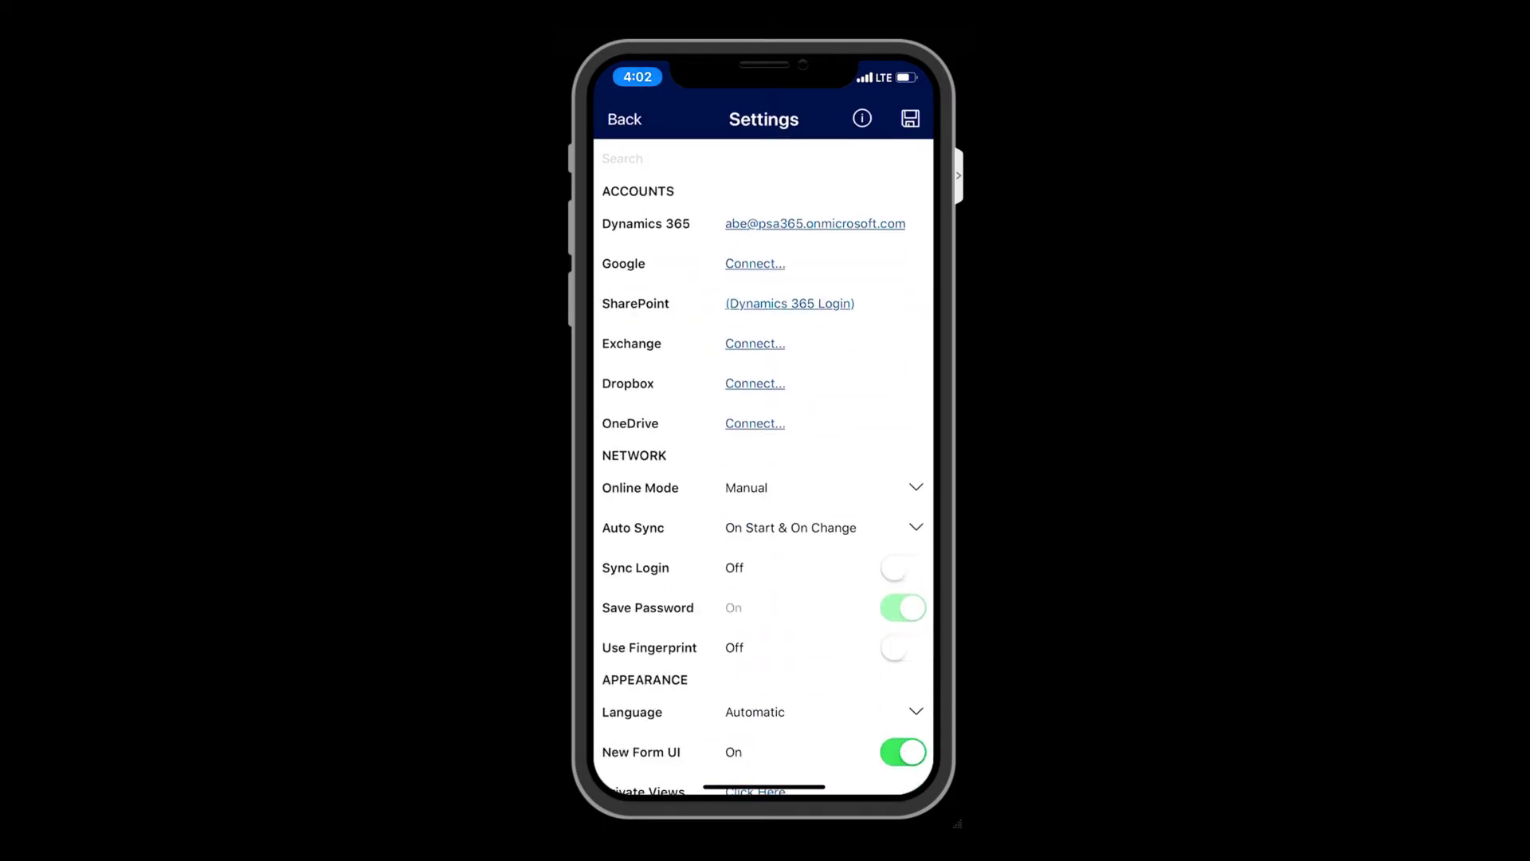
pyautogui.click(815, 224)
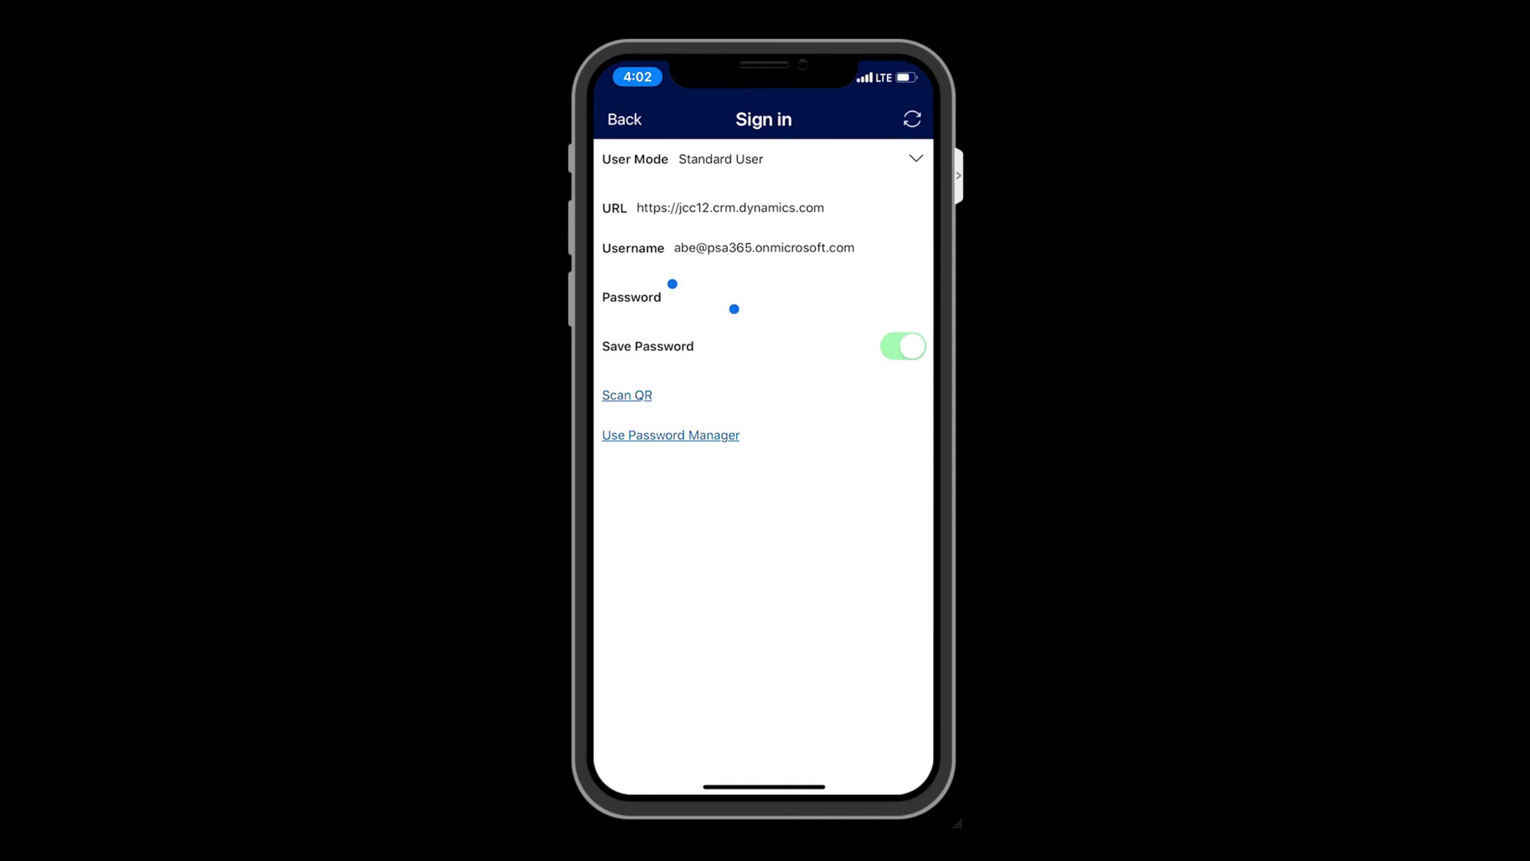
pyautogui.click(734, 310)
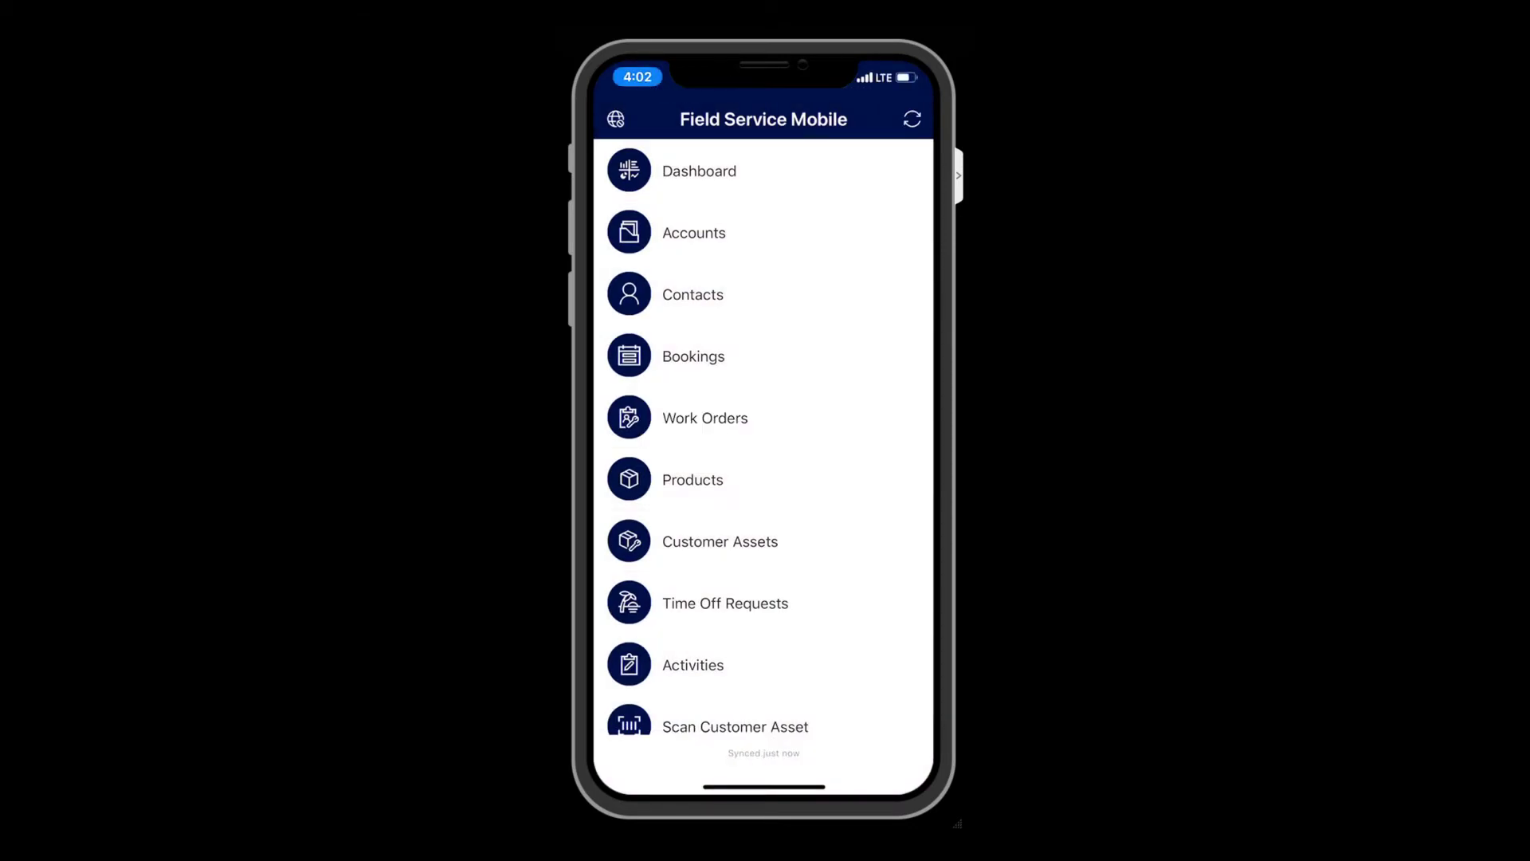
pyautogui.click(706, 417)
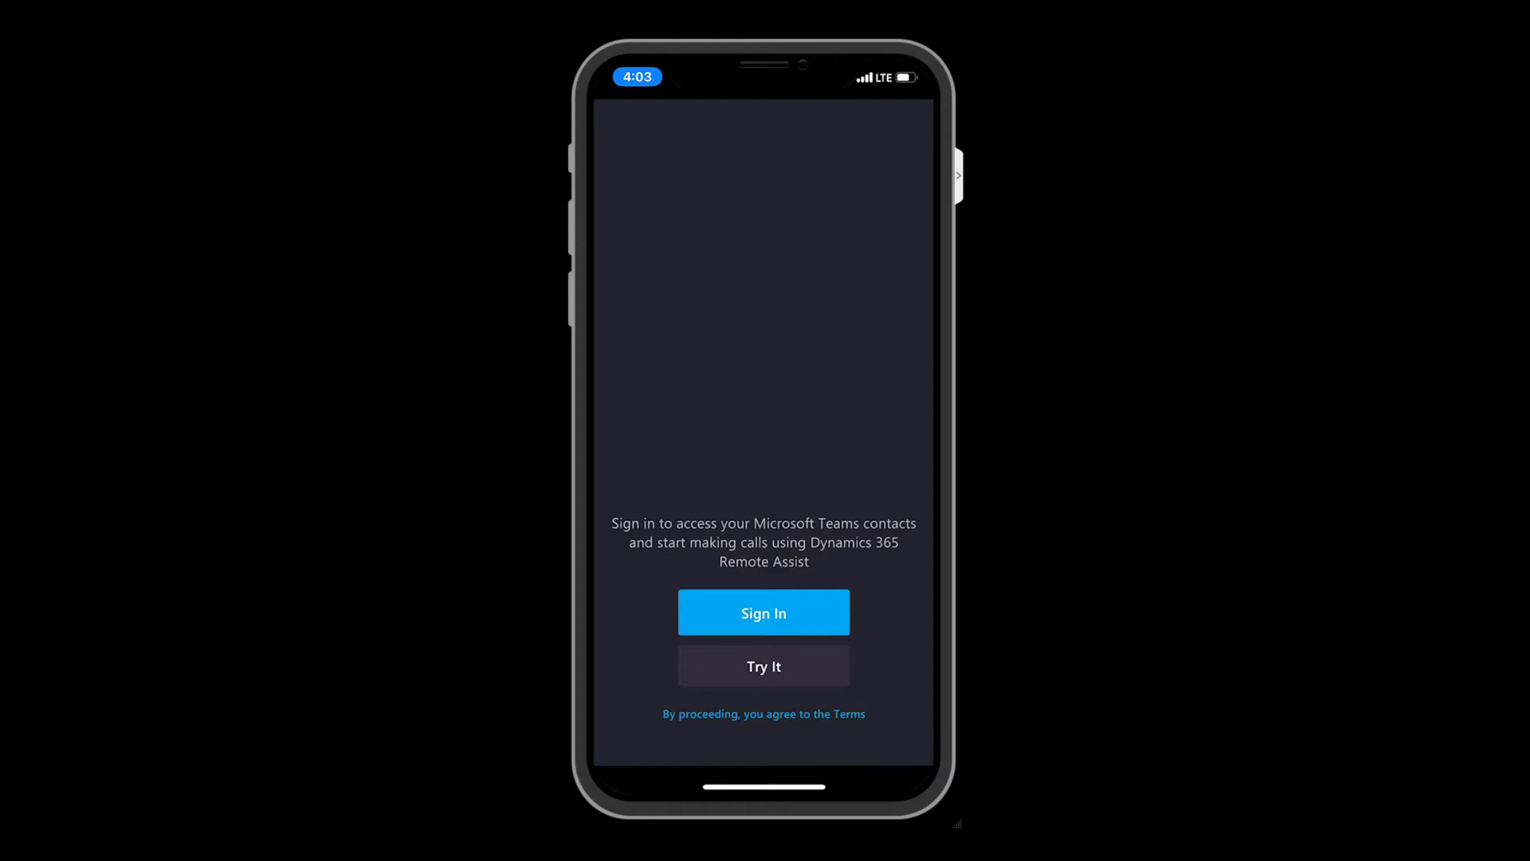
# - Sign in to Remote Assist and enable Dynamics 365 Integration for posting calls to work orders
pyautogui.click(763, 612)
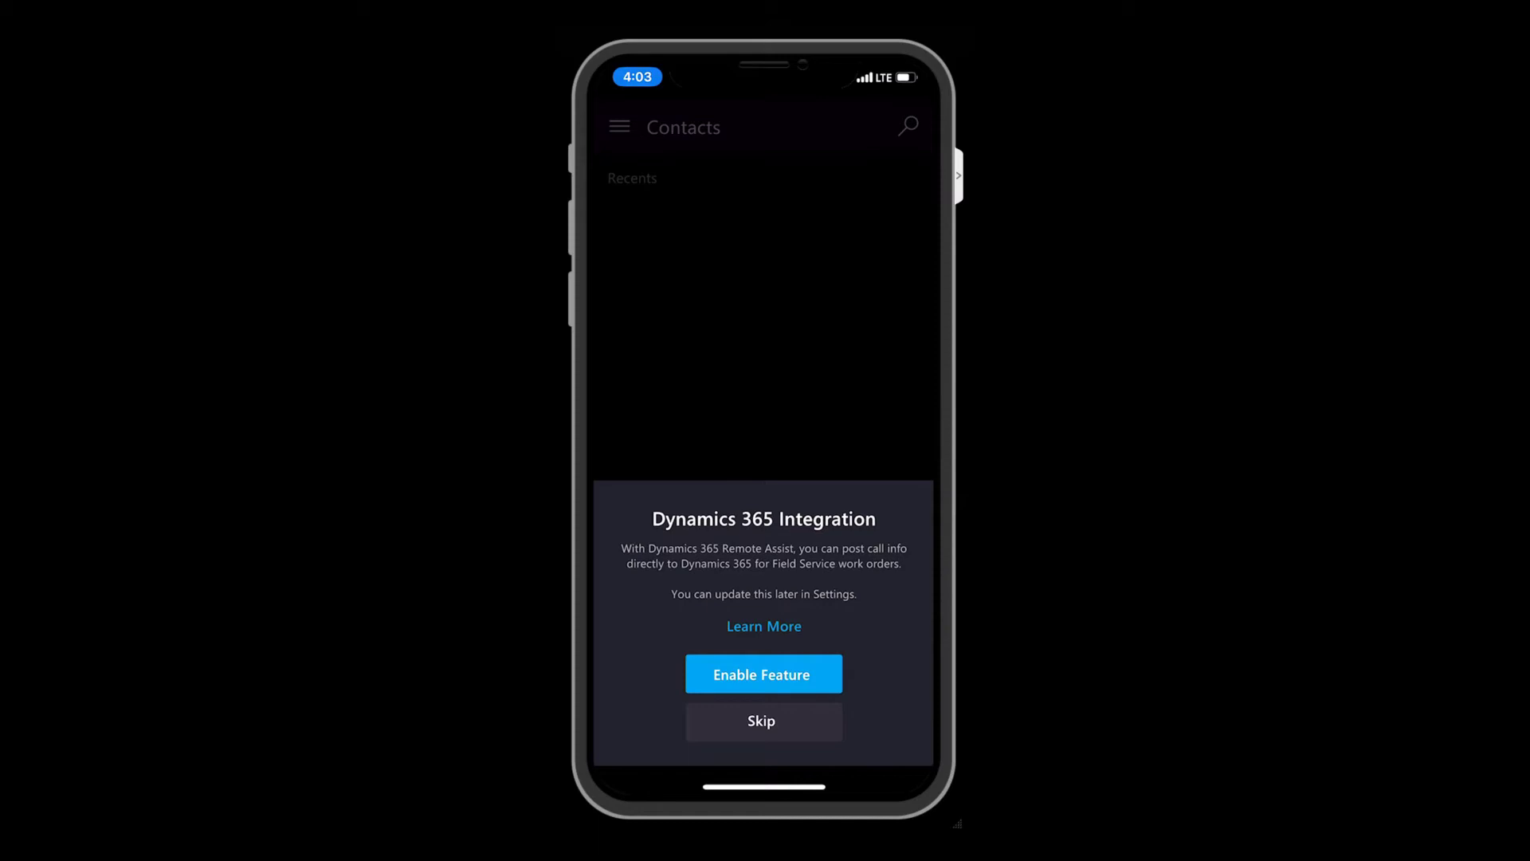
pyautogui.click(763, 674)
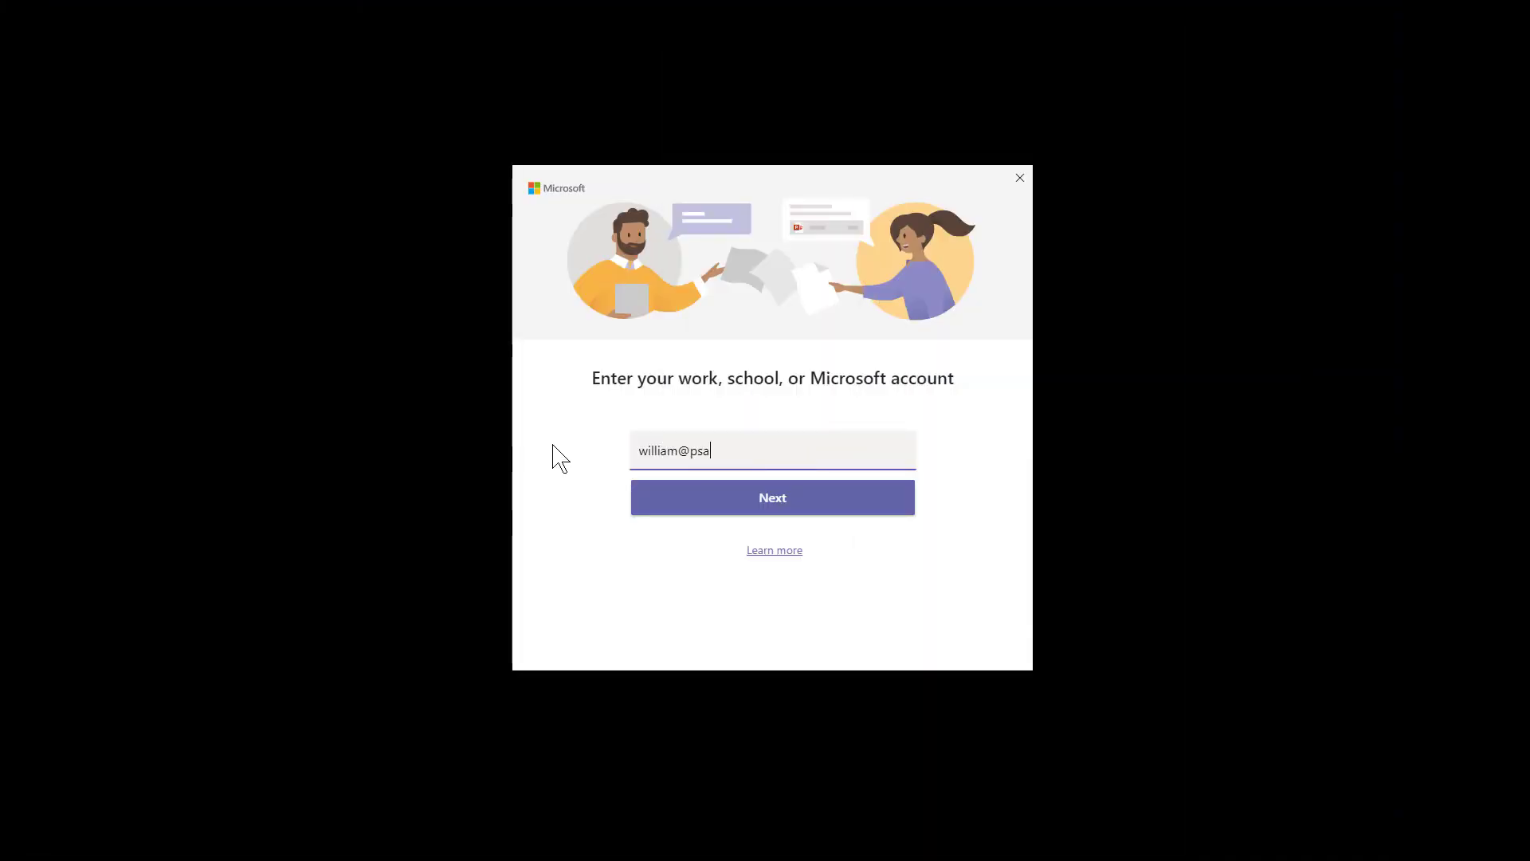
# - Sign in to Teams with the expert's work account and password, then confirm the signed-in profile
pyautogui.write('365.onmicrosoft.com')
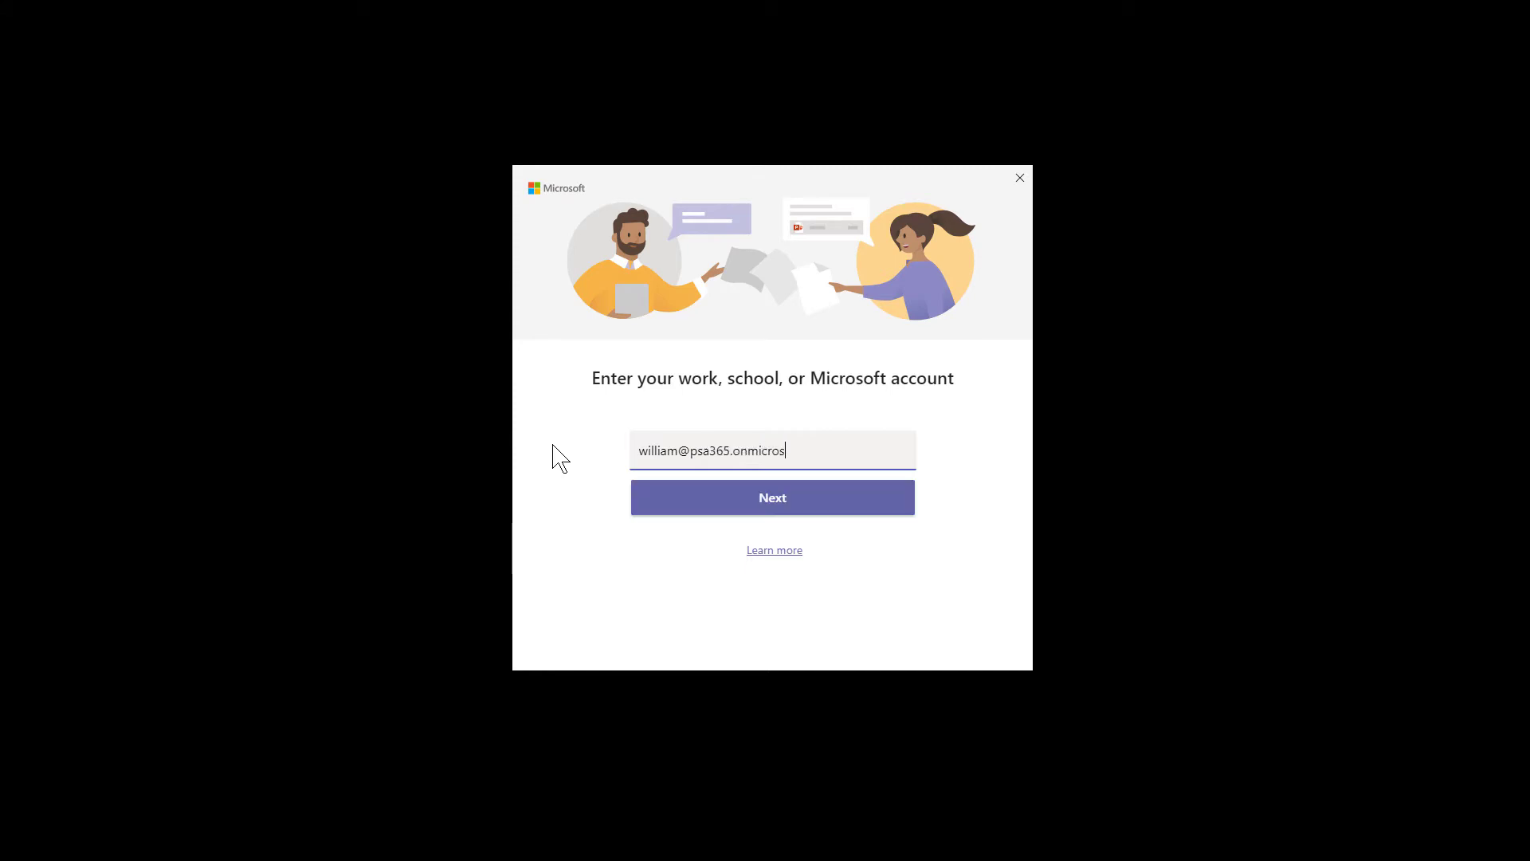
pyautogui.click(738, 499)
pyautogui.write('••••••••')
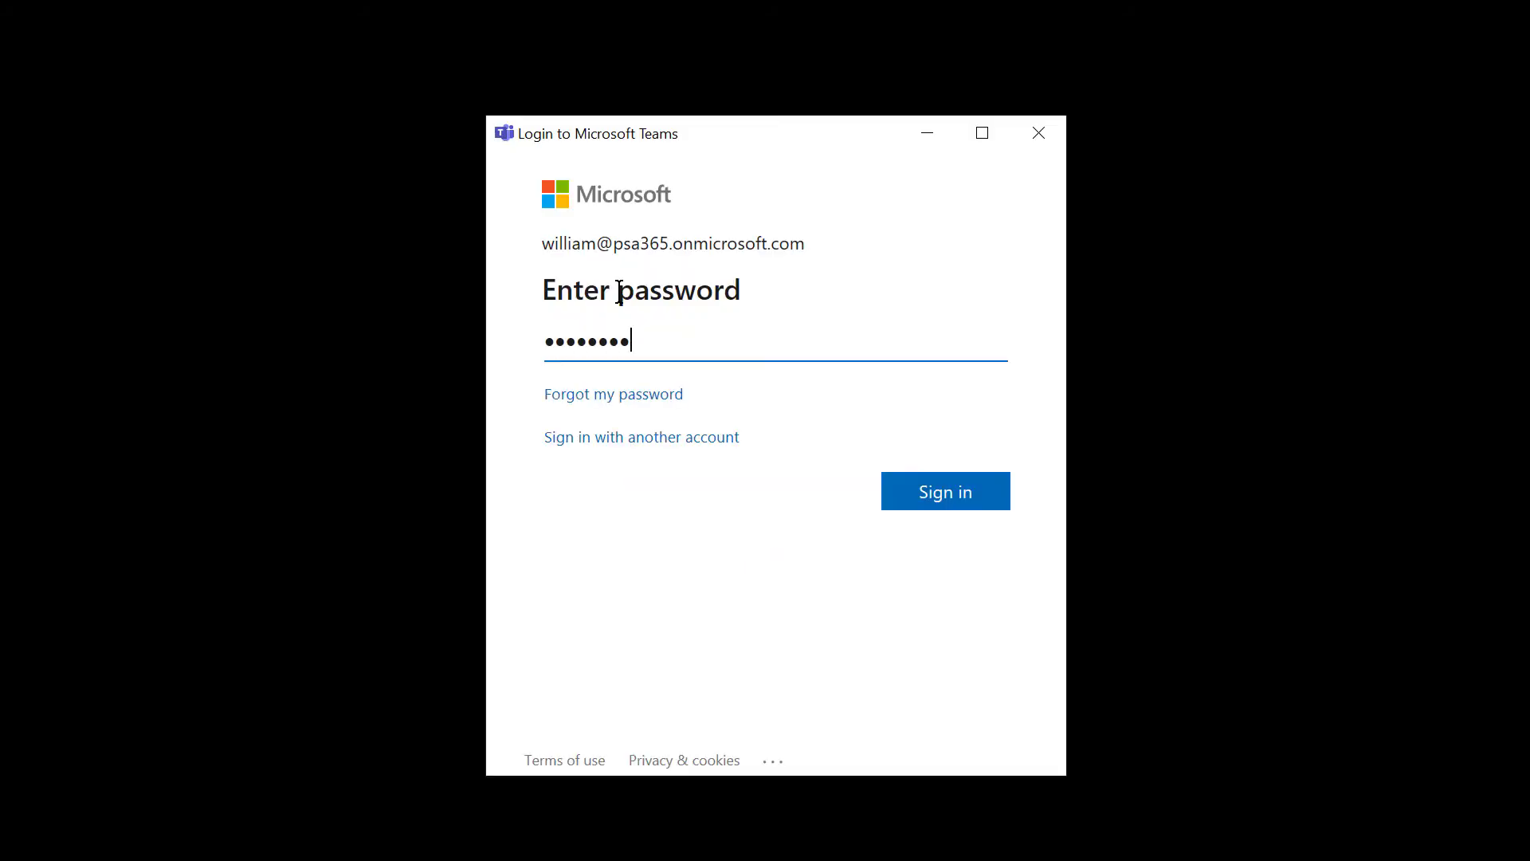
pyautogui.click(938, 502)
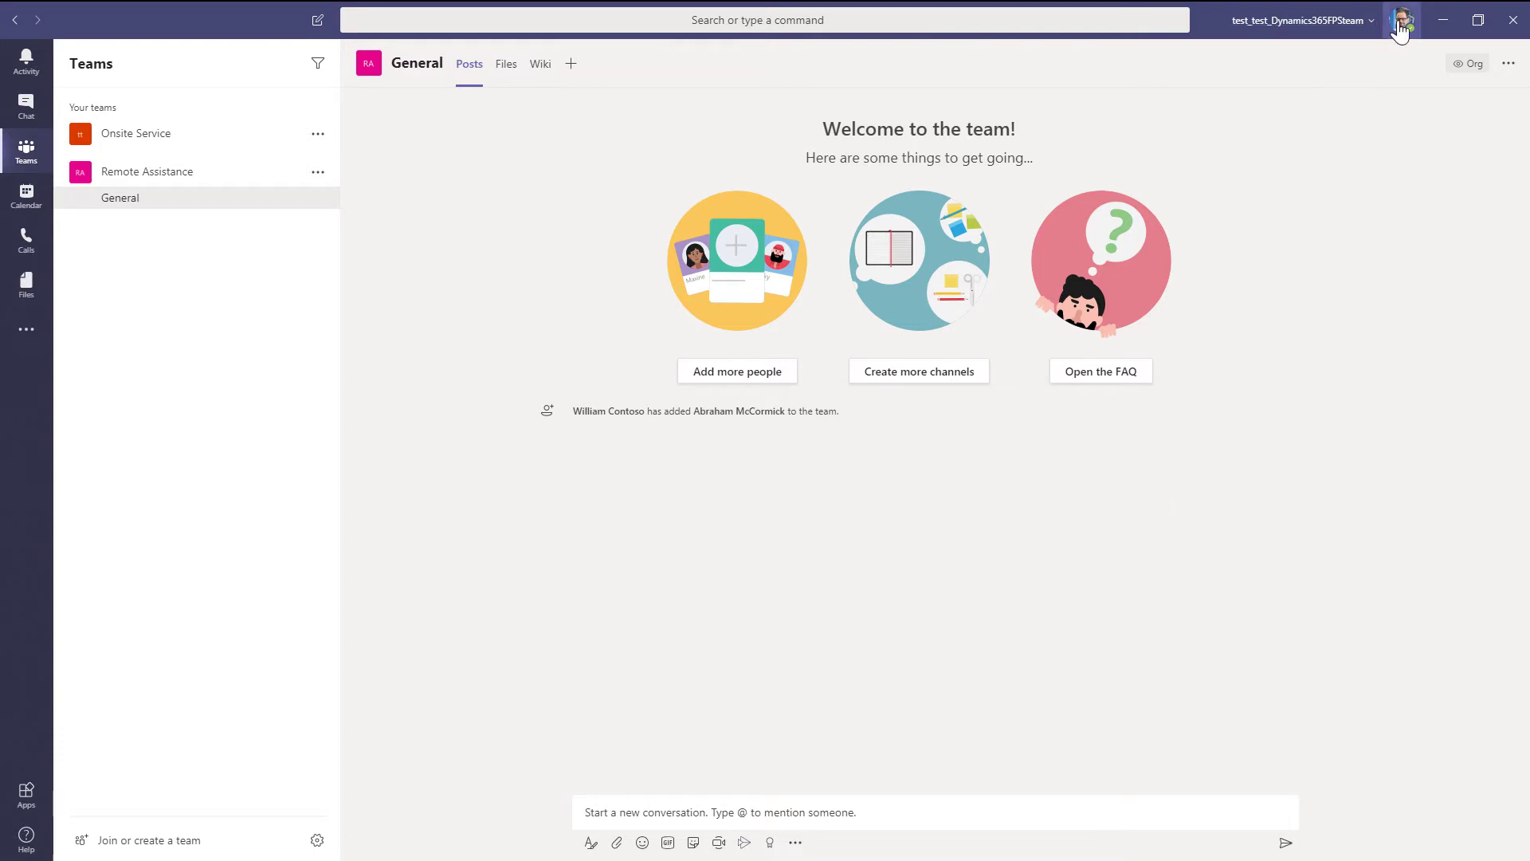
pyautogui.click(1400, 30)
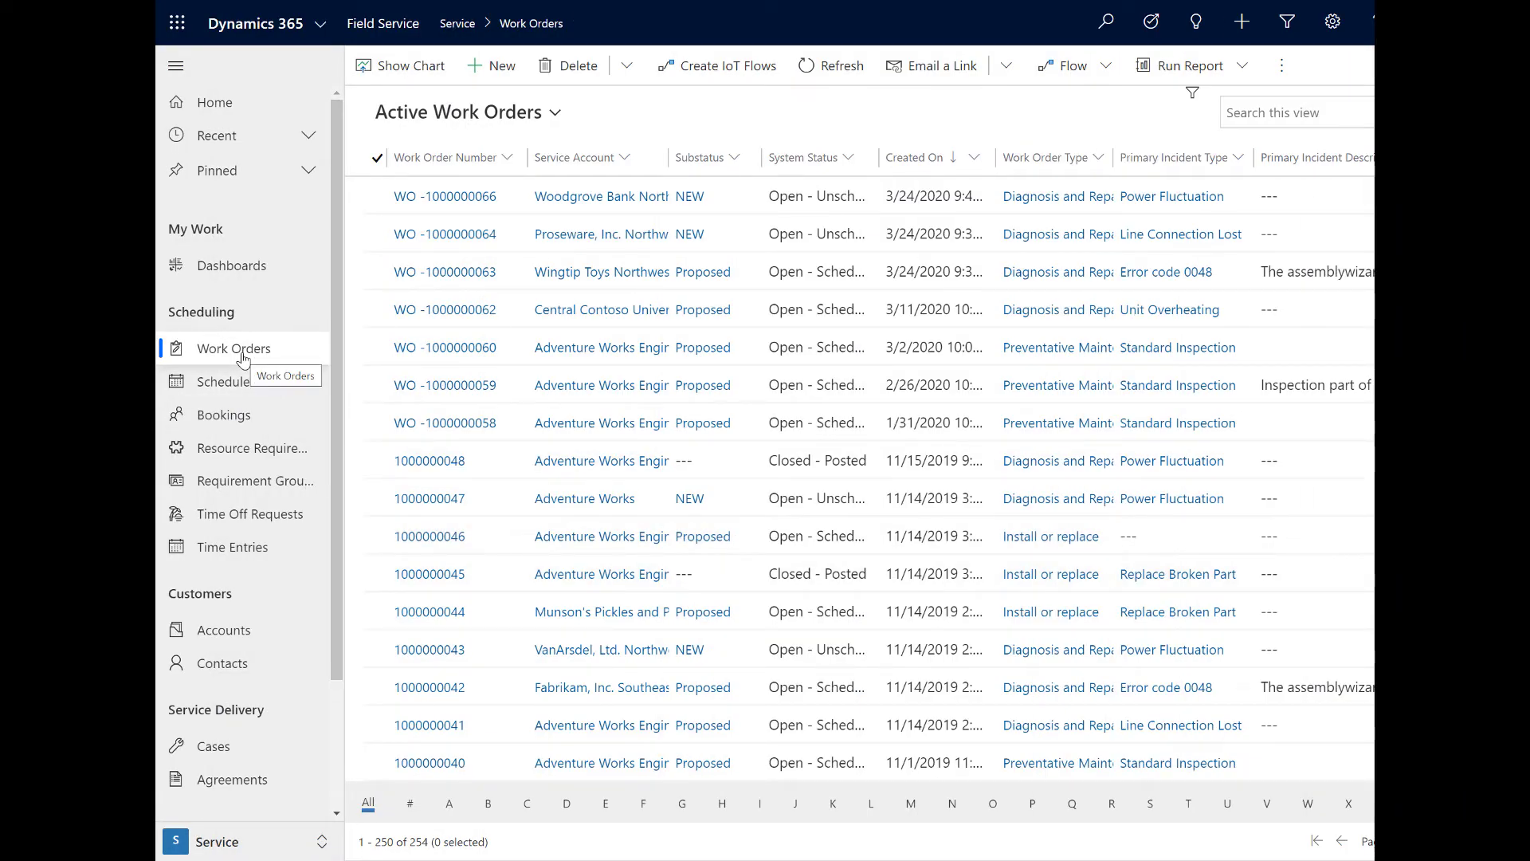
# - Search the Active Work Orders view for 00085 and open the work order
pyautogui.click(1264, 113)
pyautogui.write('000')
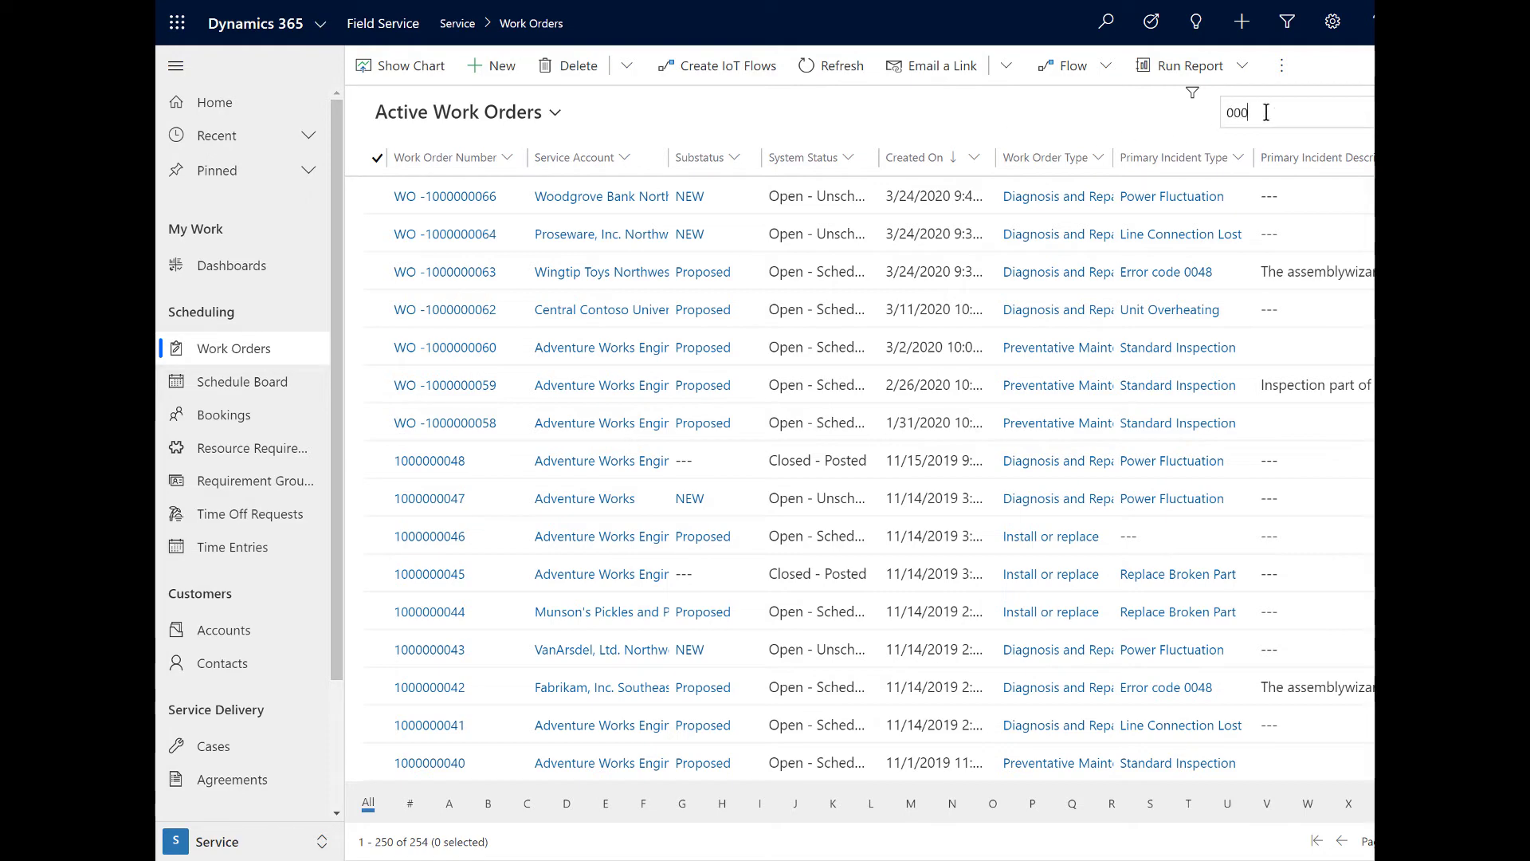
pyautogui.write('85')
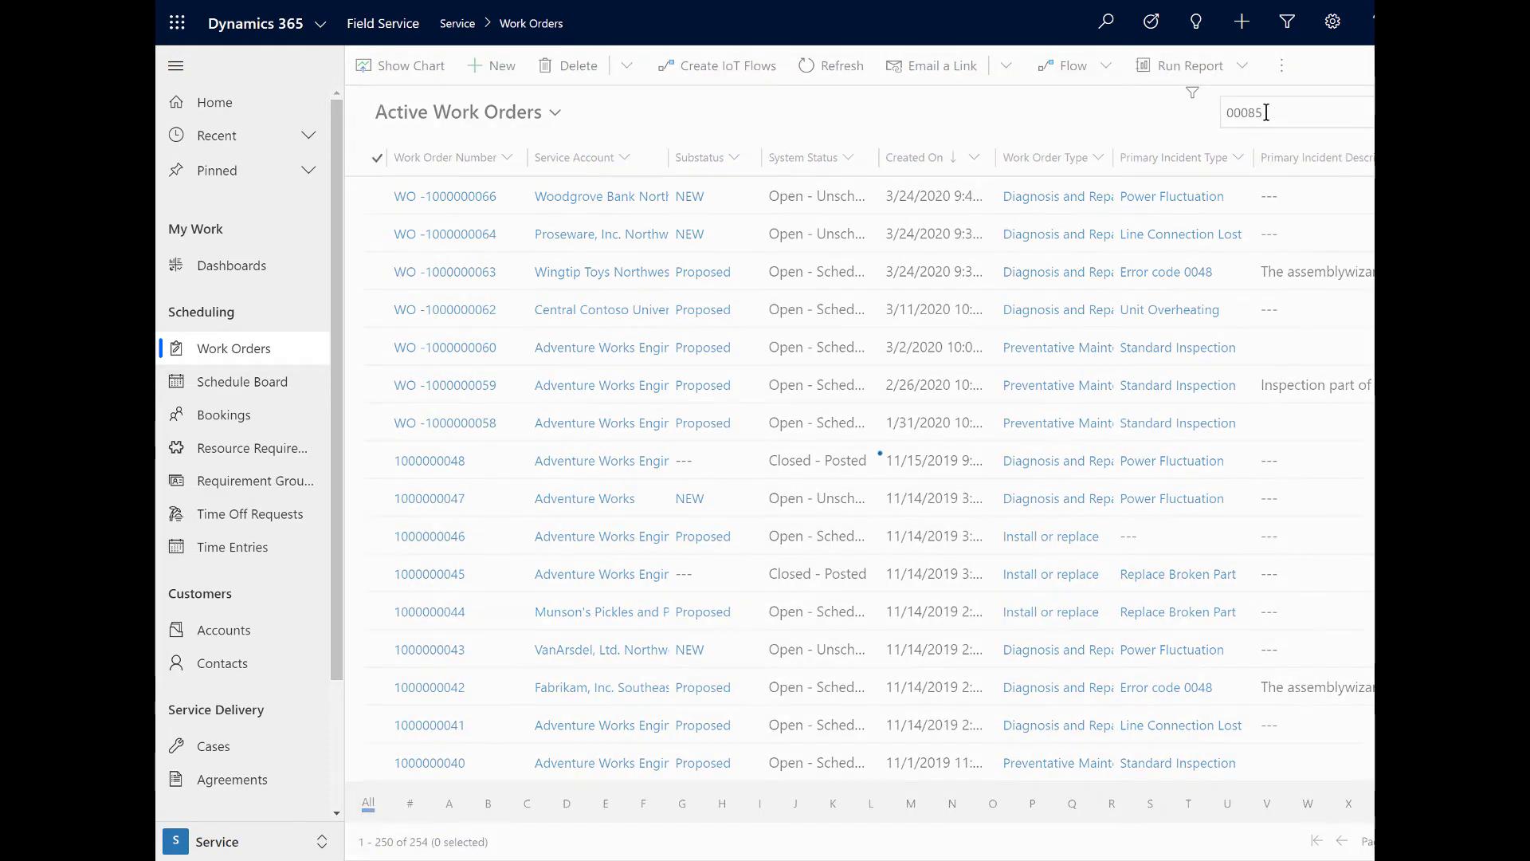
pyautogui.press('Return')
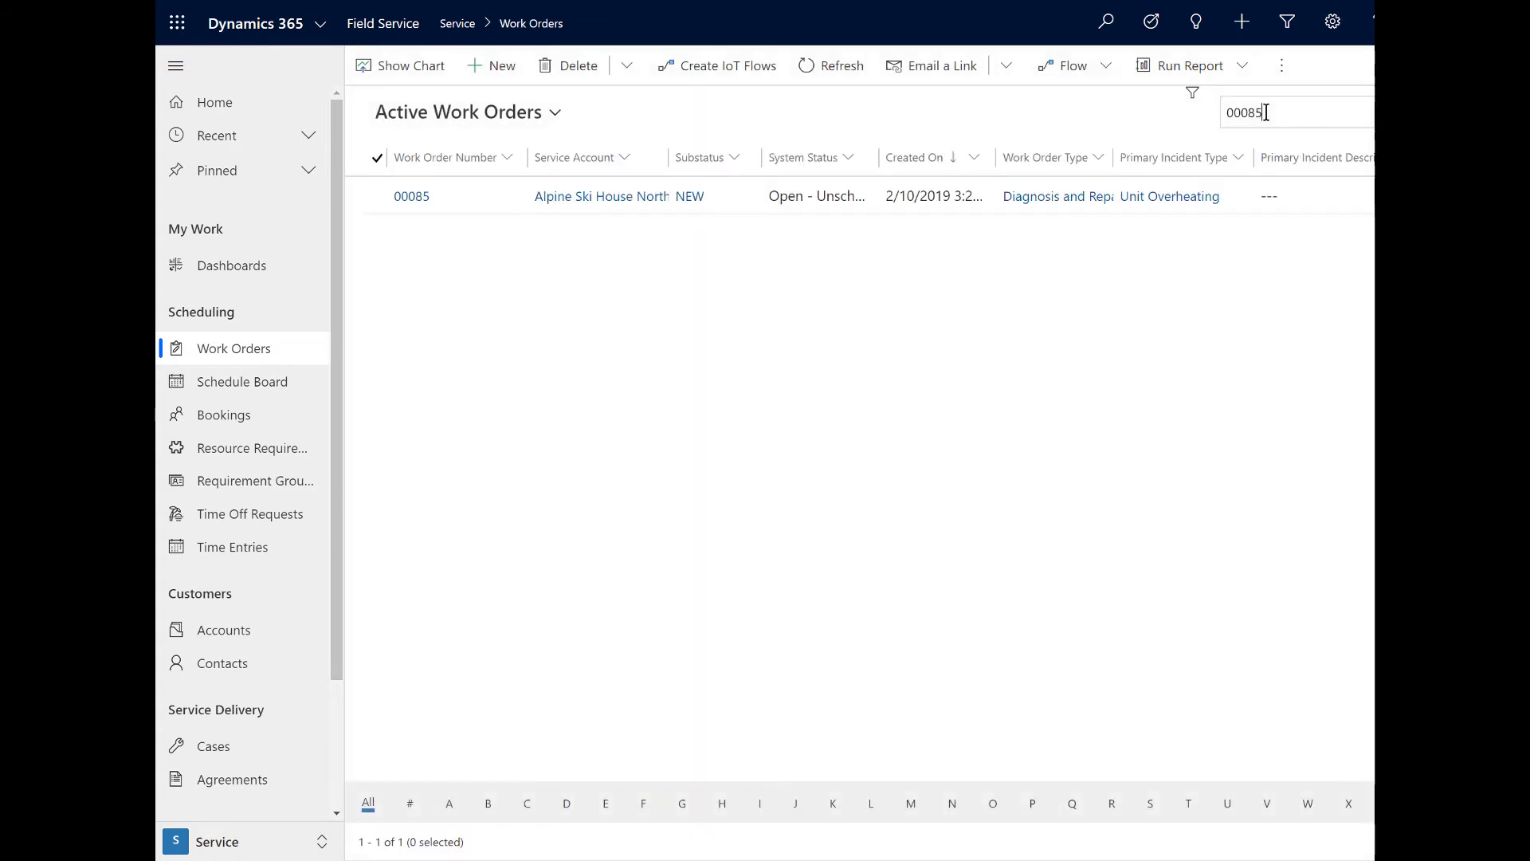
pyautogui.click(803, 211)
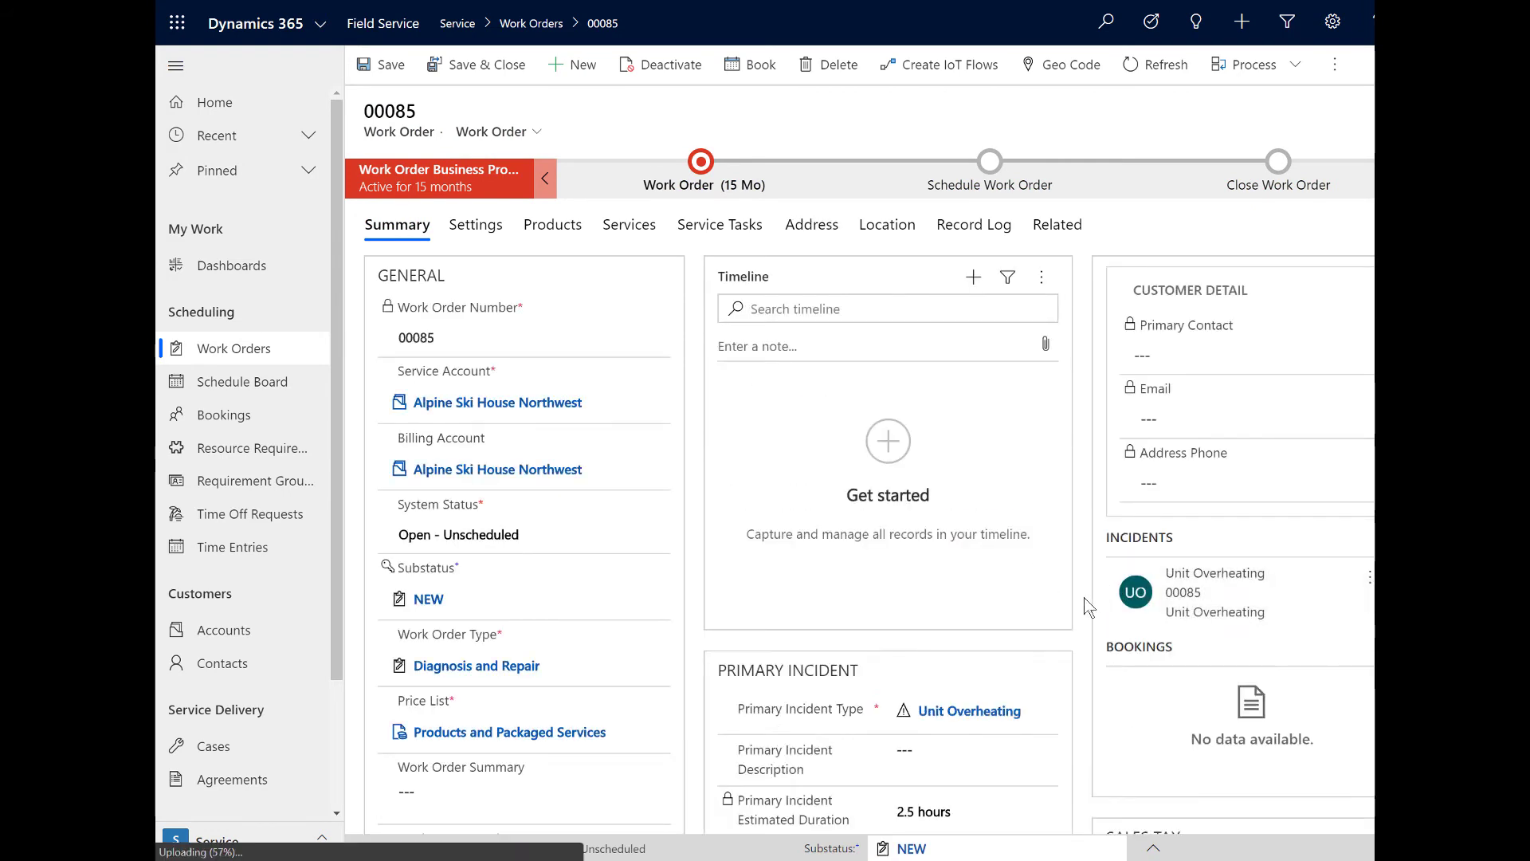
# - Review the Alpine Ski House work order 00085 Summary details, then its Settings tab
pyautogui.scroll(-3, 1084, 597)
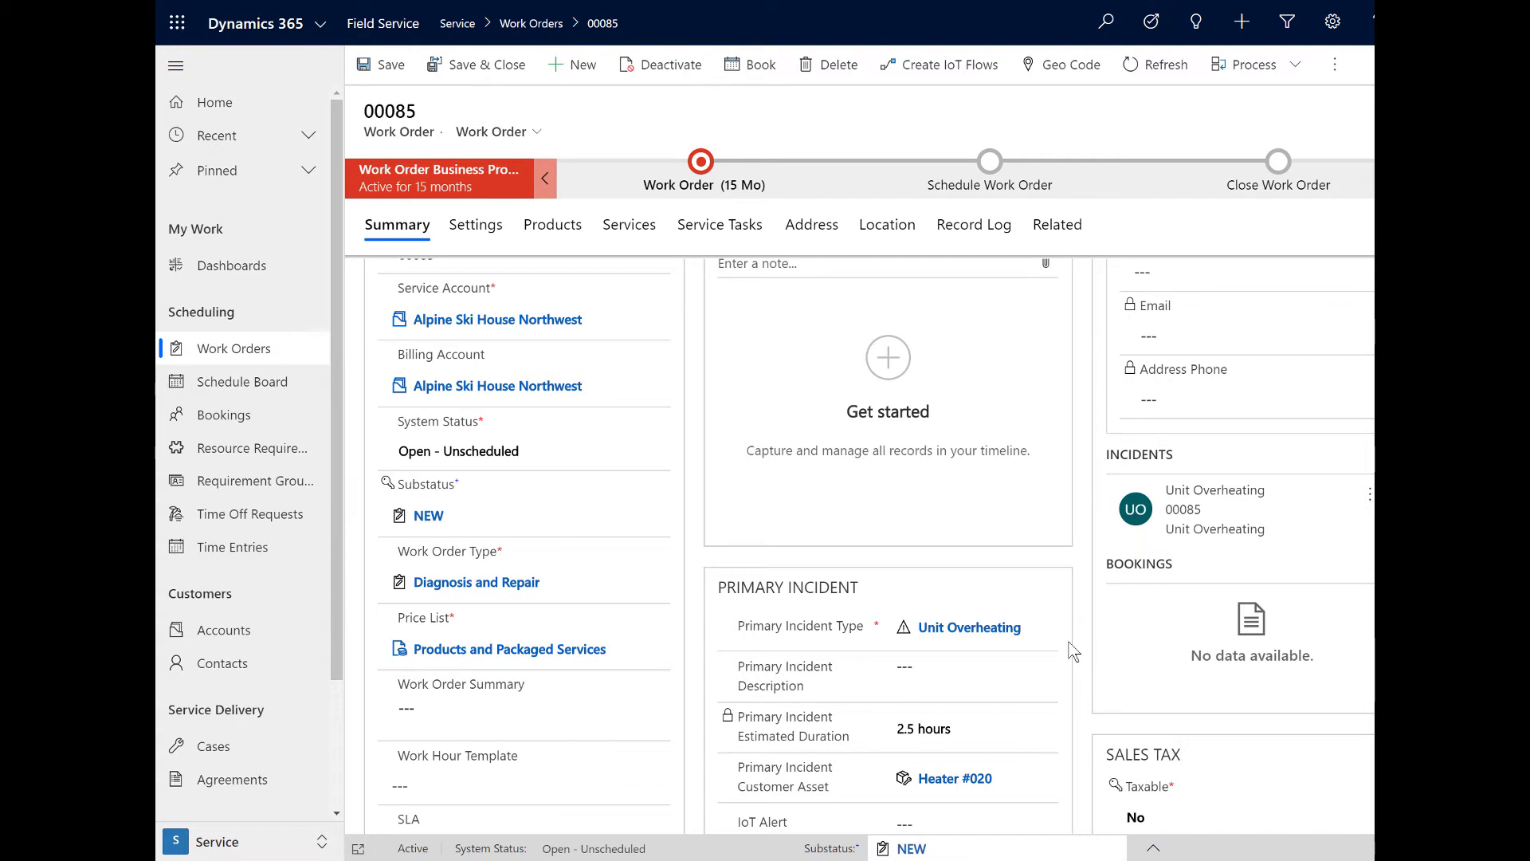
pyautogui.scroll(3, 1073, 652)
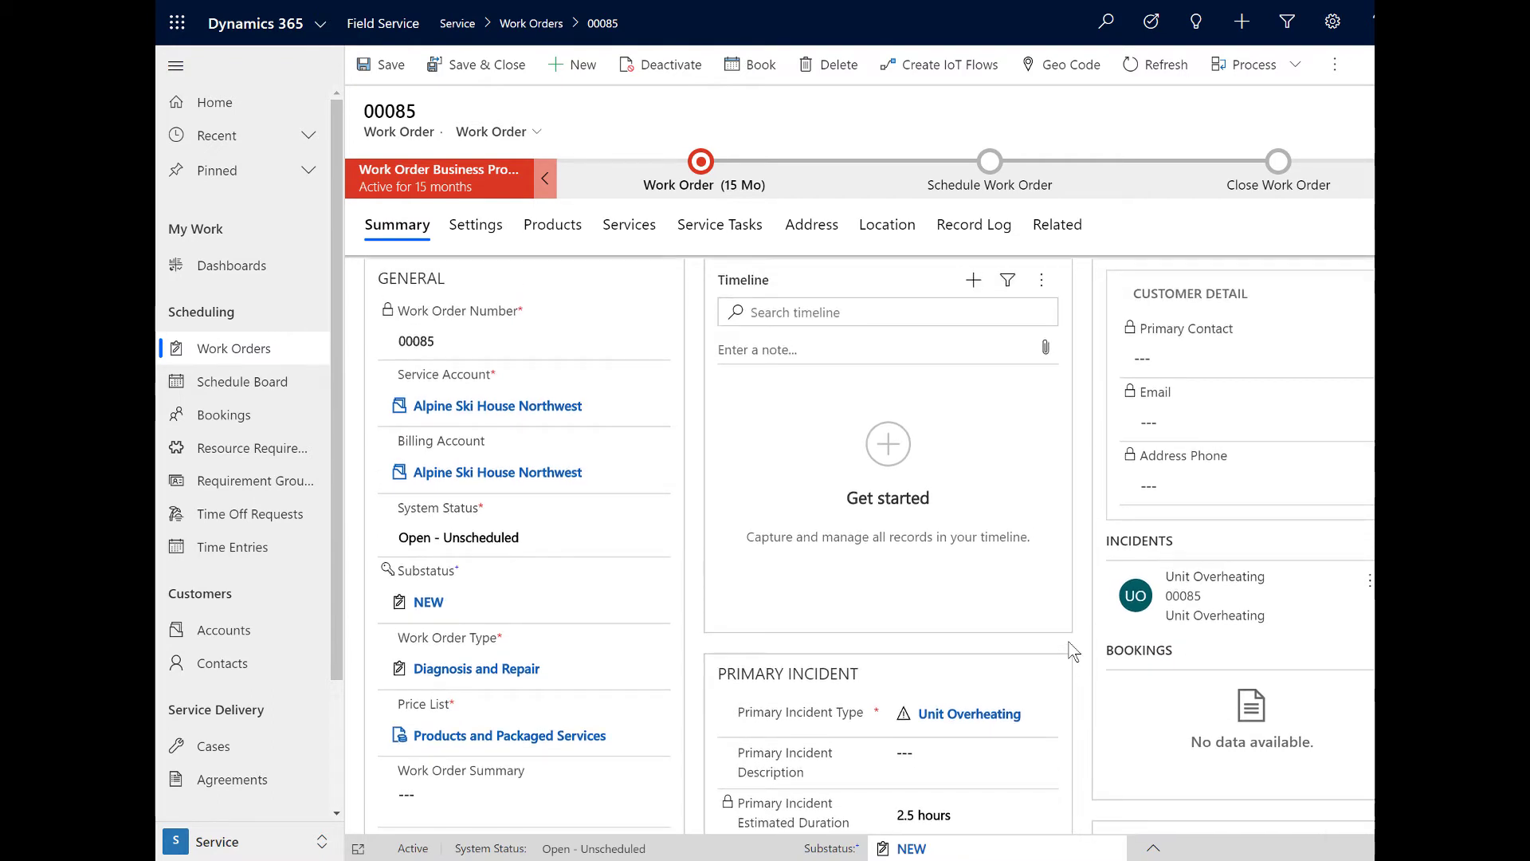
pyautogui.scroll(-3, 1073, 651)
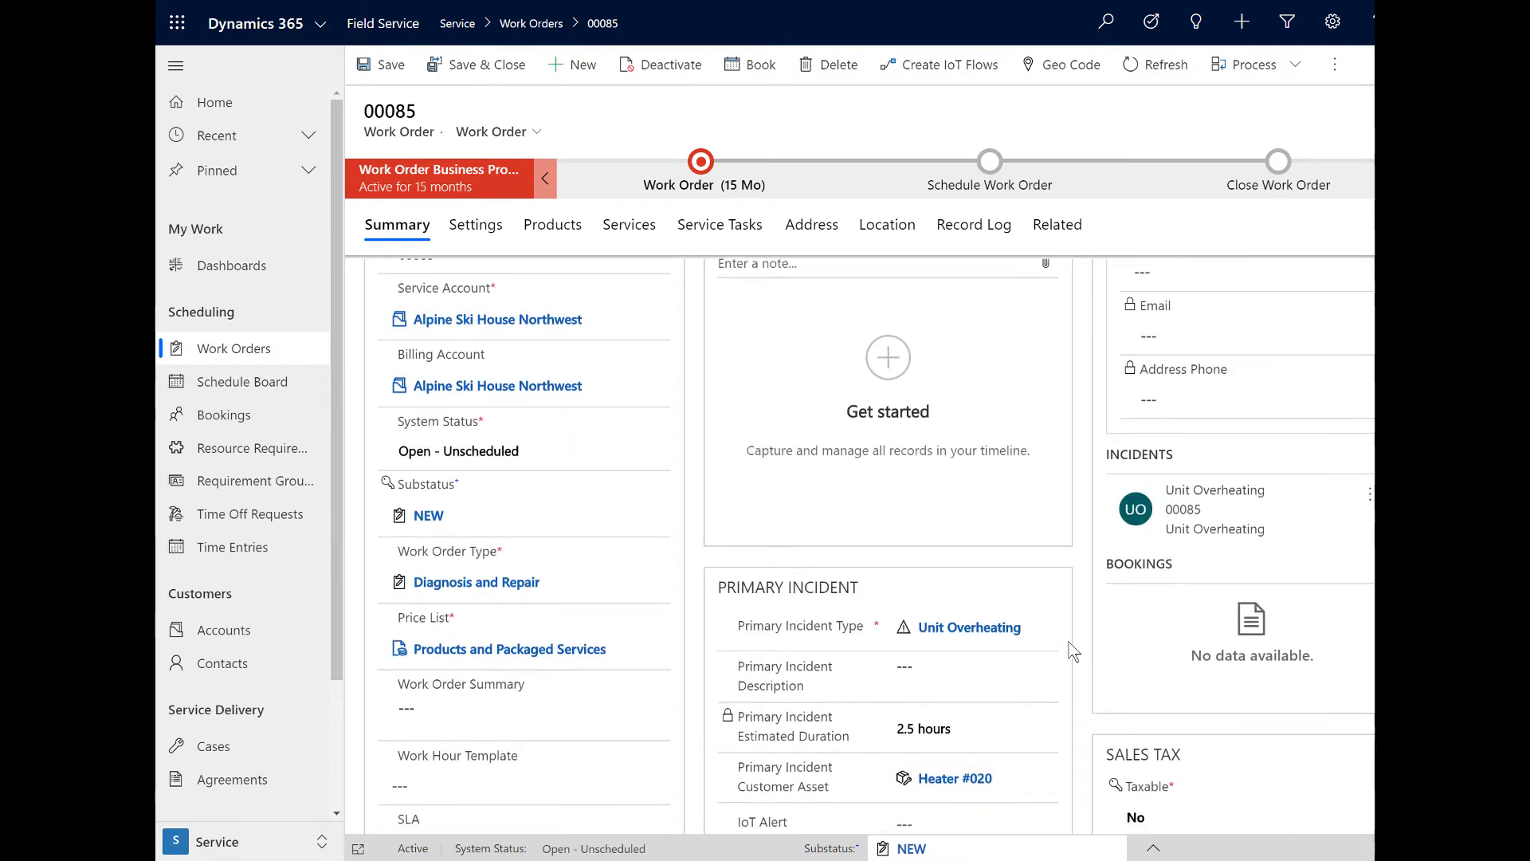
pyautogui.scroll(3, 815, 442)
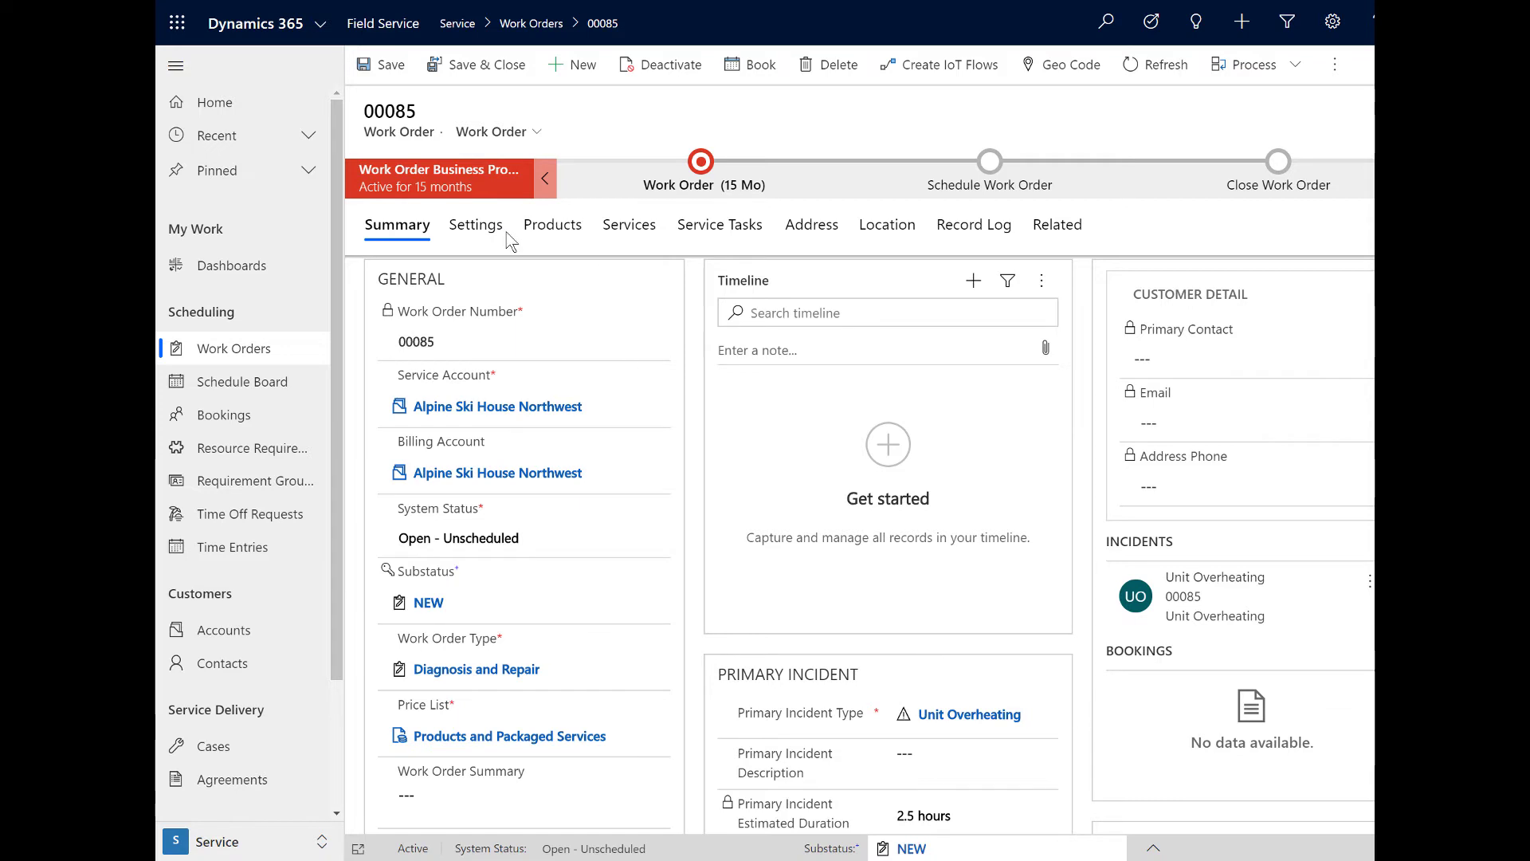
pyautogui.click(482, 237)
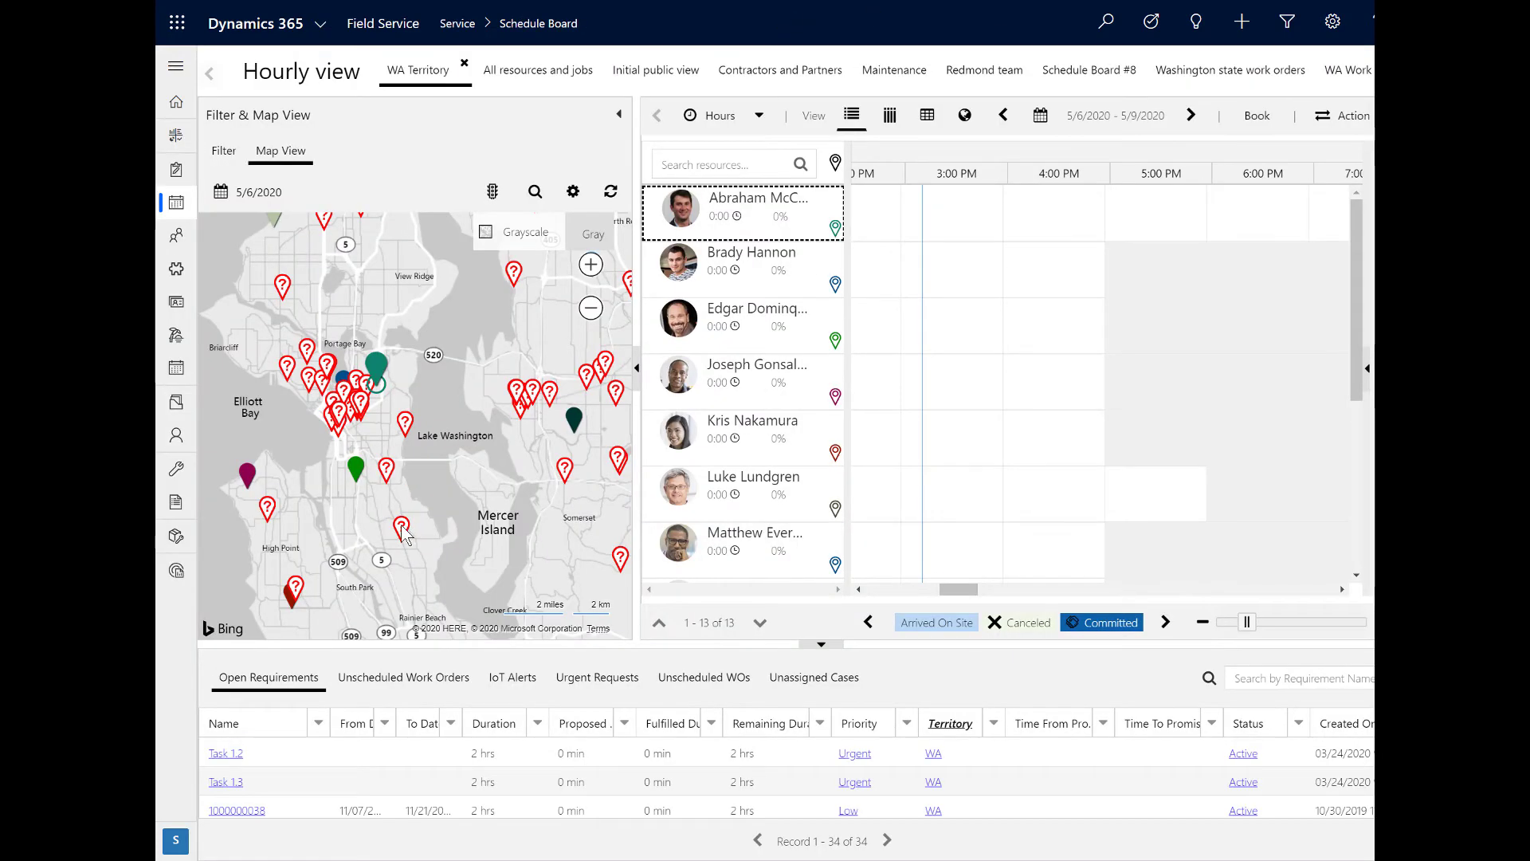
# - Book the 00085 requirement onto the technician's row at 3:45 PM, then hide requirement pins on the map
pyautogui.click(402, 530)
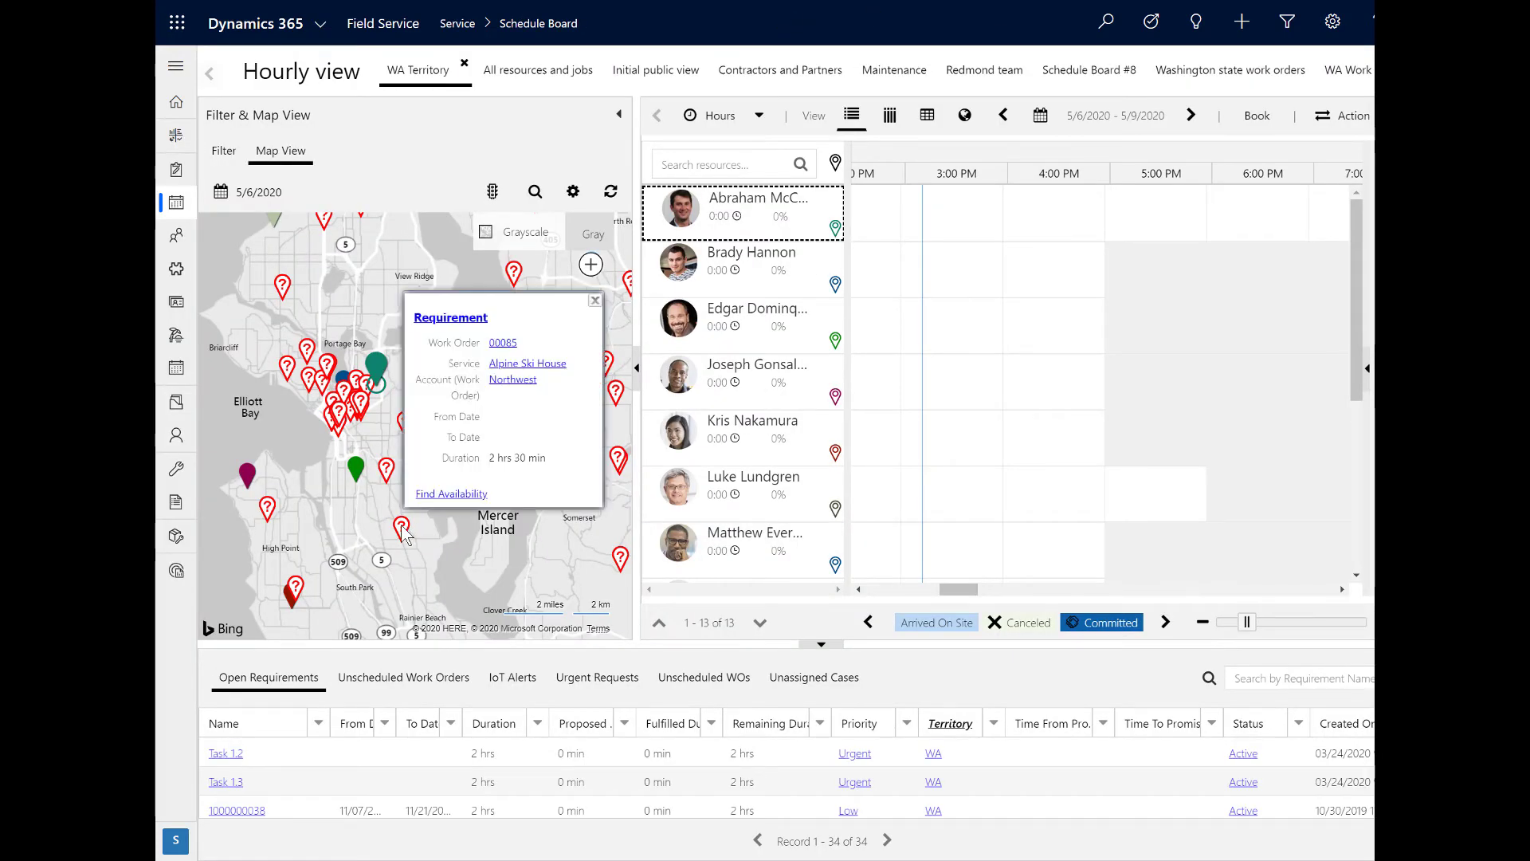
pyautogui.moveTo(402, 532)
pyautogui.mouseDown()
pyautogui.moveTo(462, 536)
pyautogui.moveTo(984, 217)
pyautogui.moveTo(991, 237)
pyautogui.mouseUp()
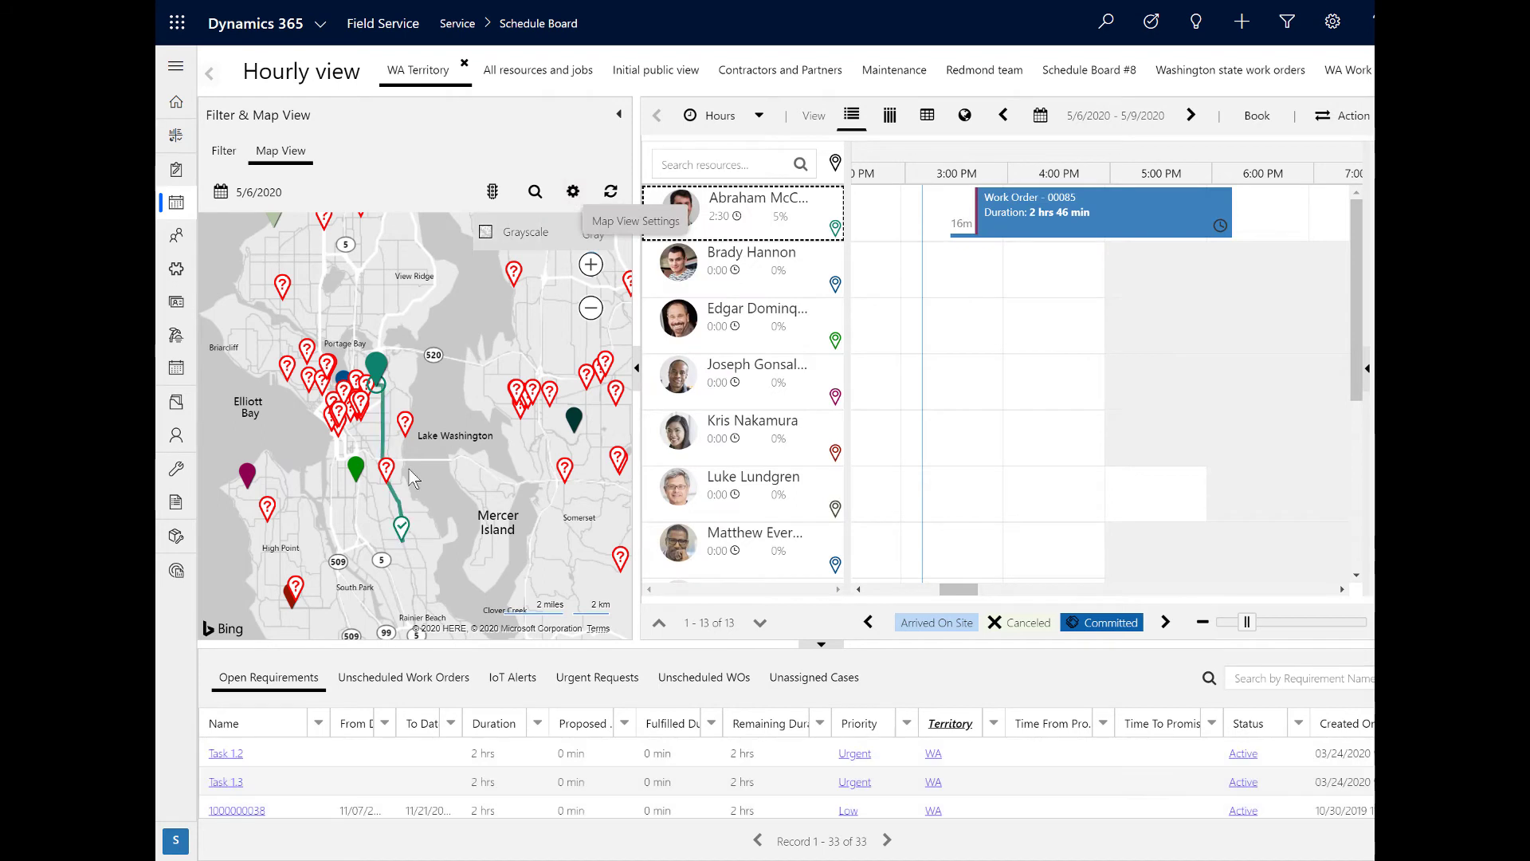
pyautogui.click(573, 192)
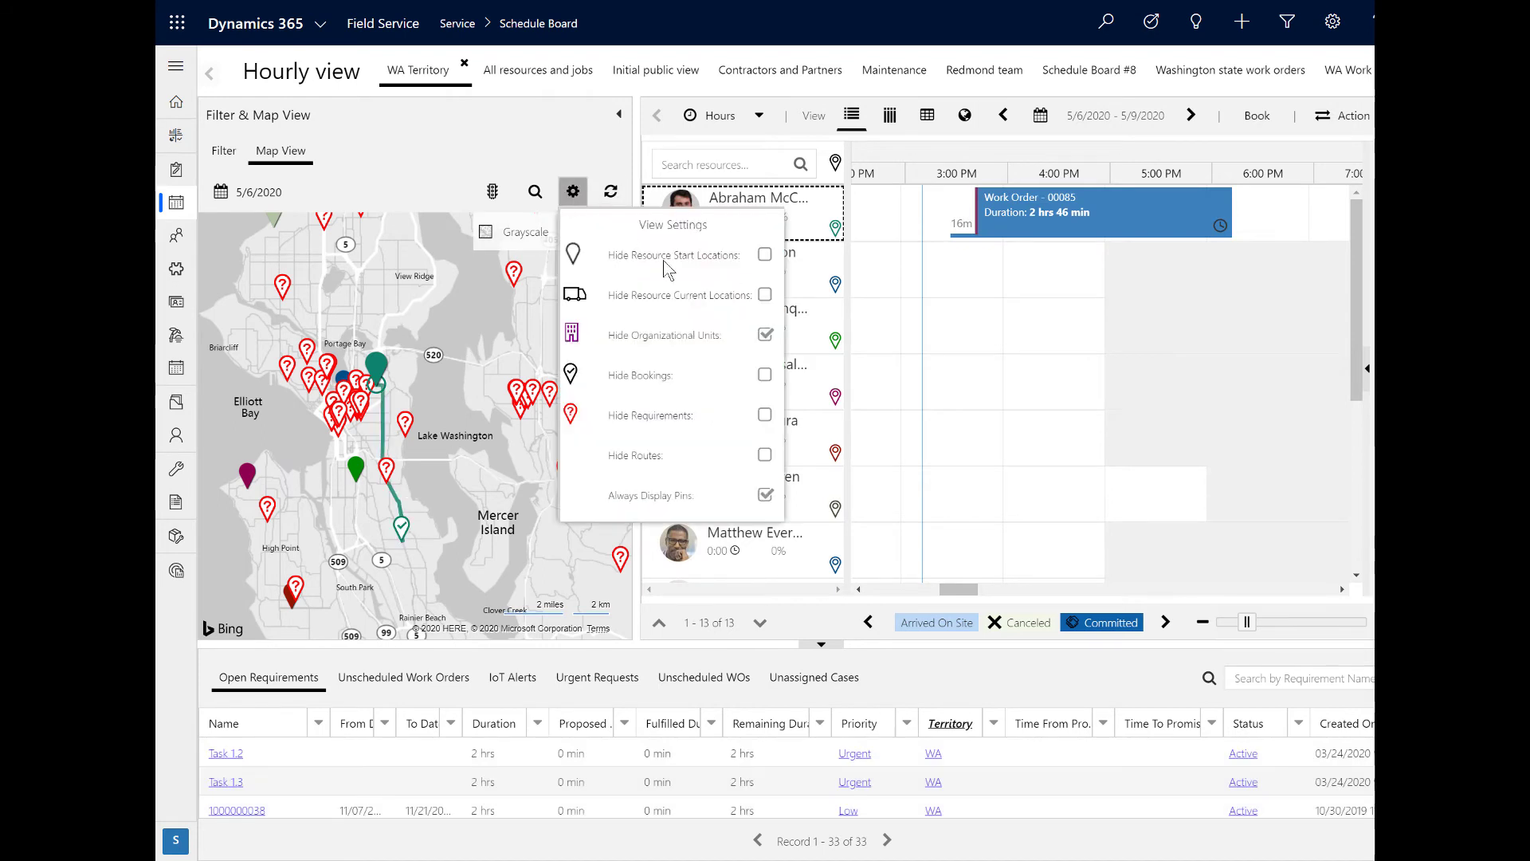
pyautogui.click(765, 414)
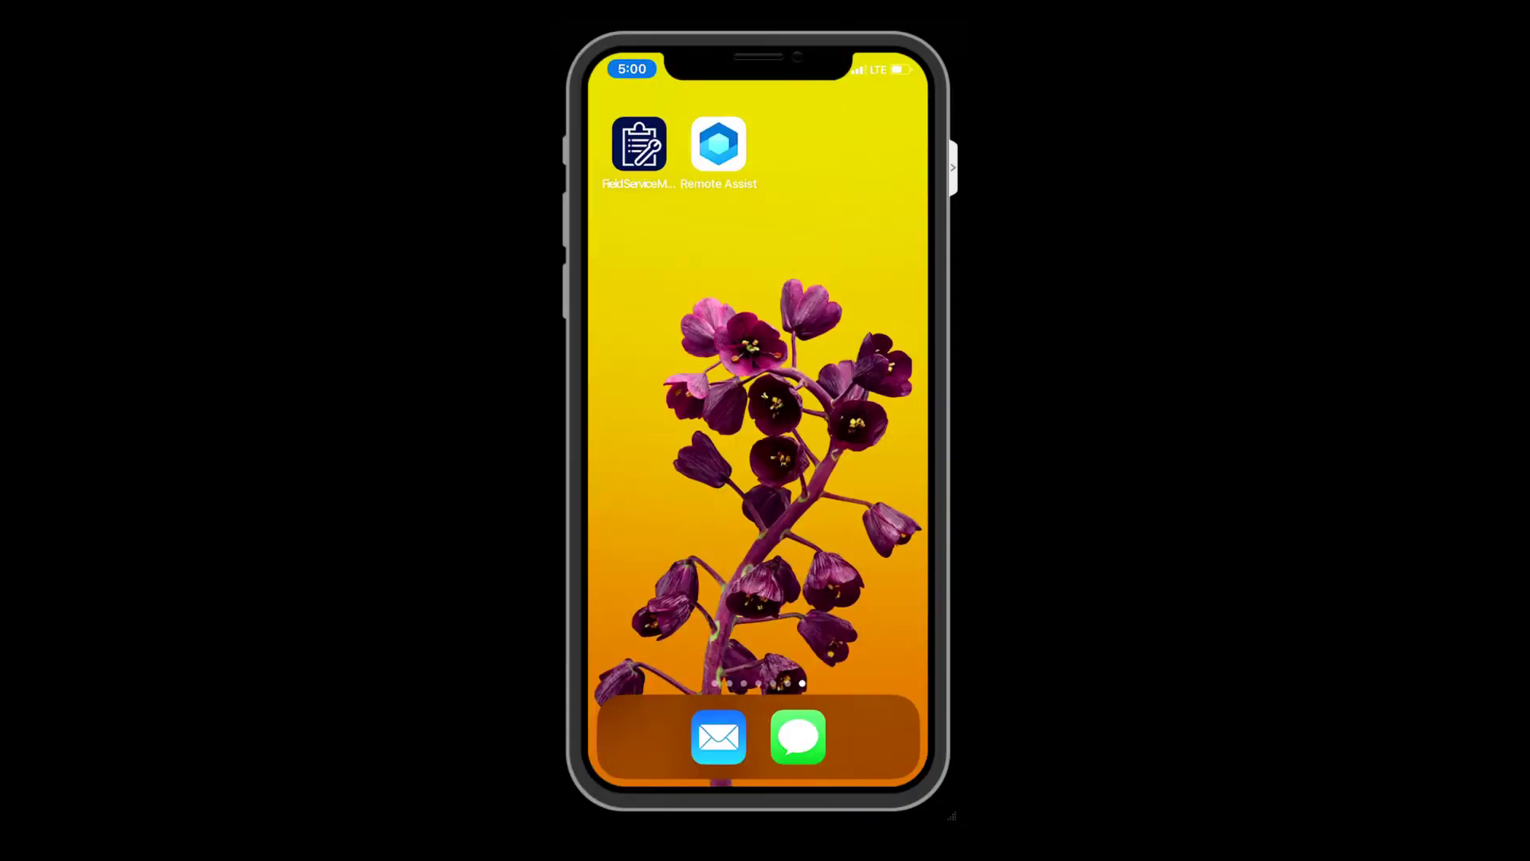
# - In Field Service Mobile, scroll through the work order's incident, address and map details
pyautogui.click(639, 144)
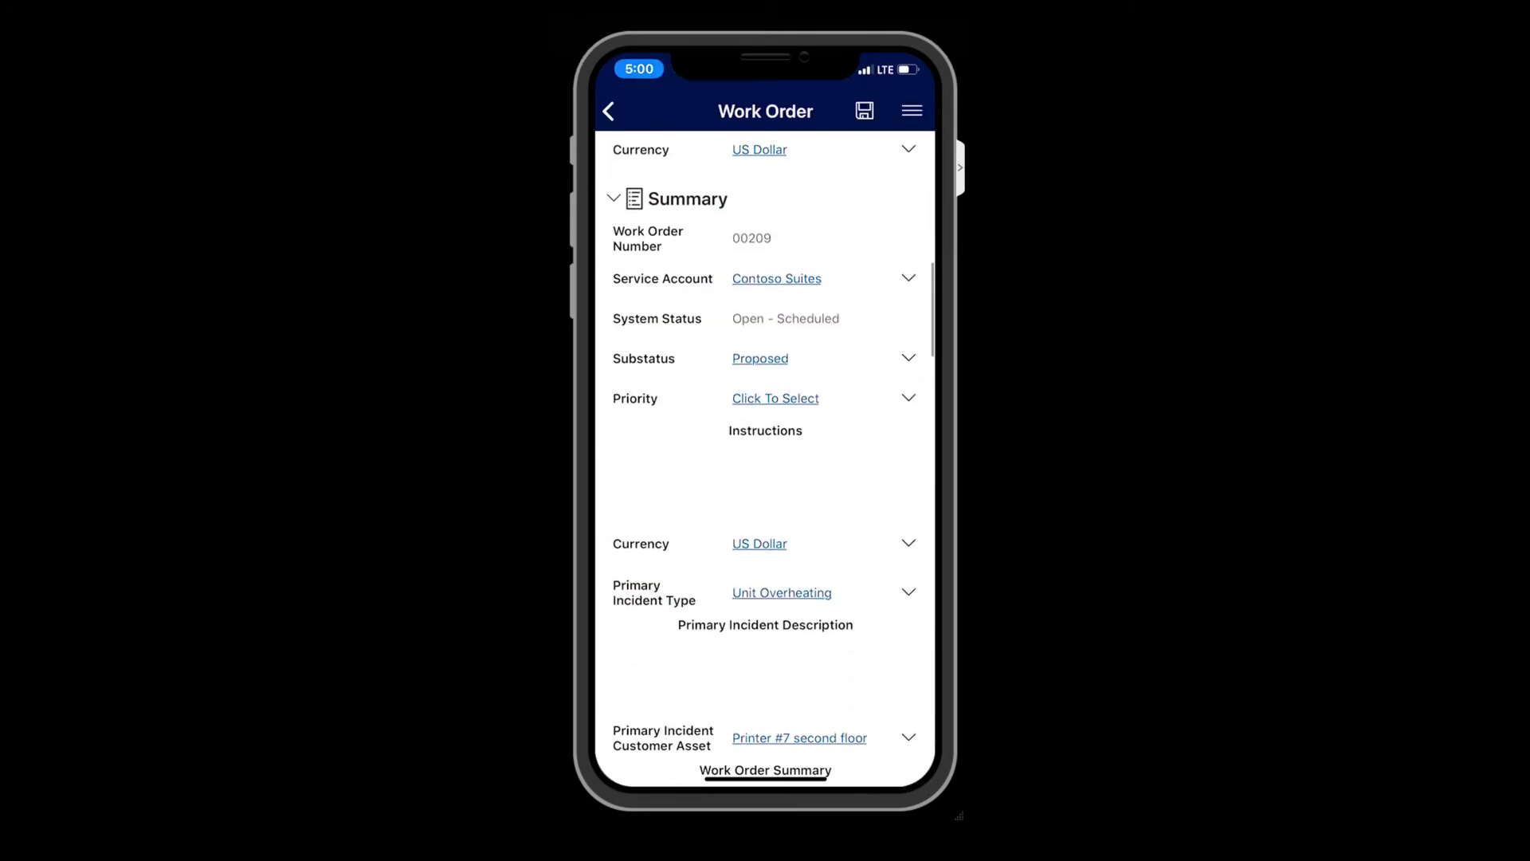
pyautogui.scroll(-4, 765, 446)
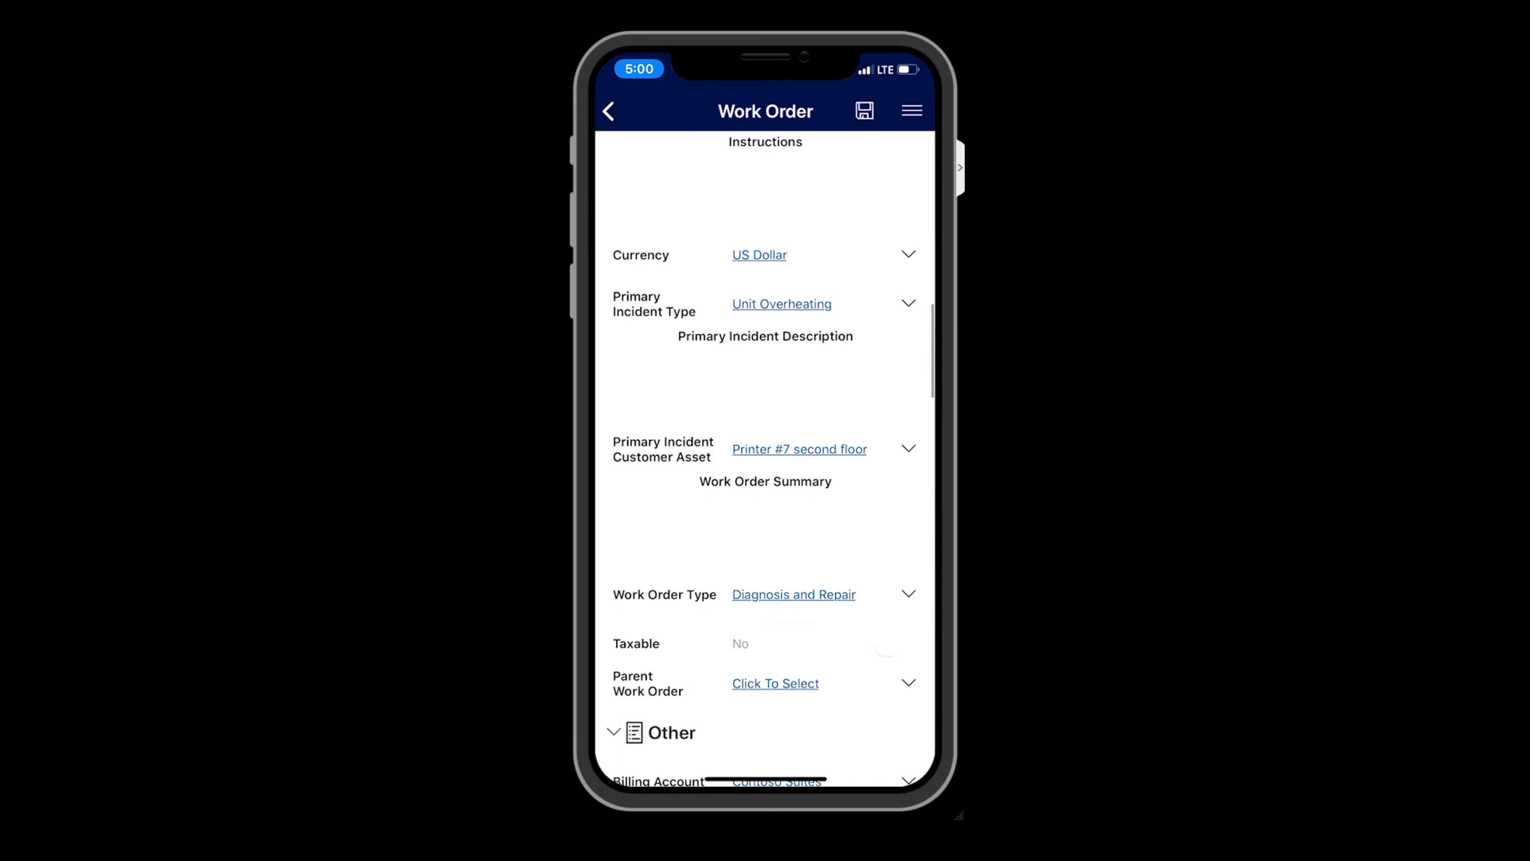
pyautogui.scroll(-10, 761, 463)
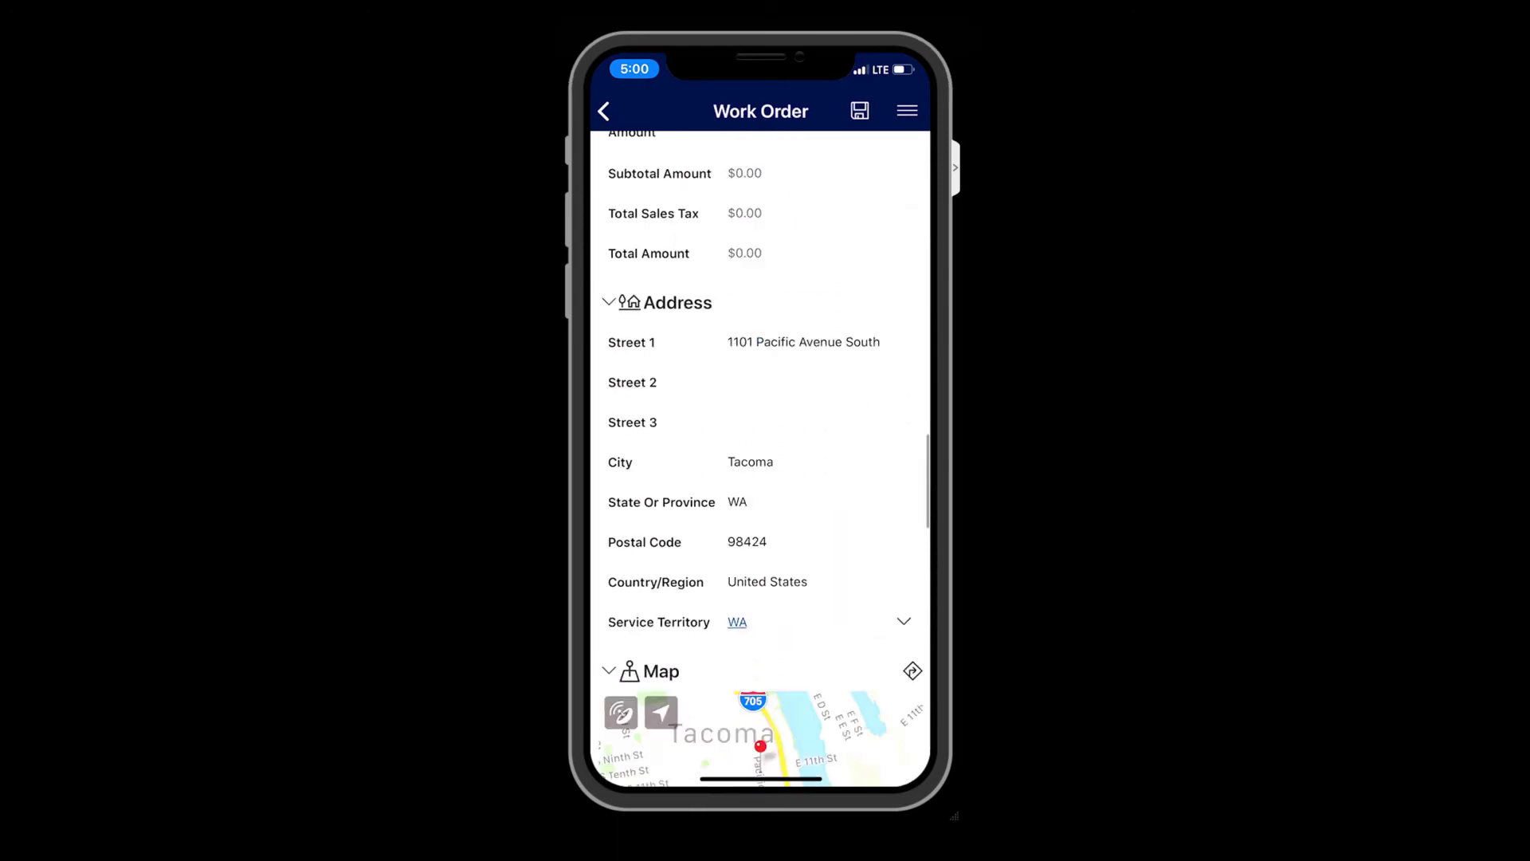
pyautogui.scroll(-4, 761, 463)
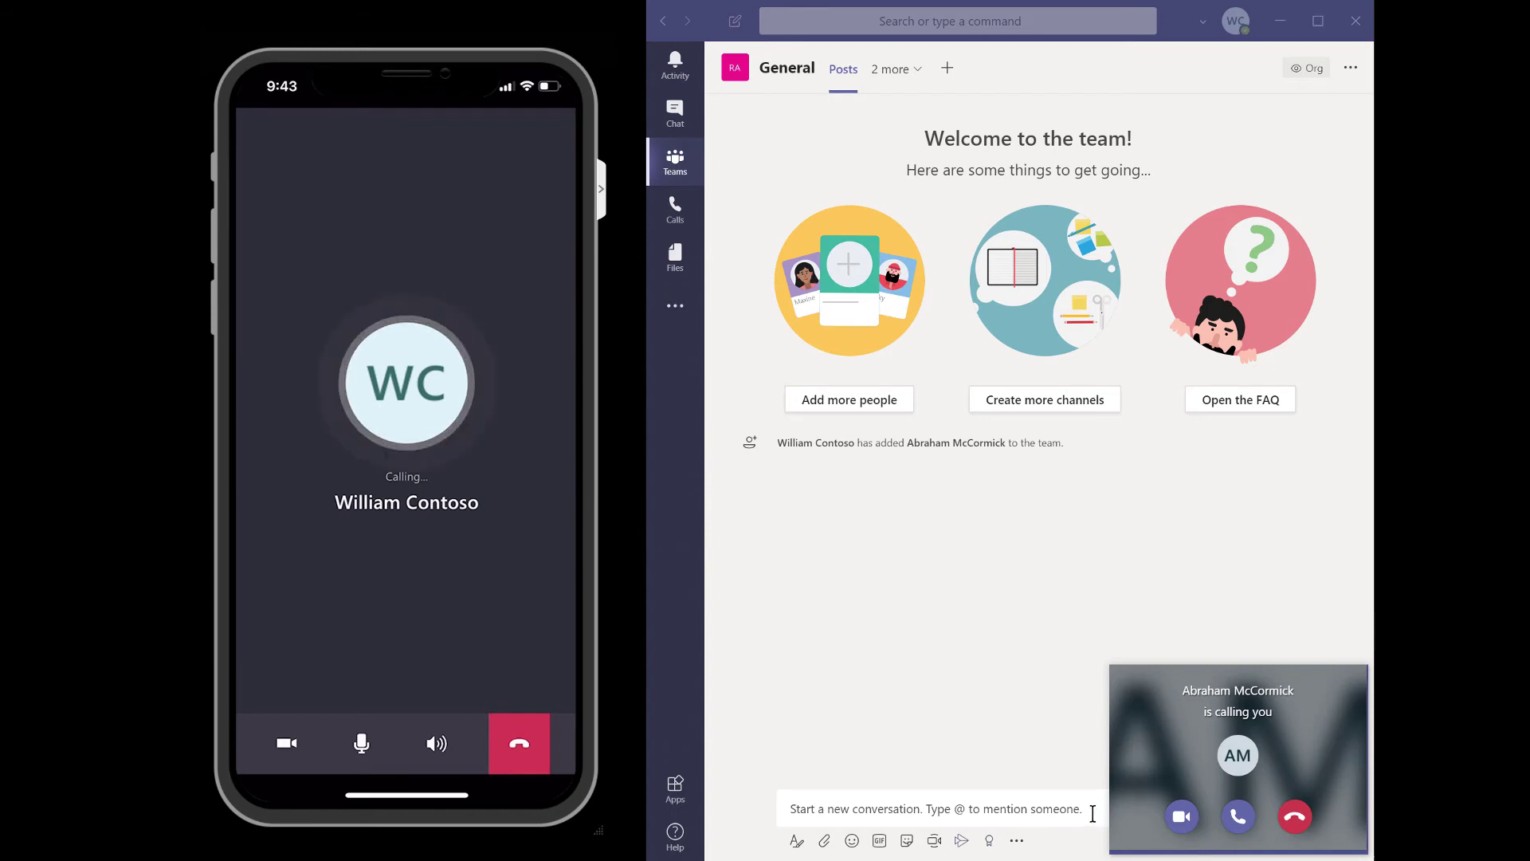
# - Accept the Teams call with audio, mute the microphone and set the annotation colour to yellow
pyautogui.click(1245, 824)
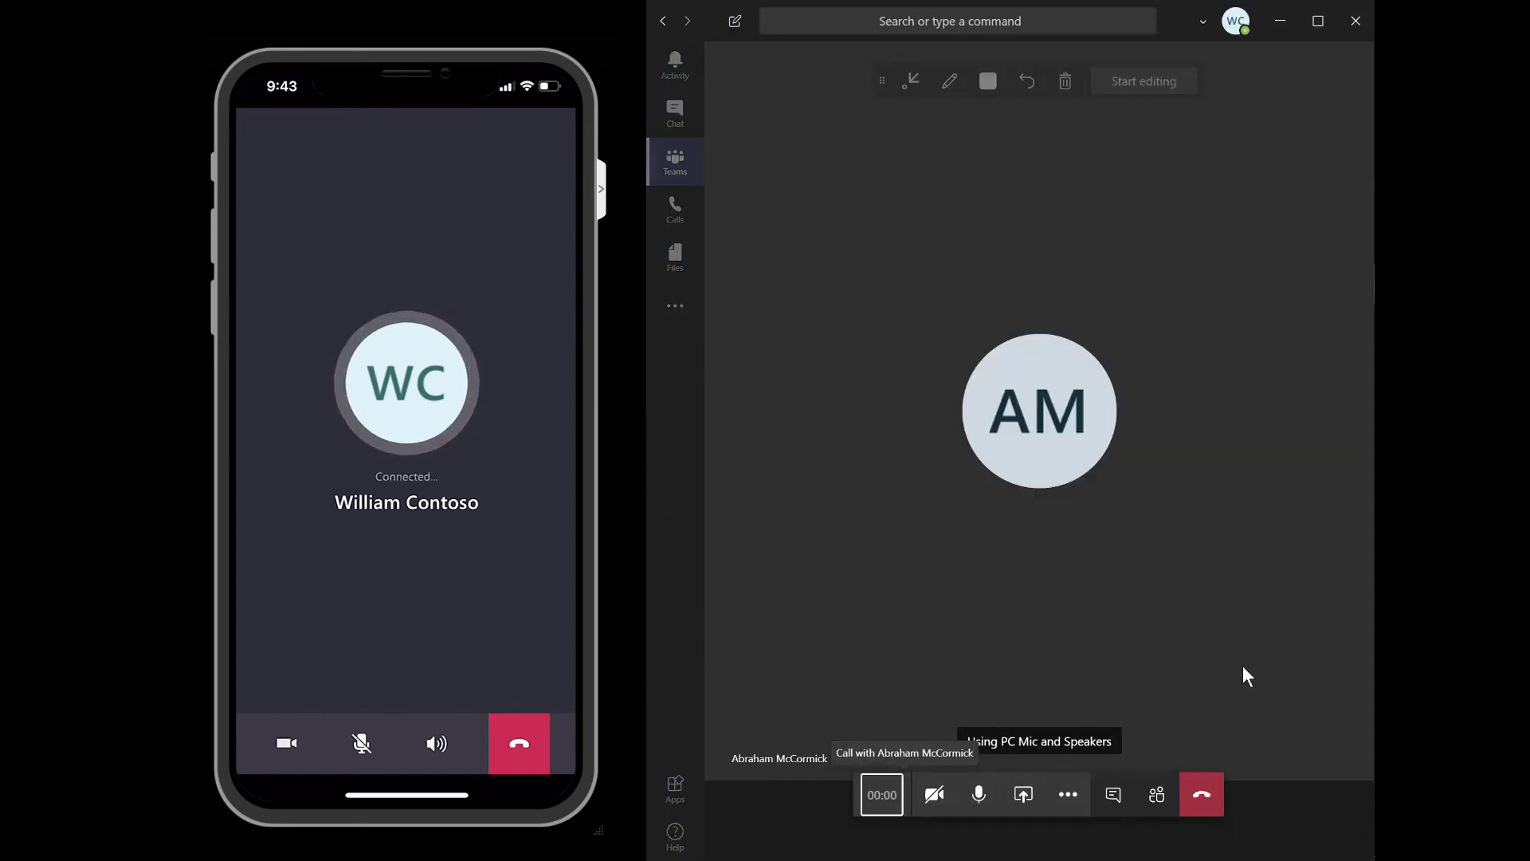
pyautogui.click(978, 794)
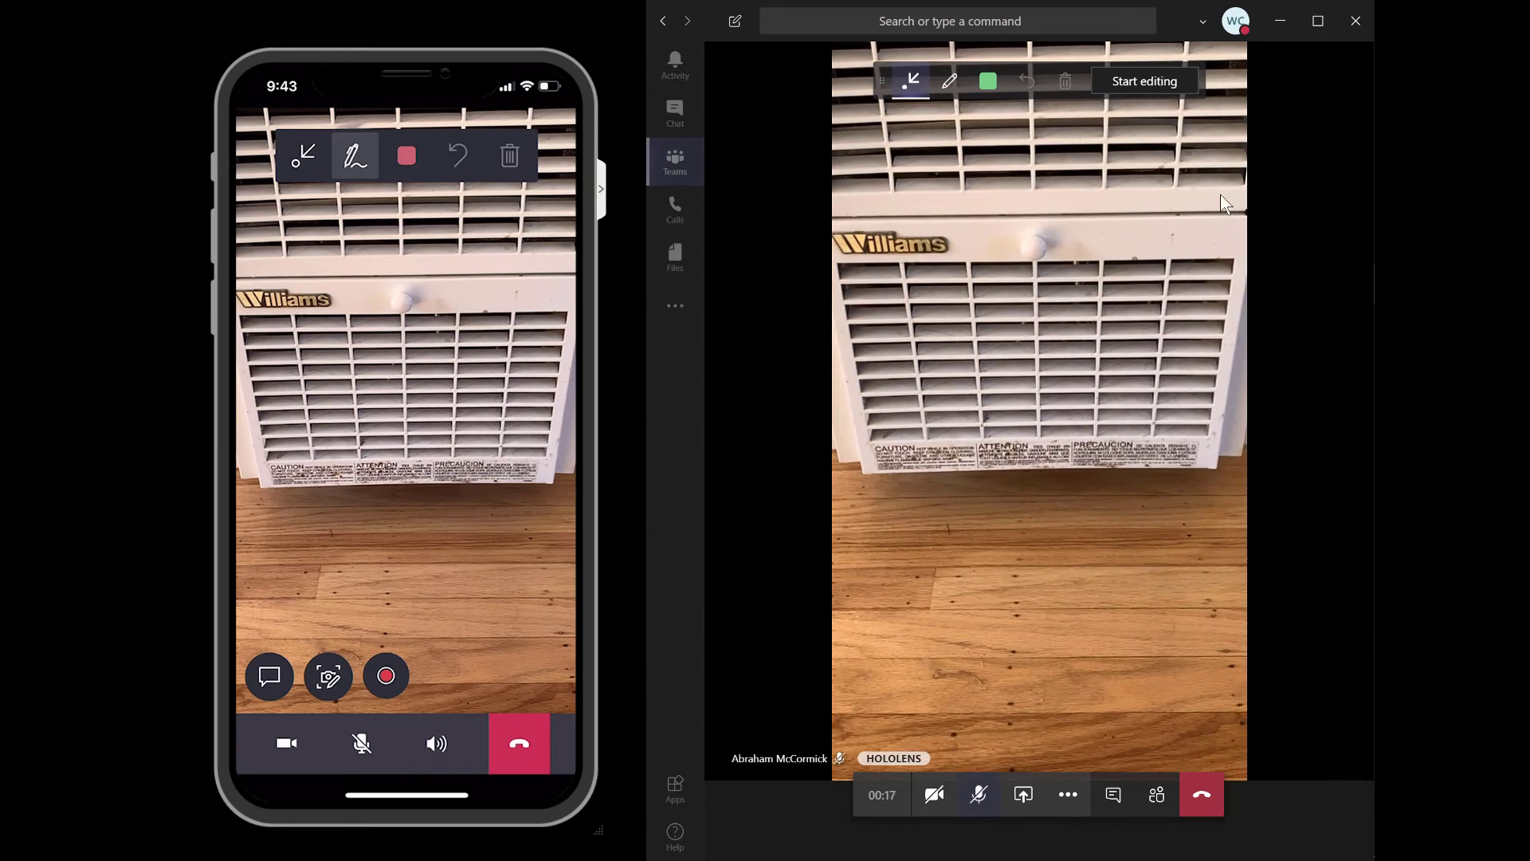
pyautogui.click(988, 83)
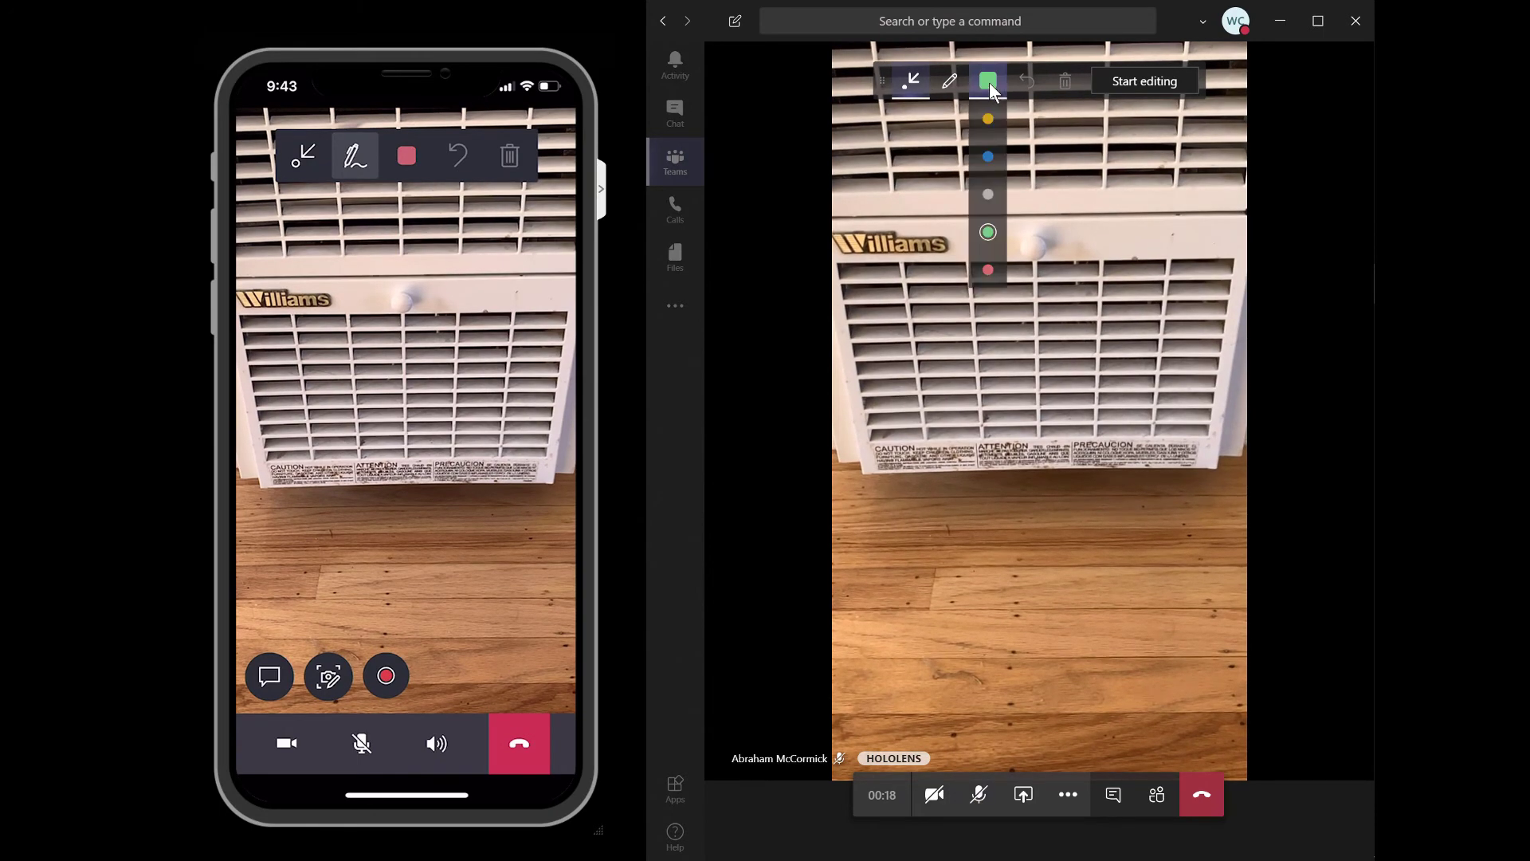
pyautogui.click(985, 116)
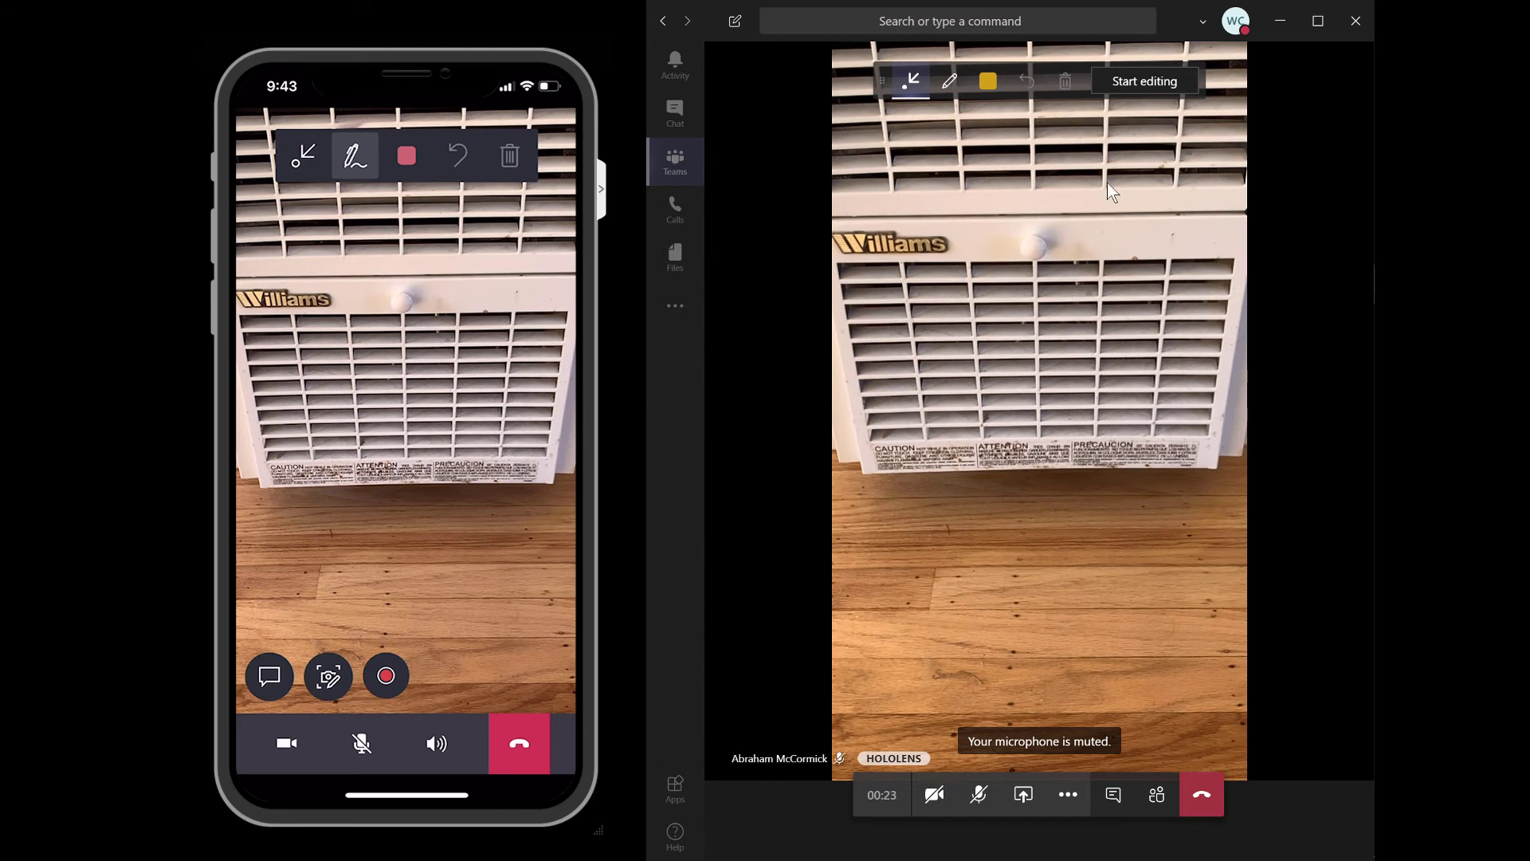
# - Place a yellow arrow on the unit's knob, stop editing, then erase all annotations
pyautogui.click(1165, 81)
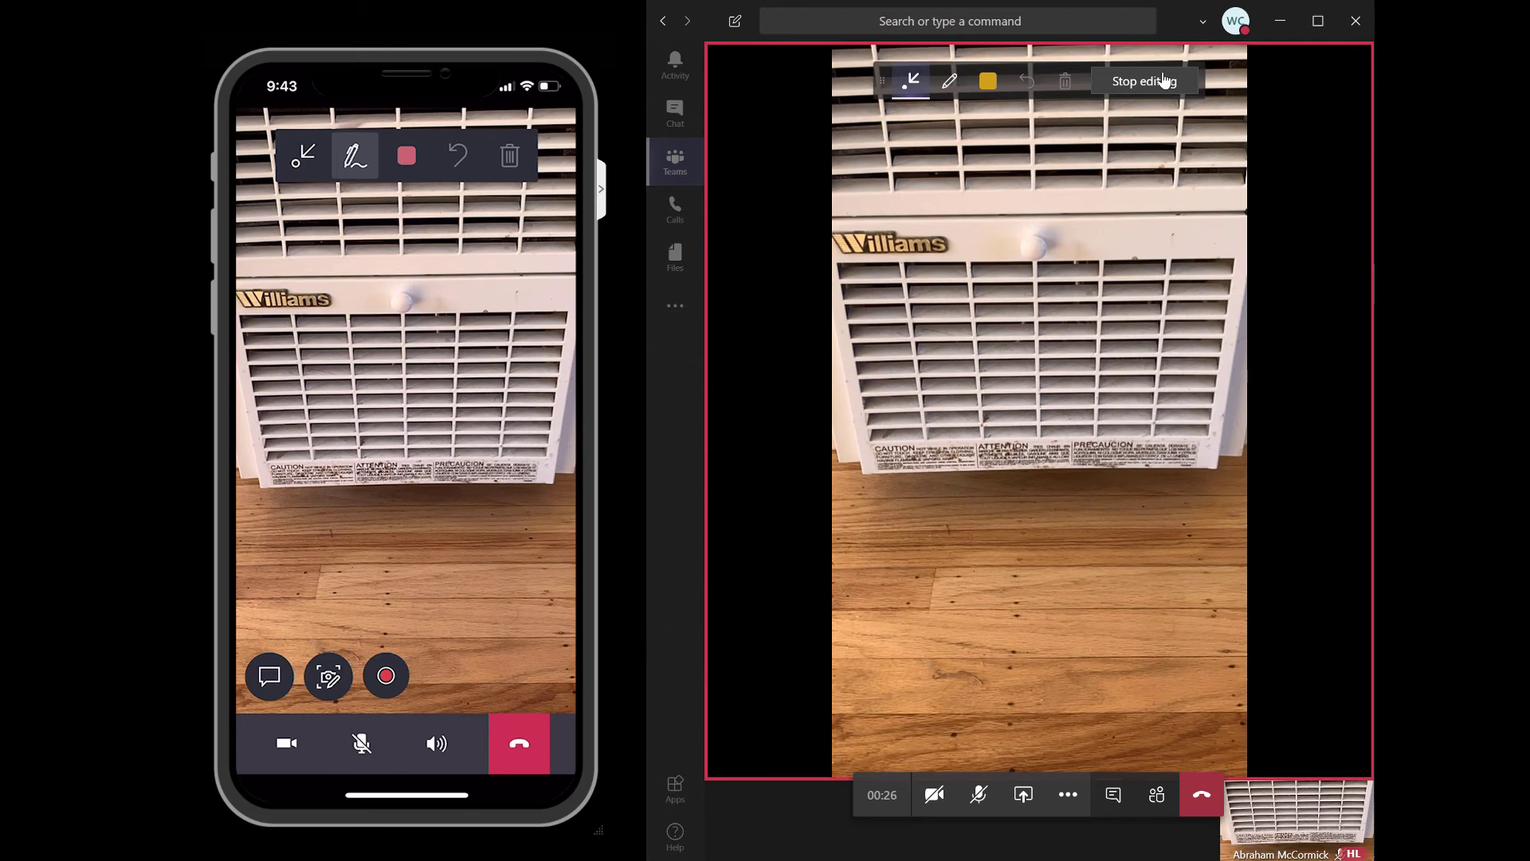
pyautogui.click(1042, 236)
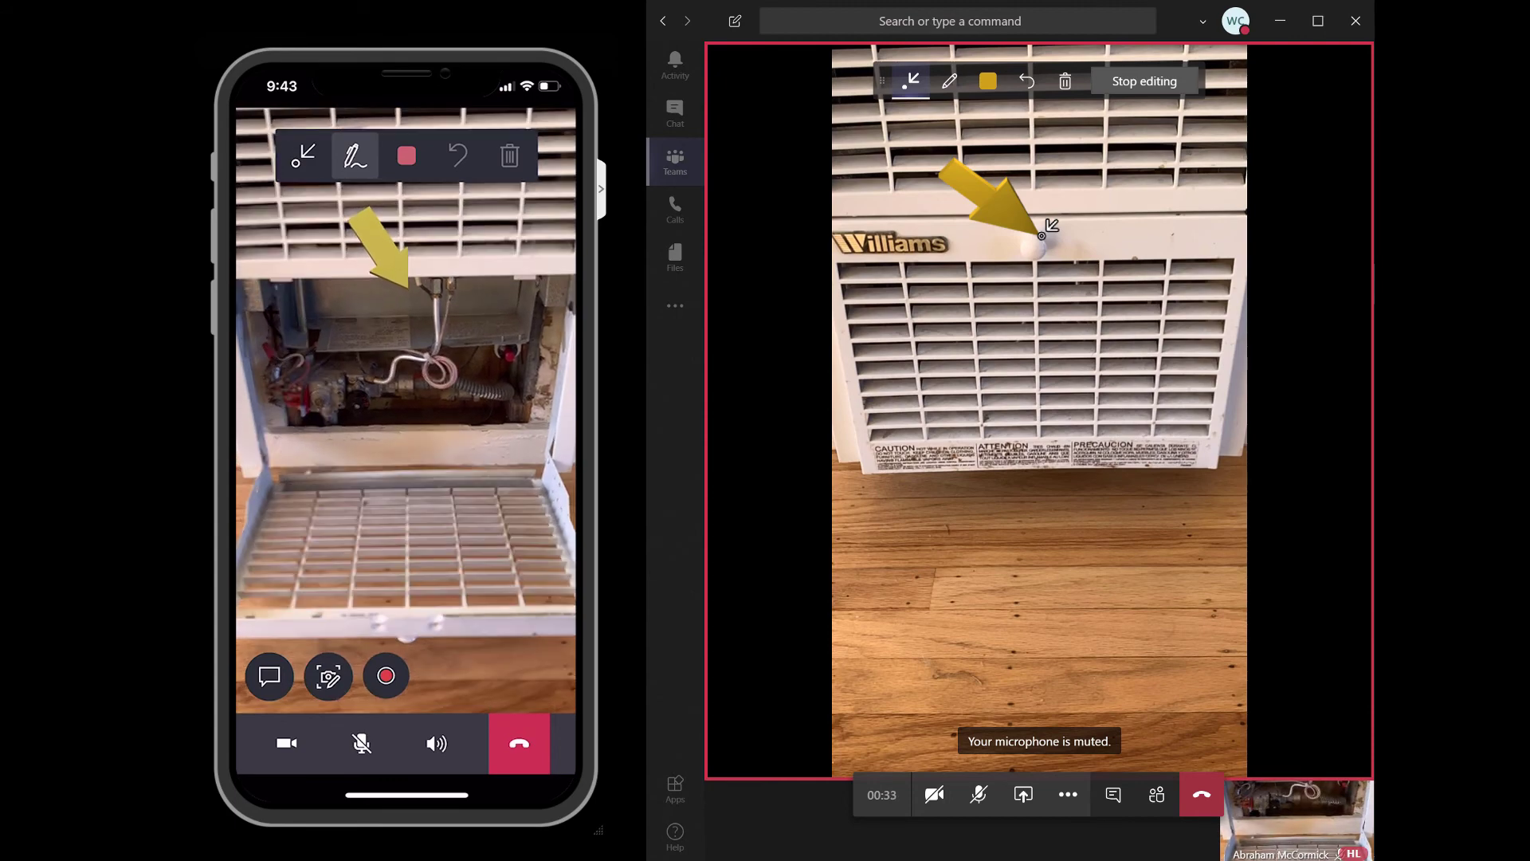
pyautogui.click(1141, 82)
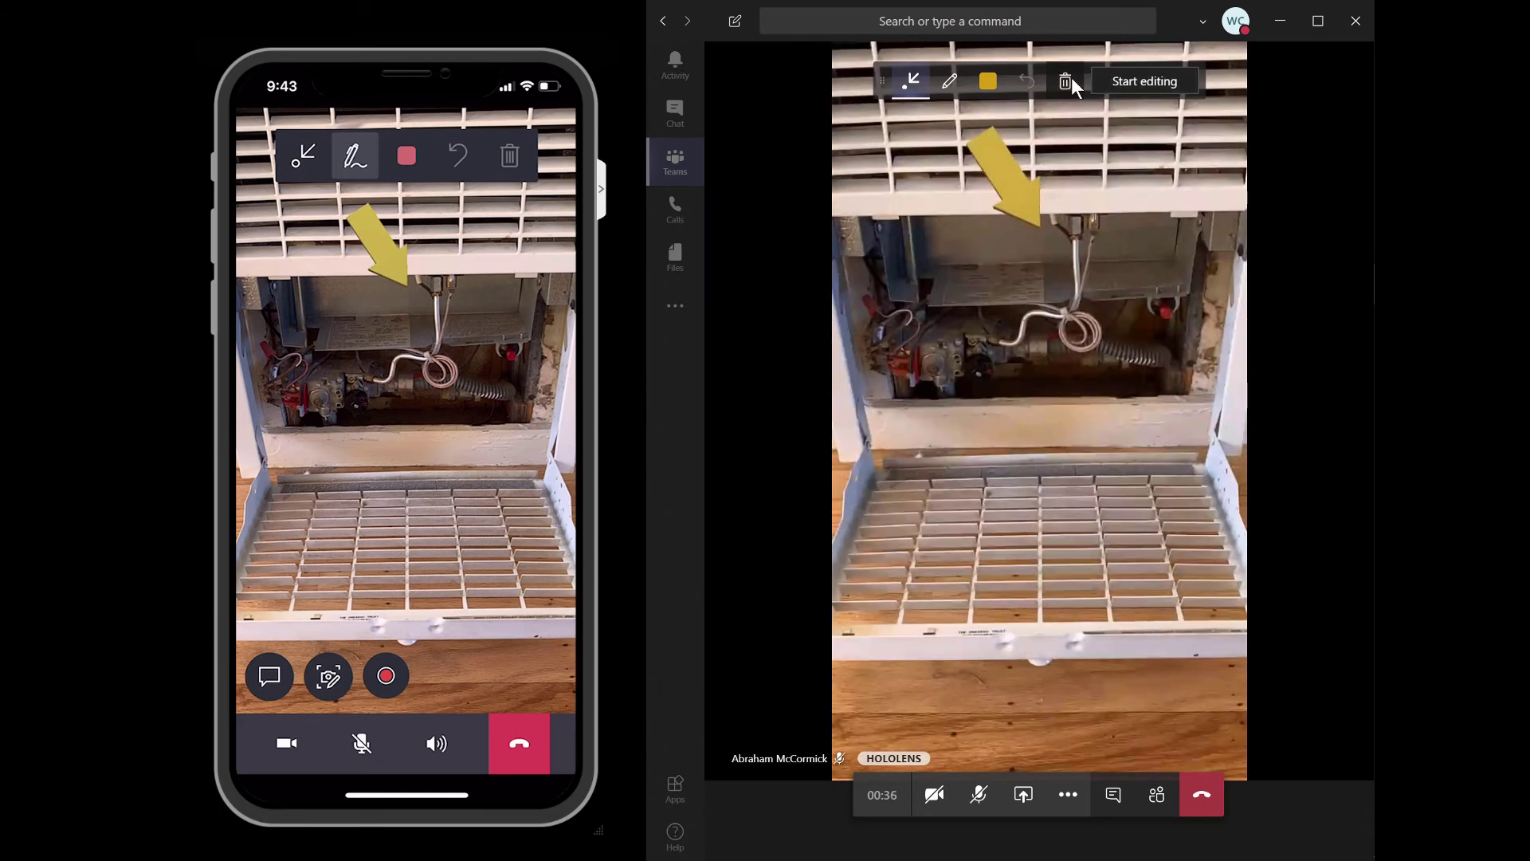
pyautogui.click(1072, 81)
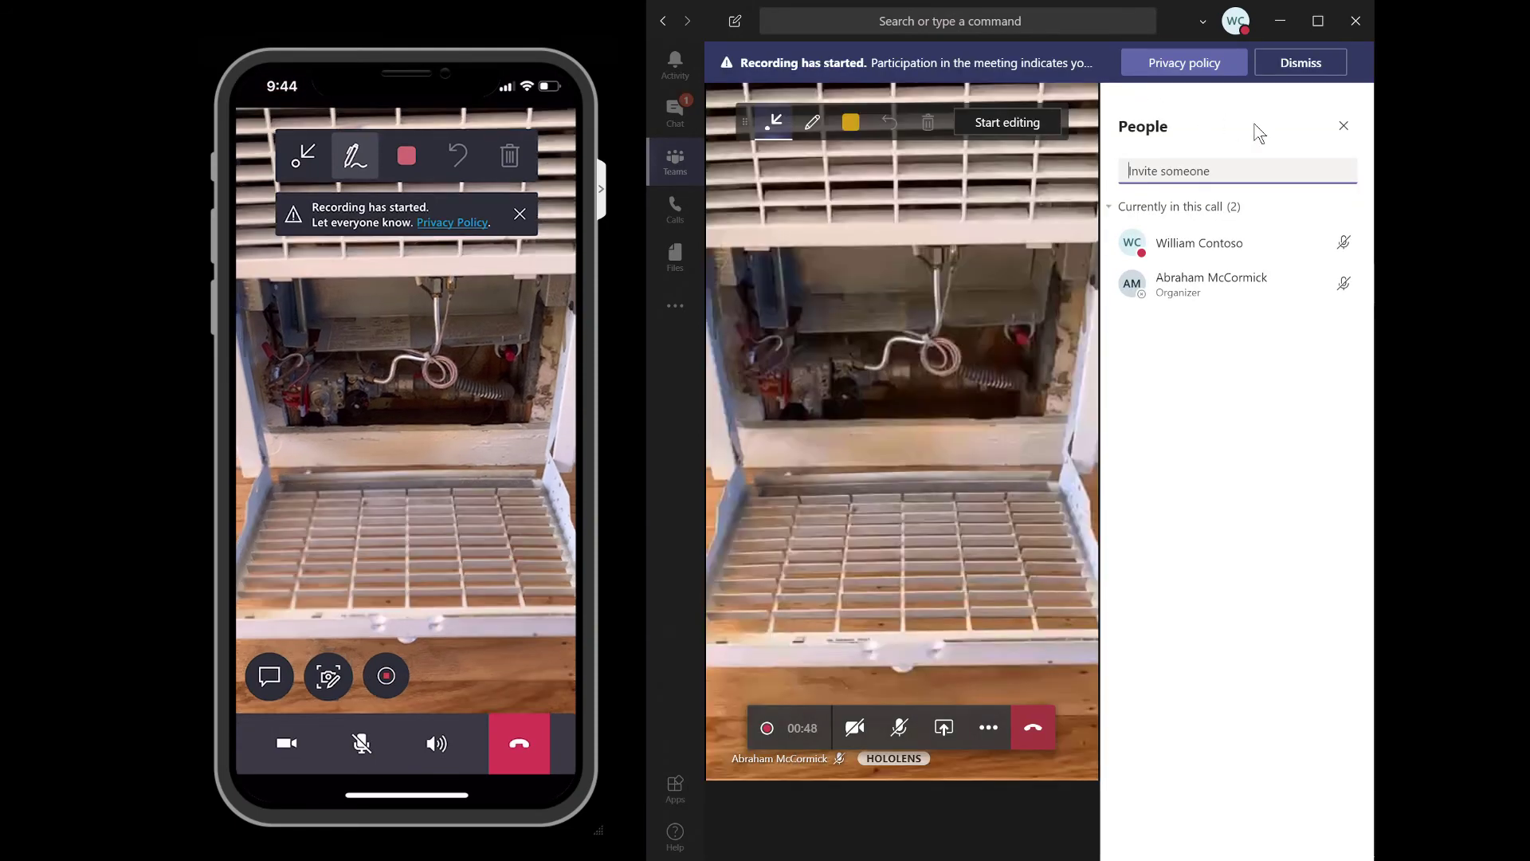
# - Close the People panel and draw a yellow pen circle around the red button
pyautogui.click(1343, 126)
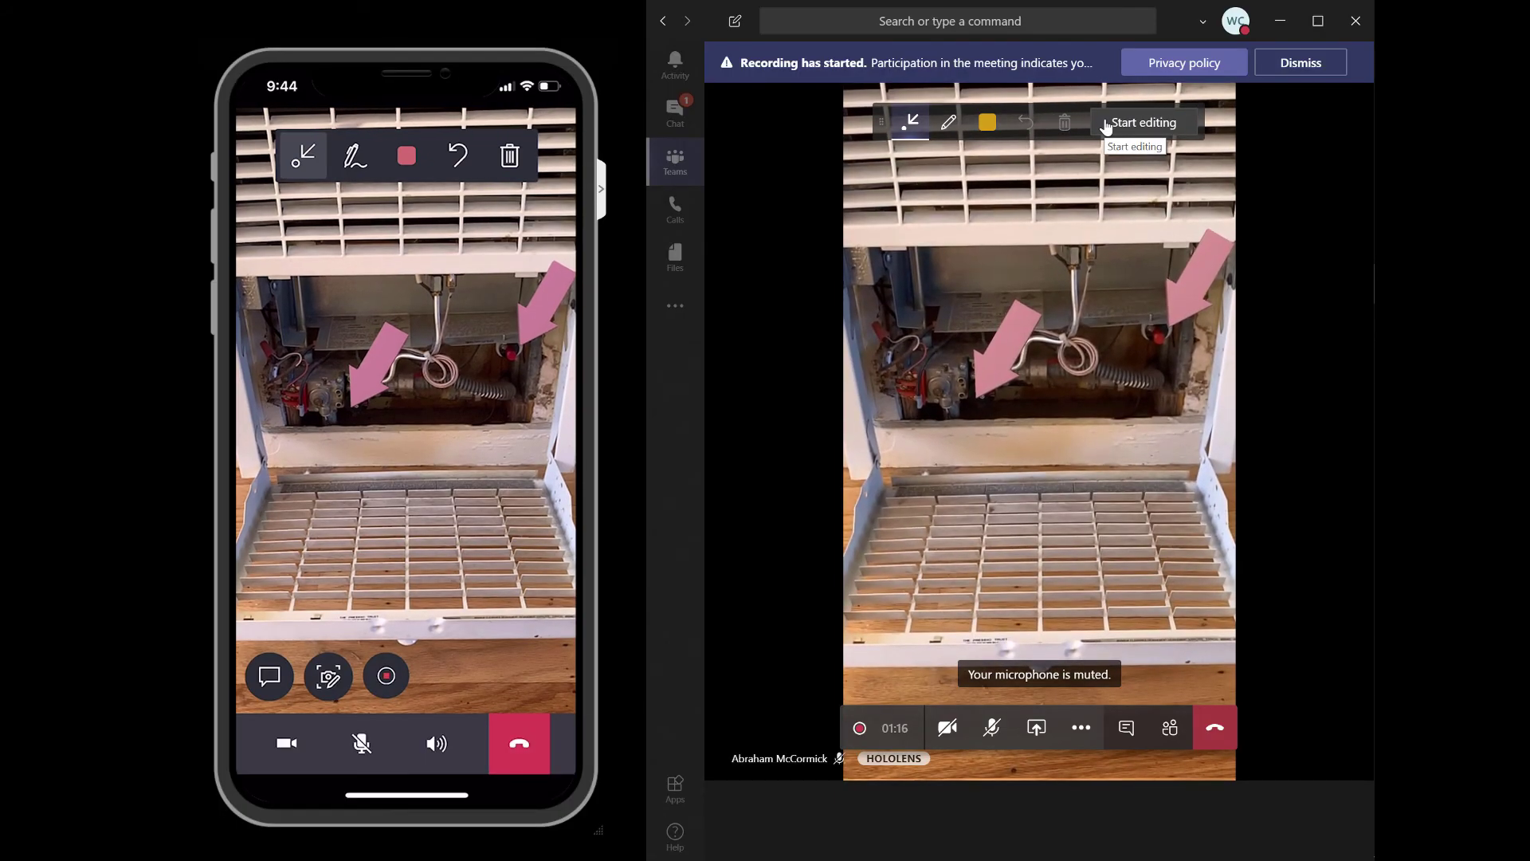
pyautogui.click(945, 129)
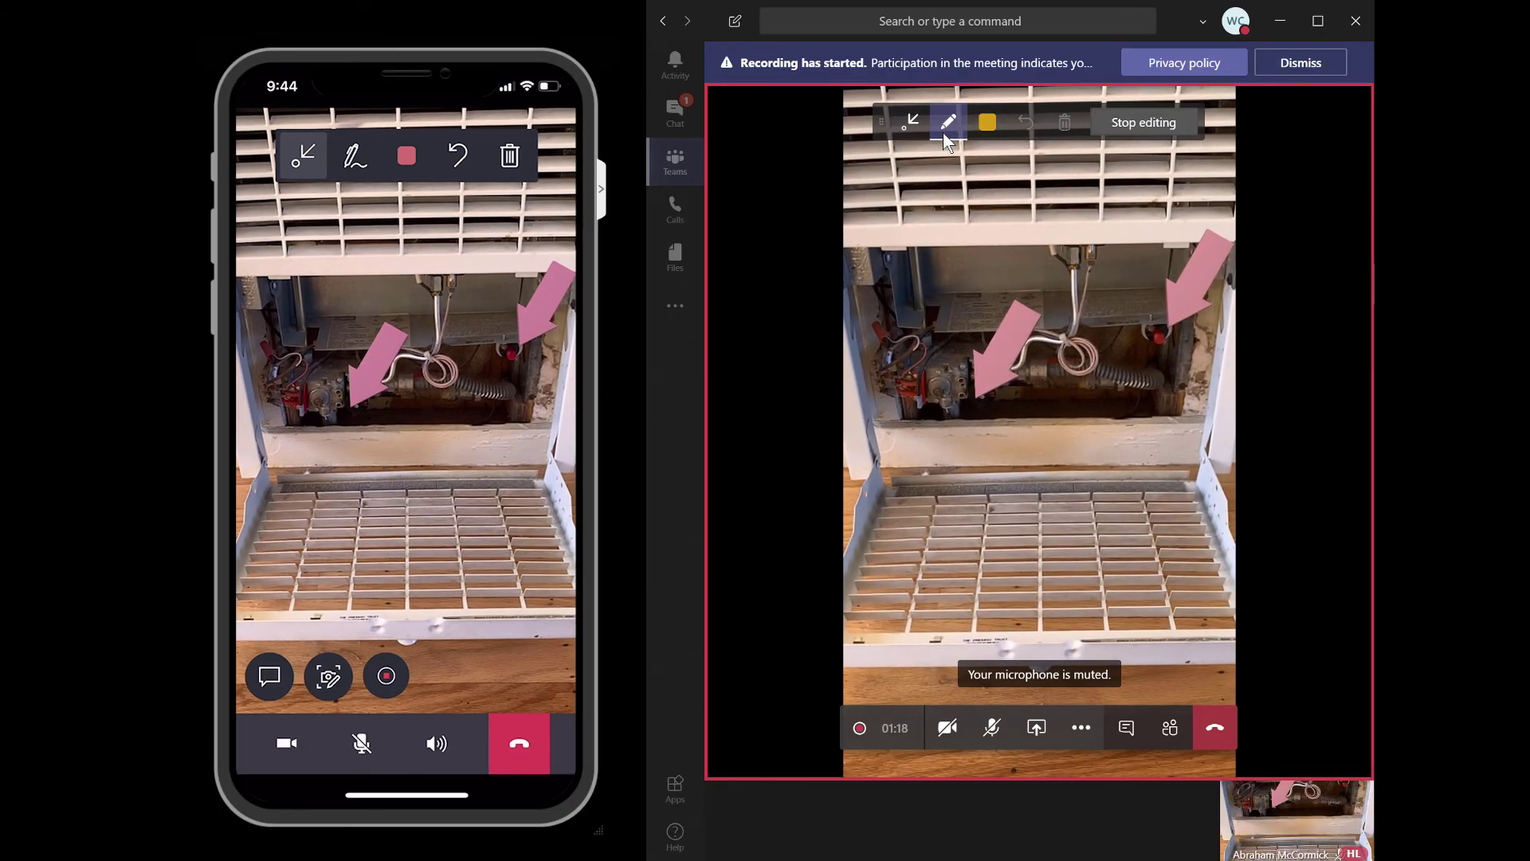
pyautogui.moveTo(1132, 339)
pyautogui.mouseDown()
pyautogui.moveTo(1155, 311)
pyautogui.moveTo(1192, 327)
pyautogui.moveTo(1160, 362)
pyautogui.mouseUp()
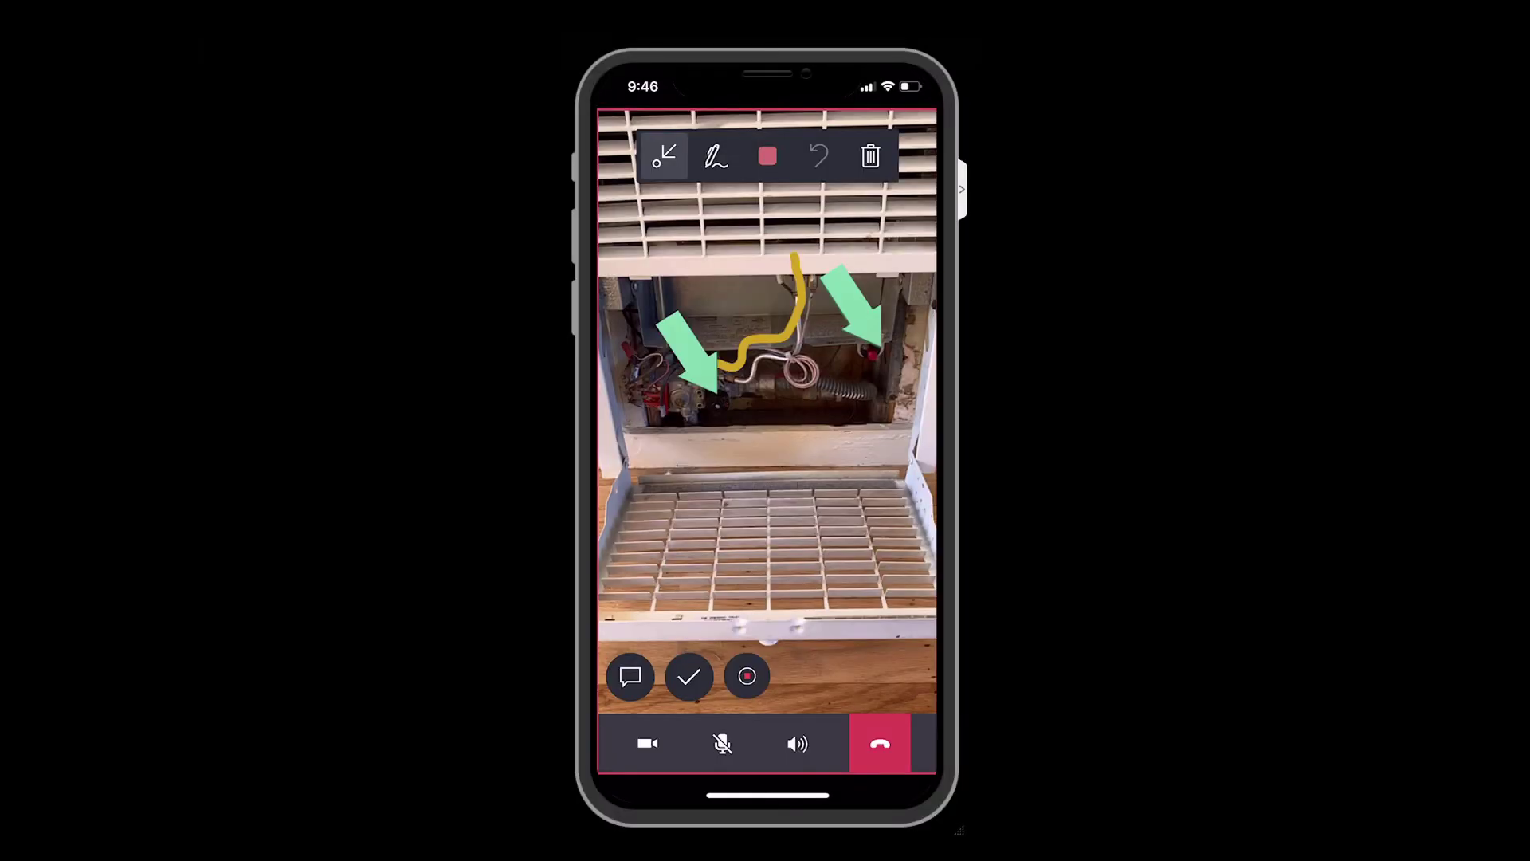
# - Draw pink numbers 1 and 2 with the pen above the two green arrows
pyautogui.click(716, 156)
pyautogui.moveTo(664, 247); pyautogui.dragTo(668, 297)
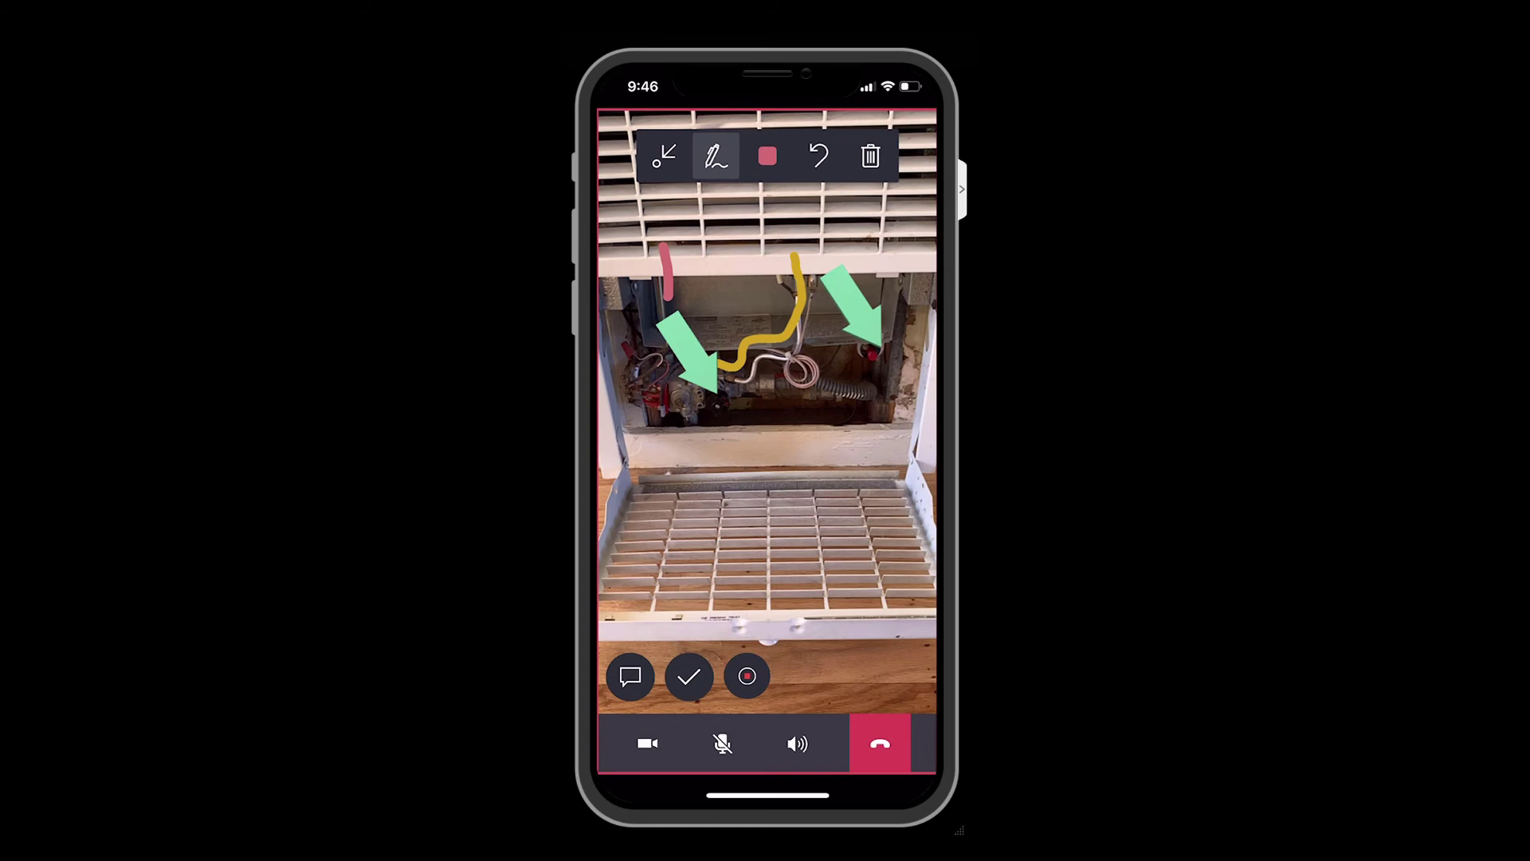
pyautogui.moveTo(823, 219); pyautogui.dragTo(876, 253)
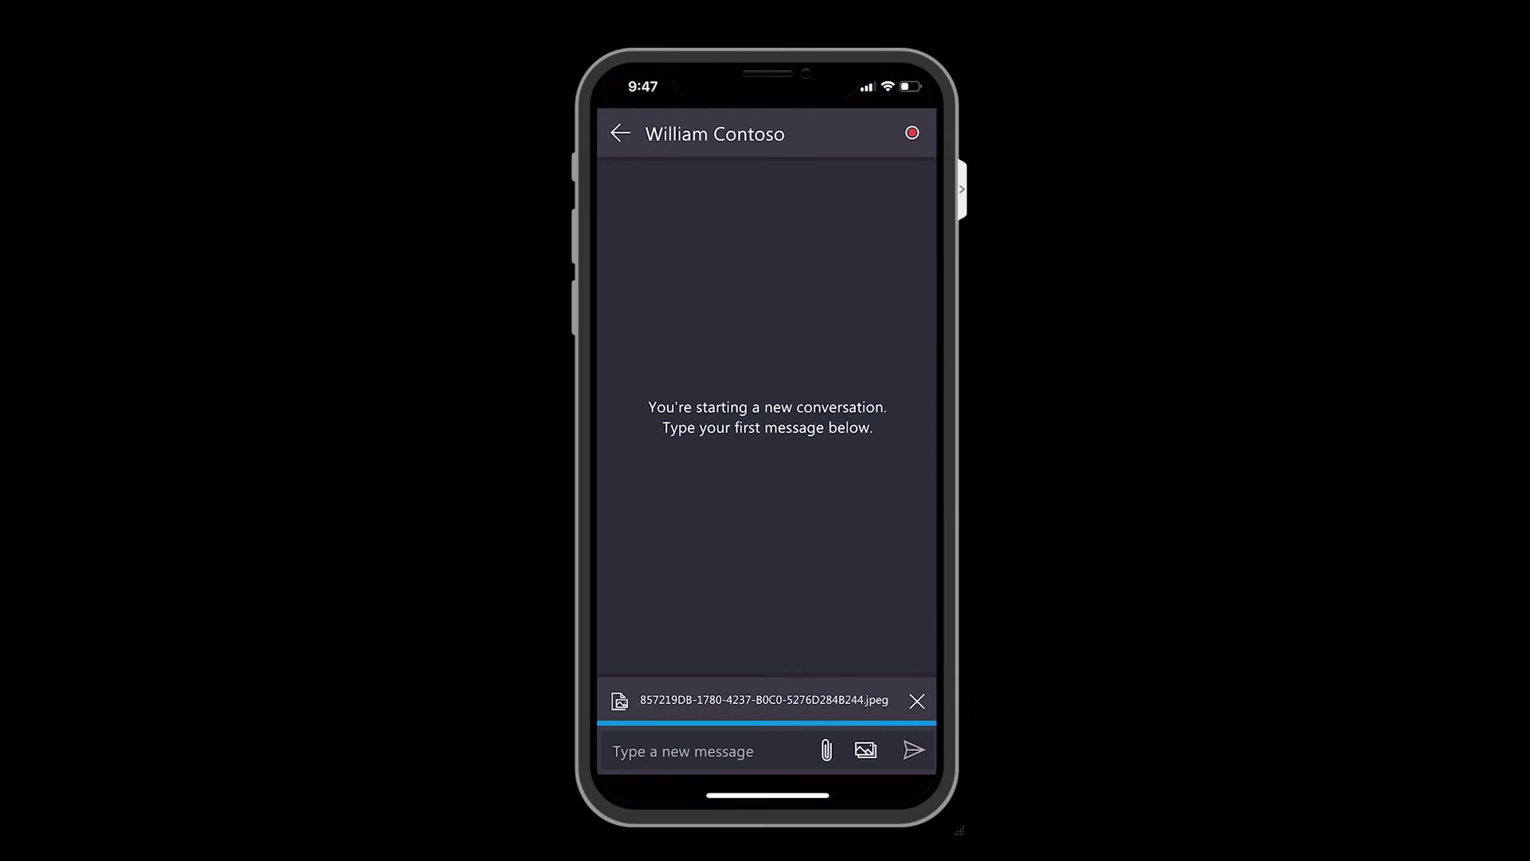
# - Send the annotated JPEG snapshot, then attach and send the Instructional diagram image
pyautogui.press('Return')
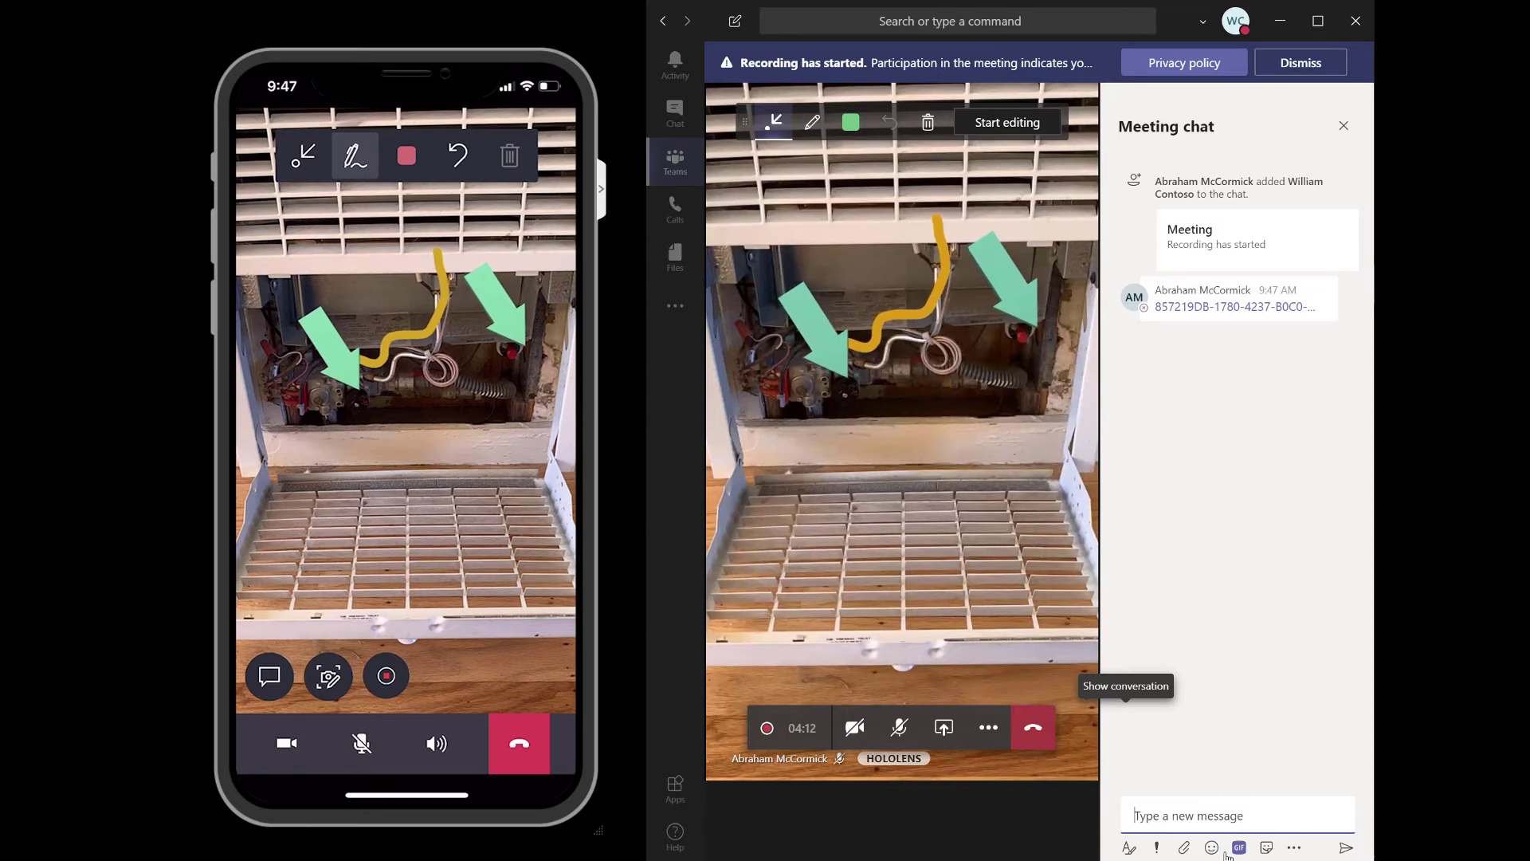
pyautogui.click(1184, 847)
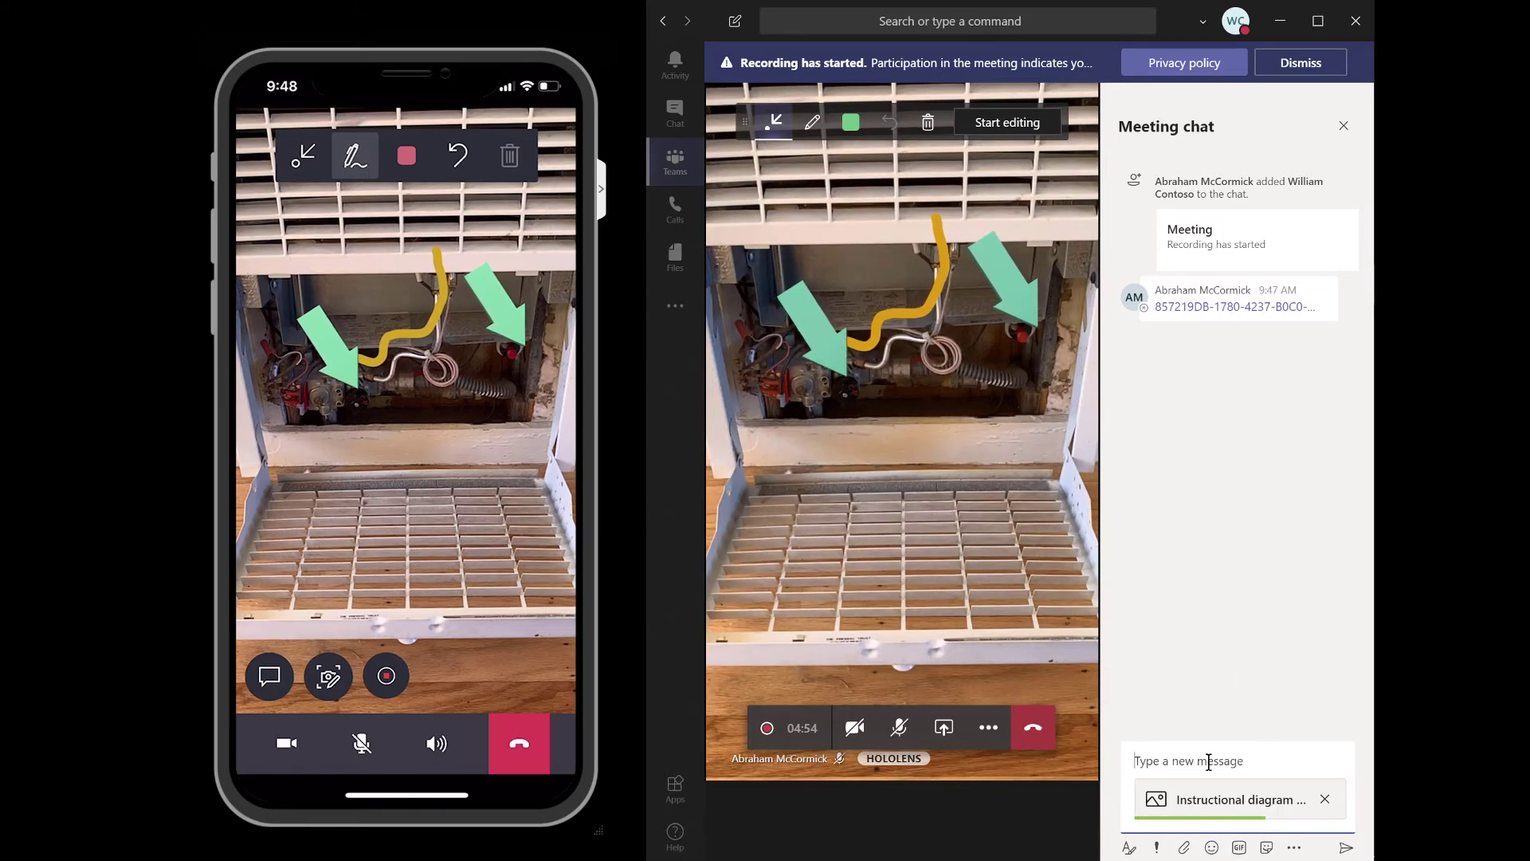
pyautogui.press('Return')
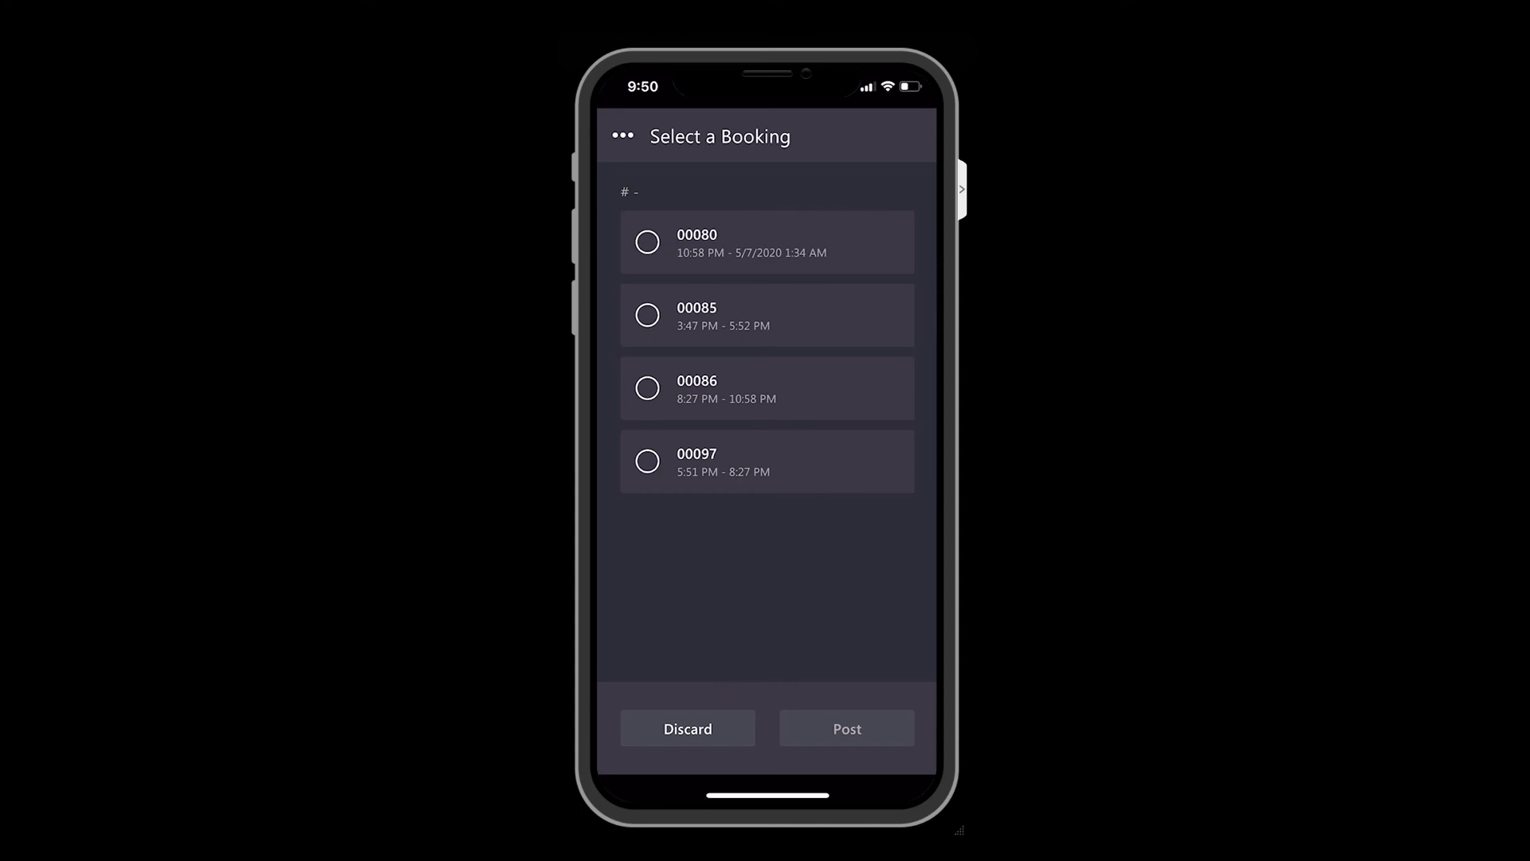
# - Select booking 00085 in the Select a Booking list to post the call
pyautogui.click(647, 315)
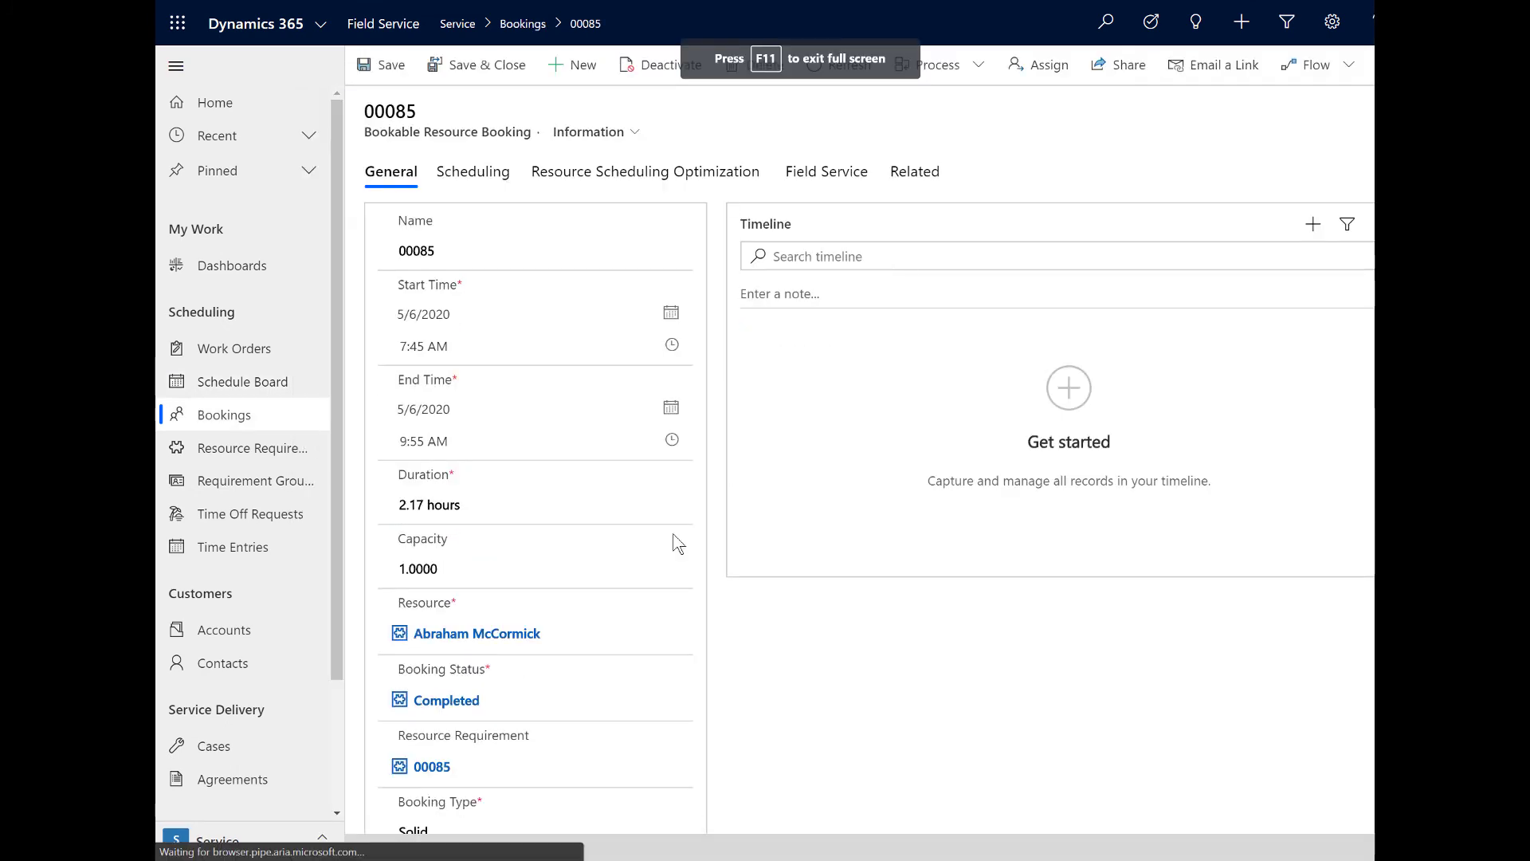
# - Open work order 00085 from the booking and expand the Phone Call and shared-files Note timeline entries
pyautogui.click(813, 172)
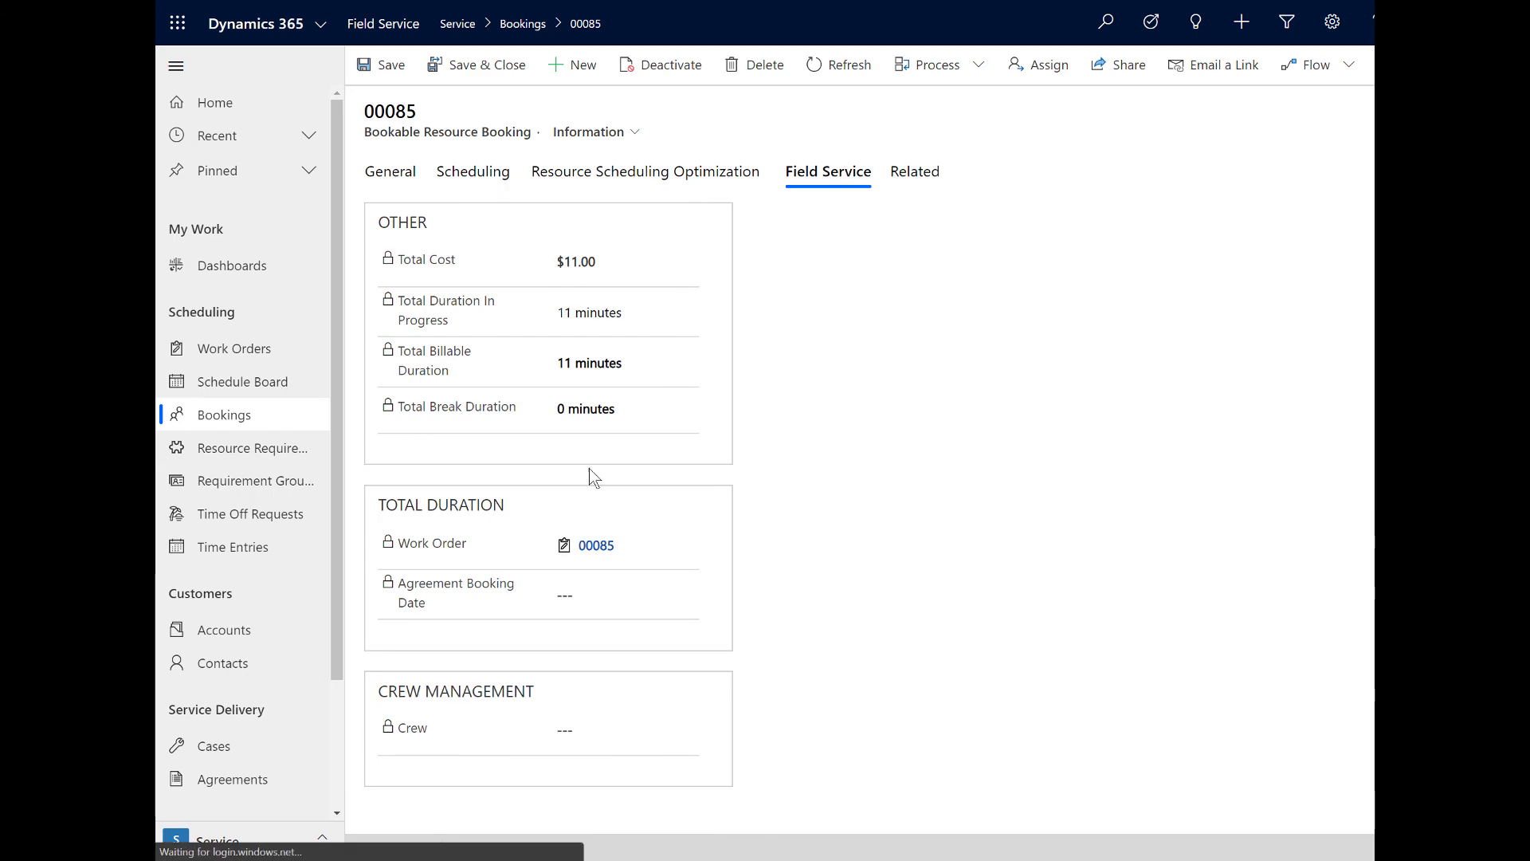
pyautogui.click(591, 549)
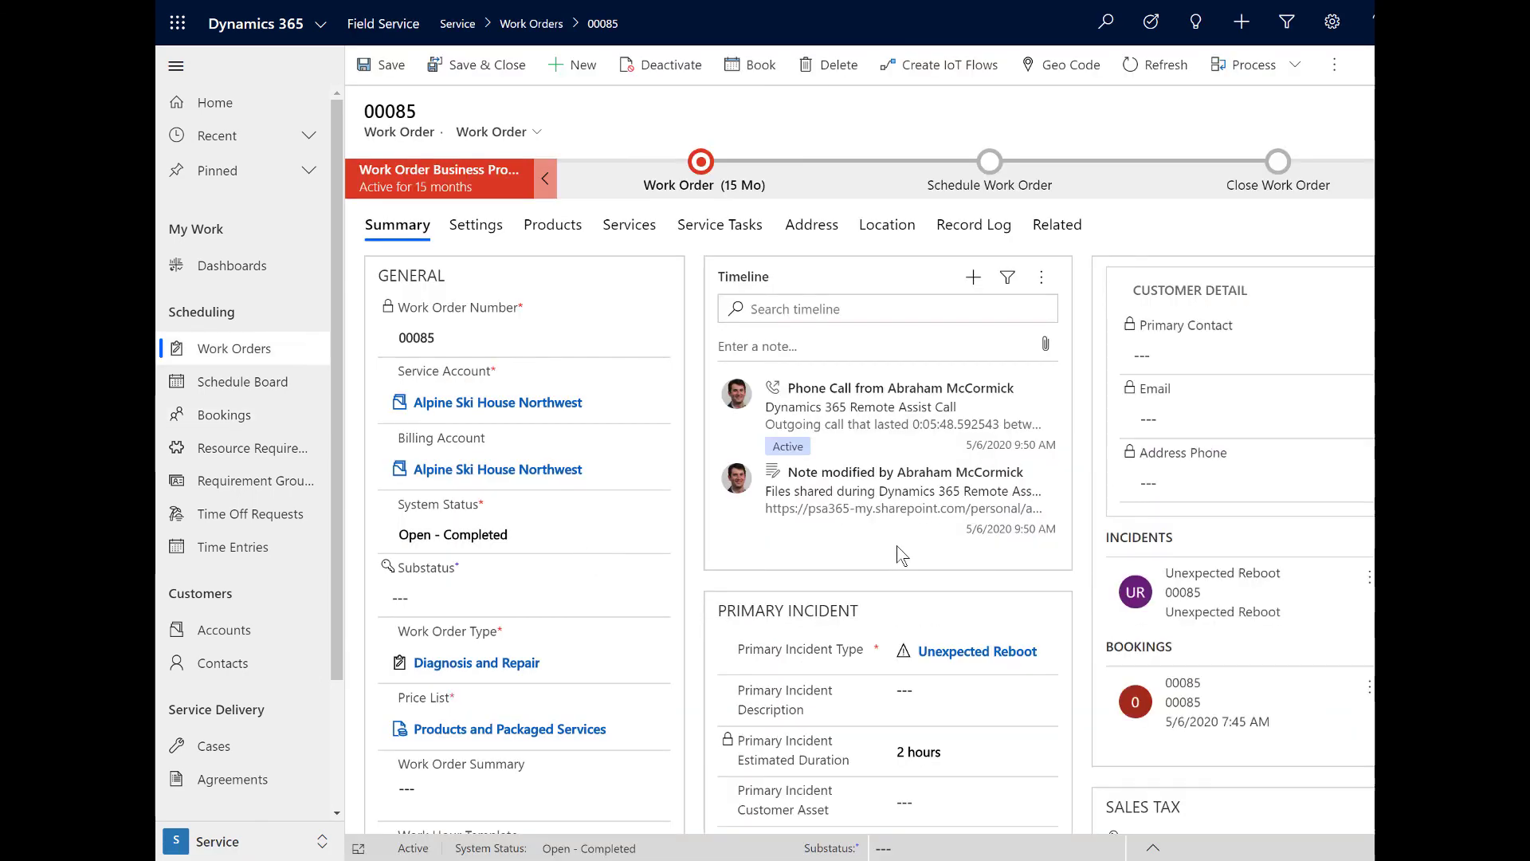
pyautogui.click(939, 435)
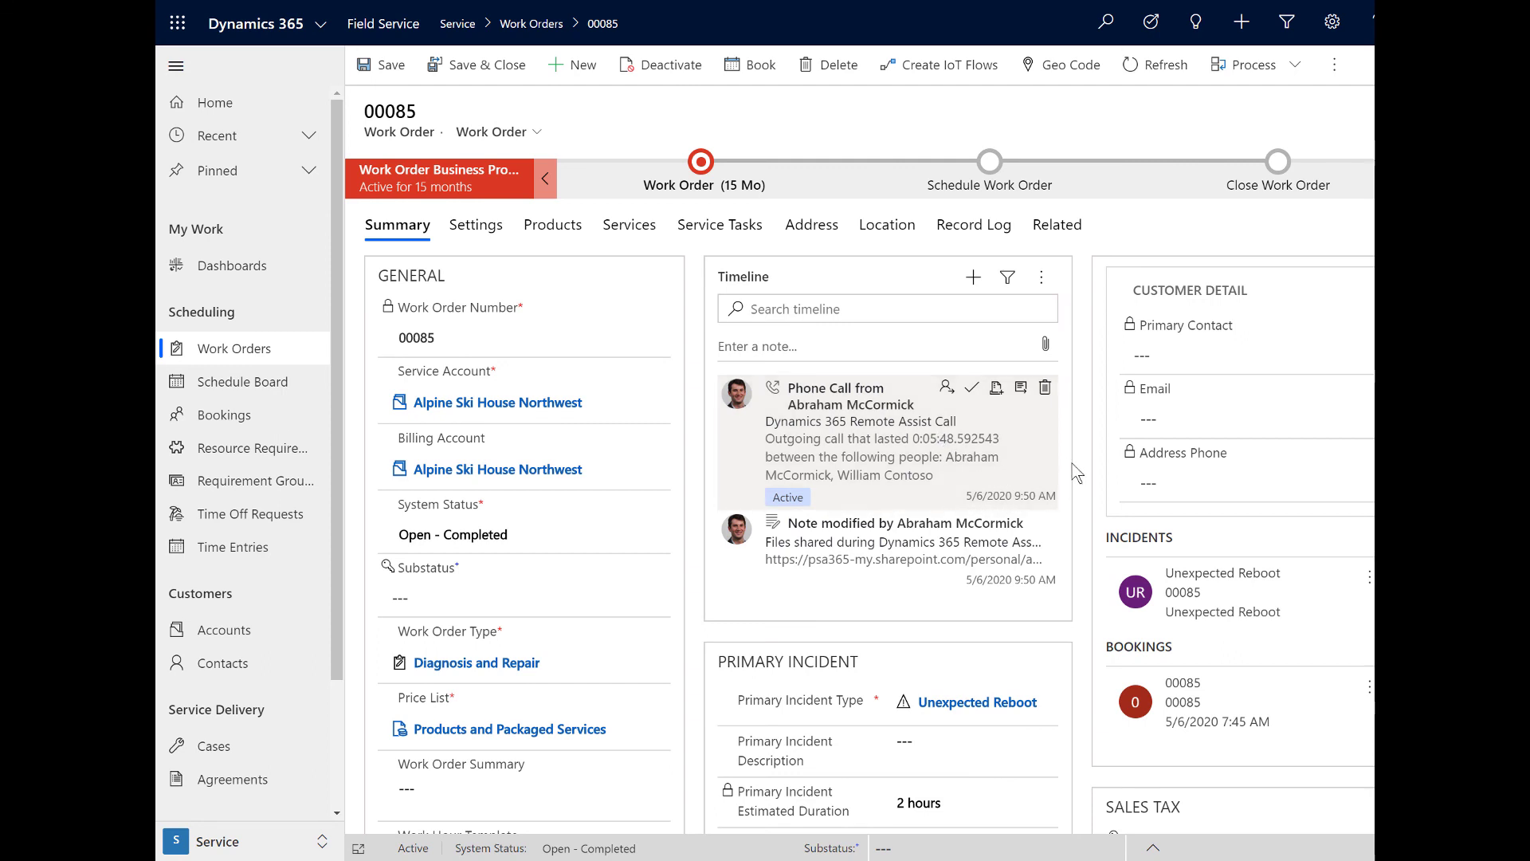
pyautogui.click(989, 549)
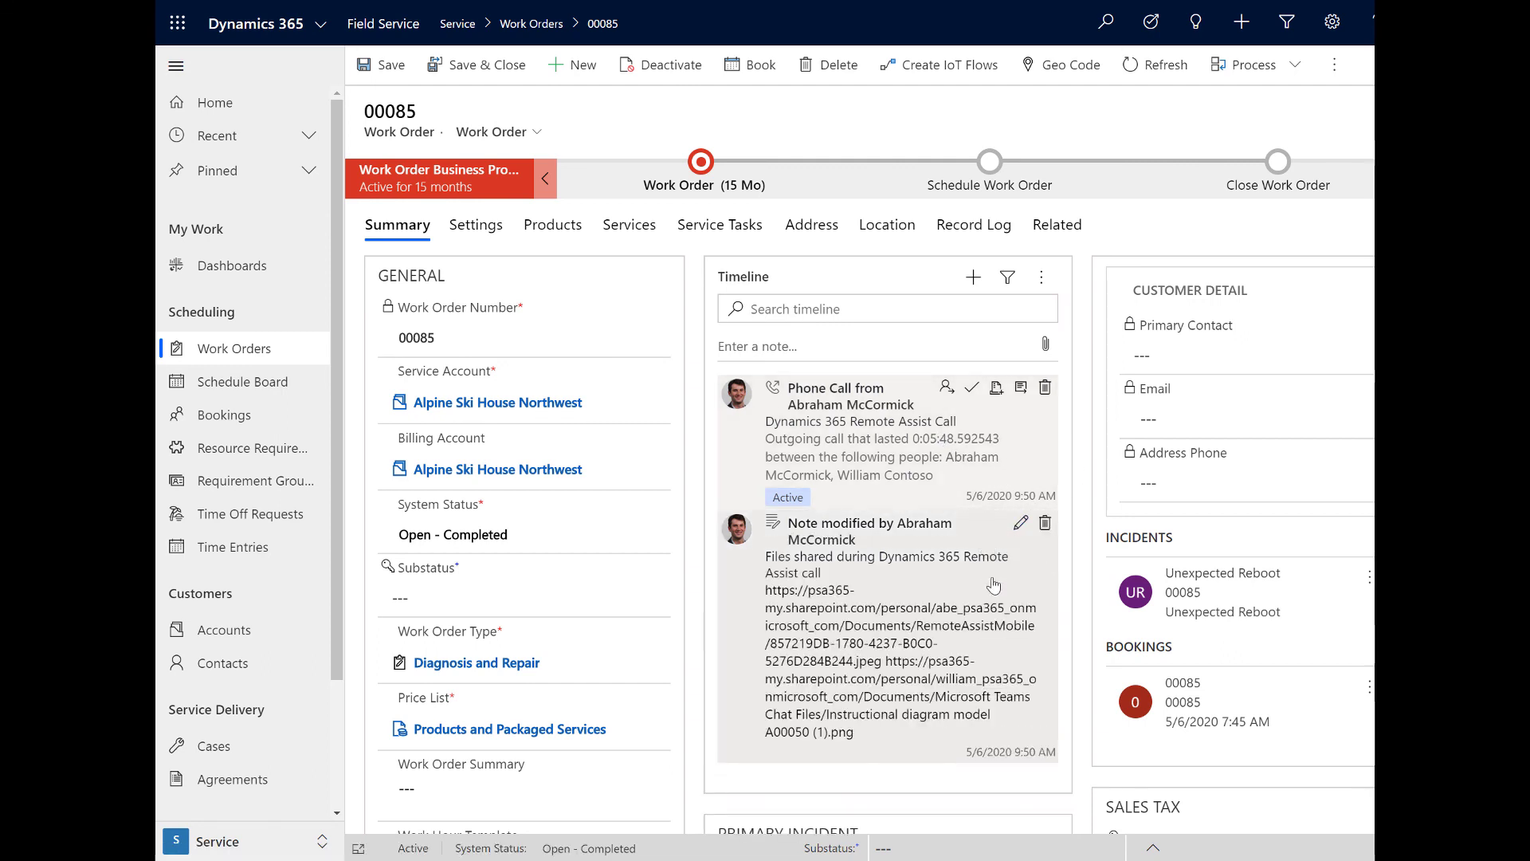
pyautogui.scroll(-1, 1007, 623)
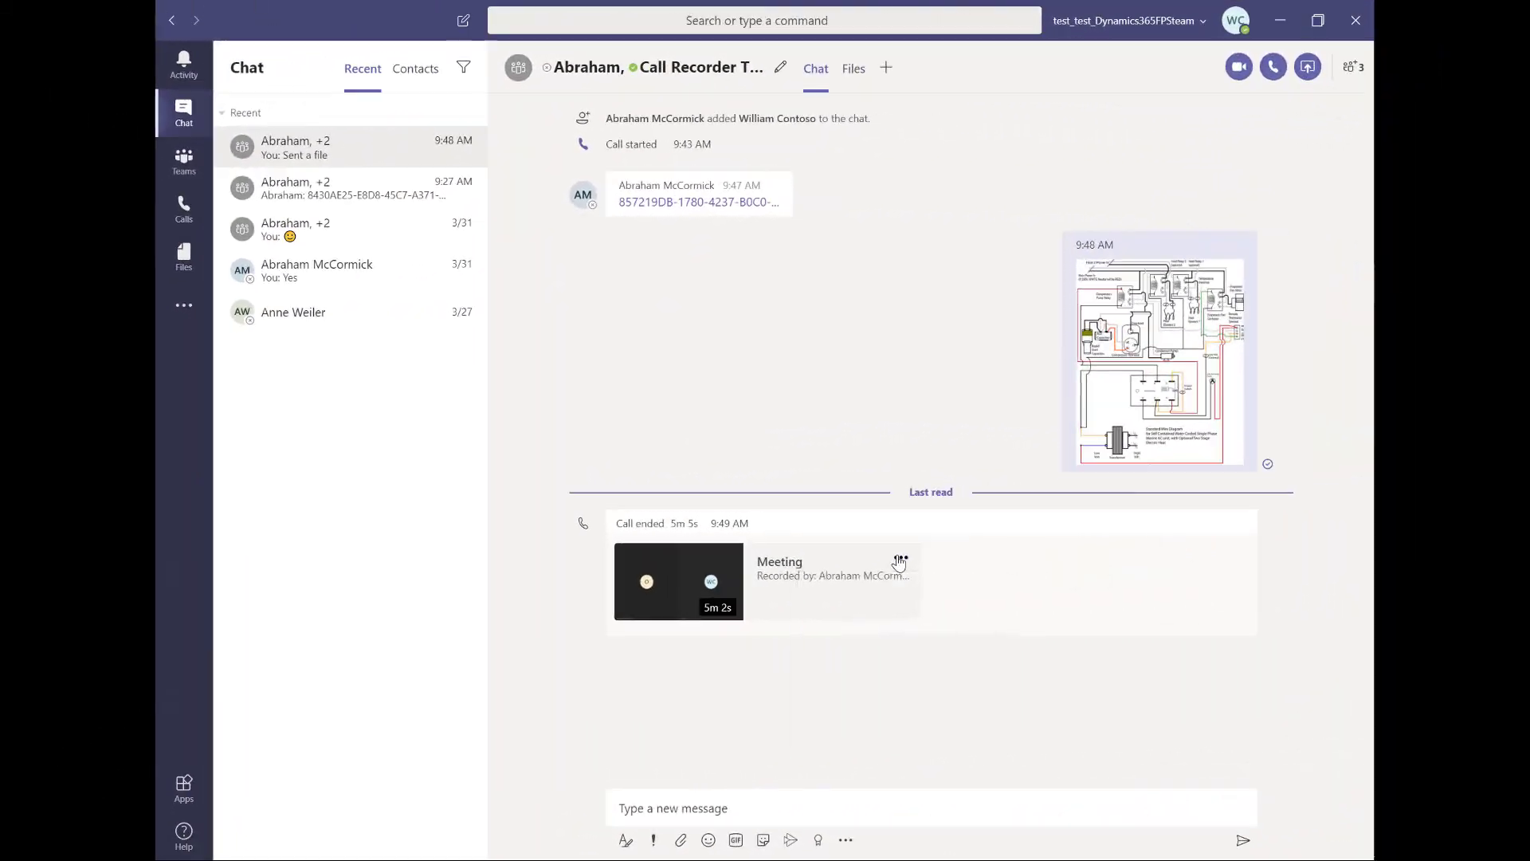
# - Open the call's meeting recording in Microsoft Stream from the Teams chat
pyautogui.click(895, 597)
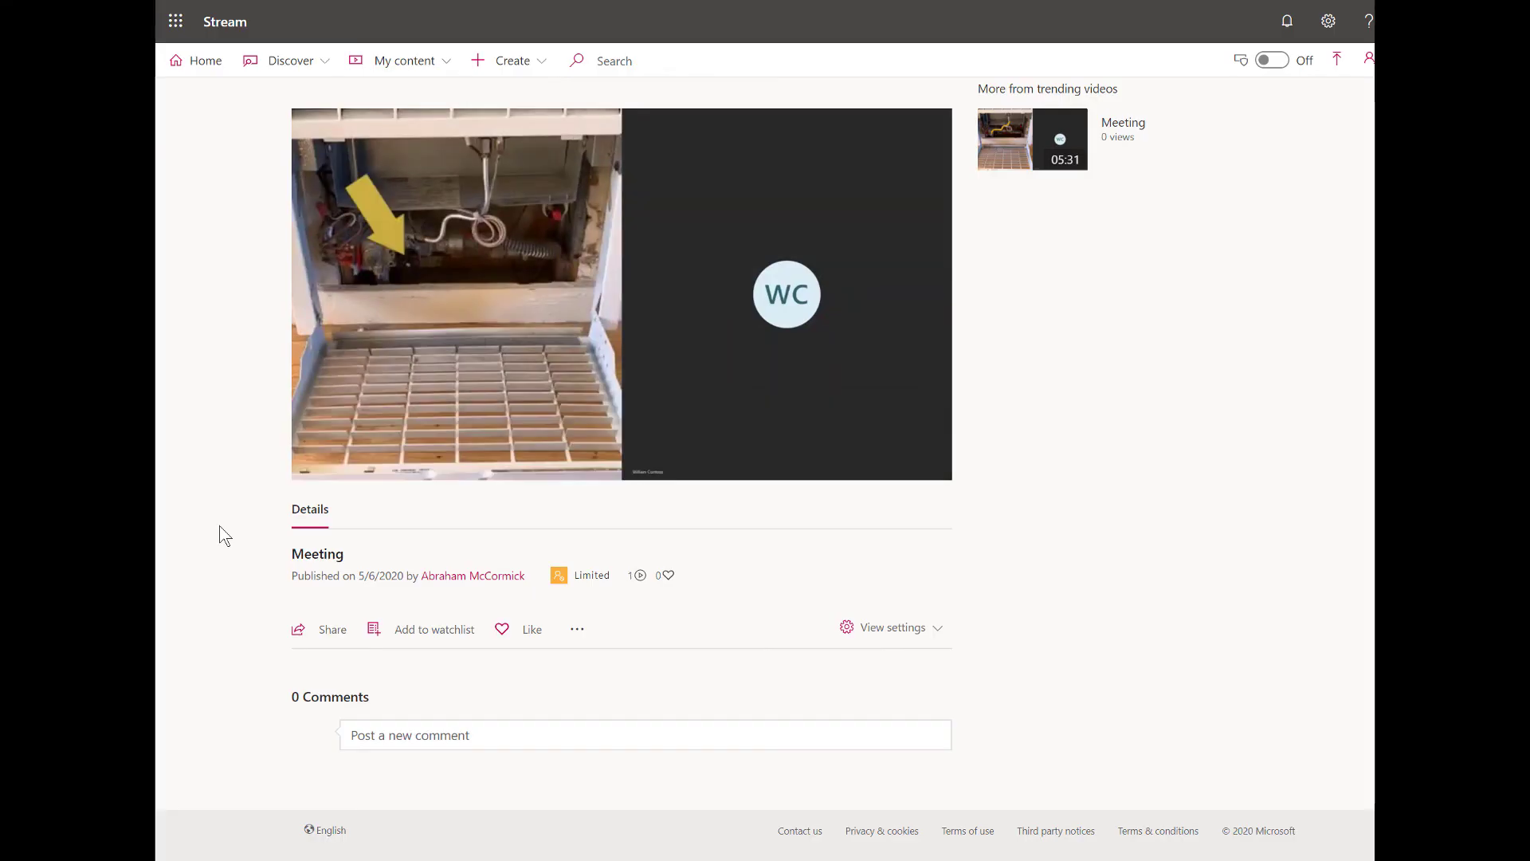